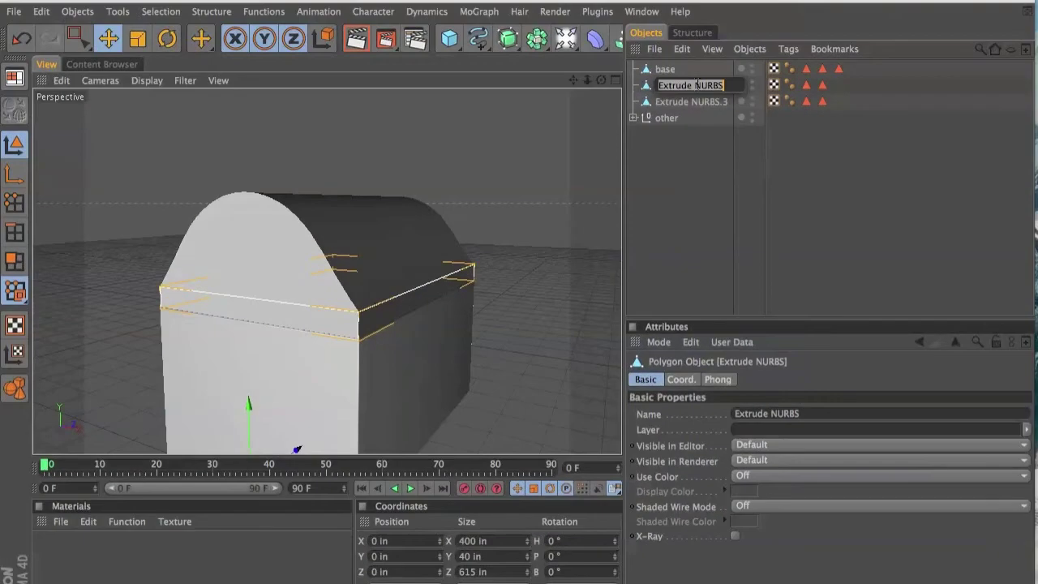
# - Rename the two Extrude NURBS lid pieces to 'lip' and 'toplid'
pyautogui.press('BackSpace')
pyautogui.write('lip')
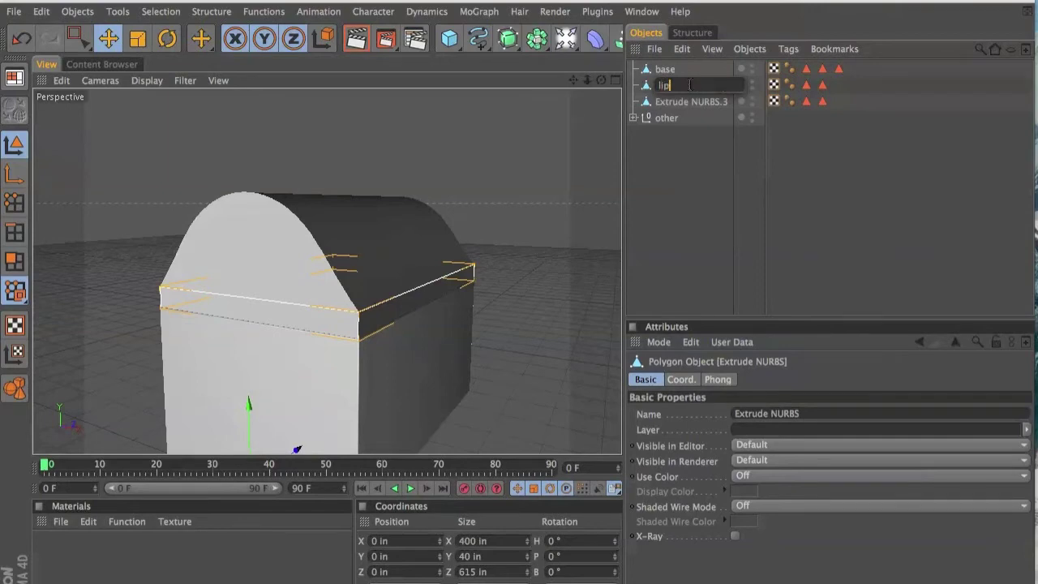
pyautogui.press('Return')
pyautogui.doubleClick(689, 102)
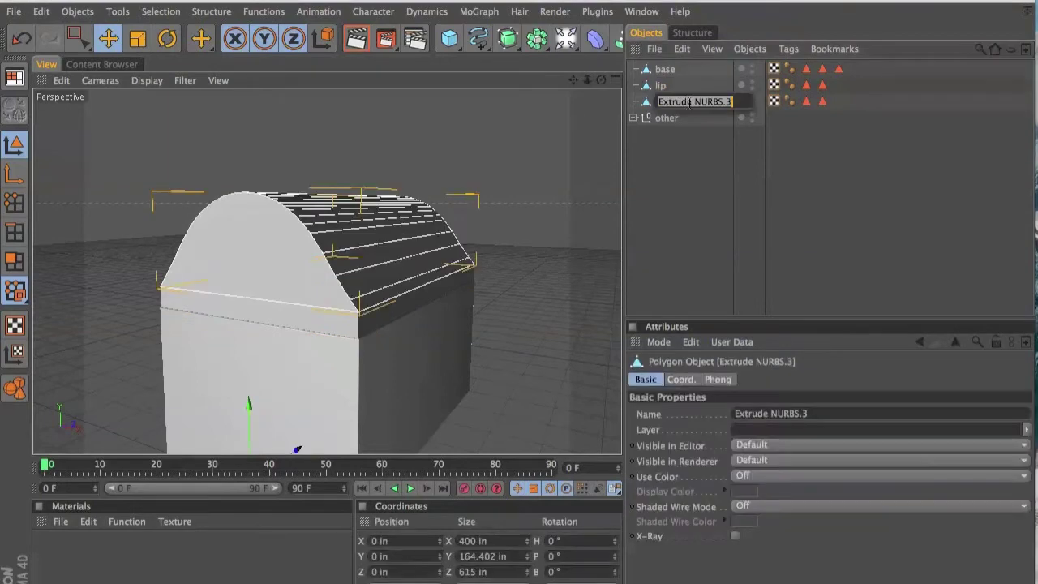
pyautogui.press('BackSpace')
pyautogui.write('toplid')
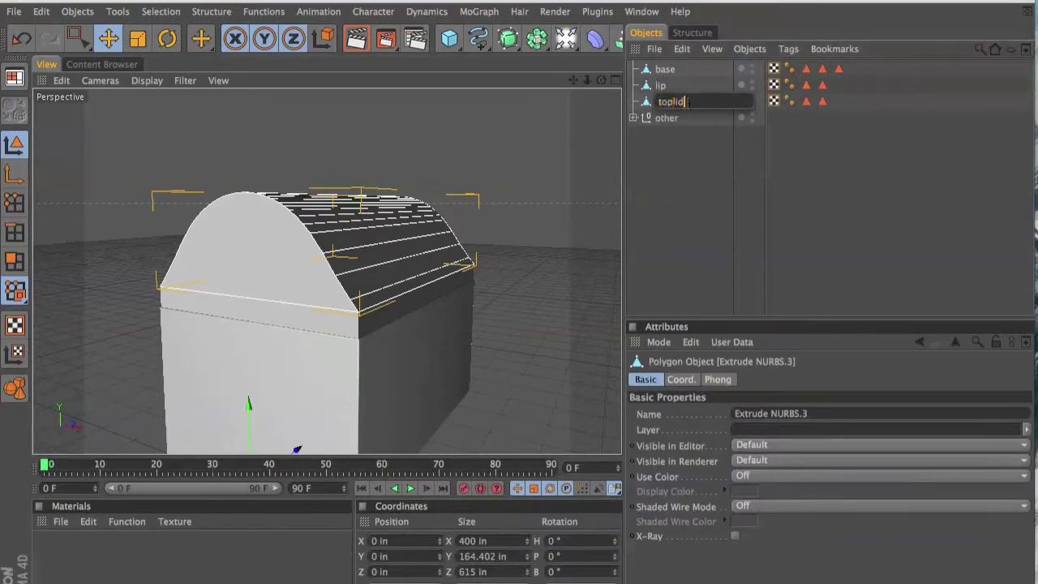
pyautogui.press('Return')
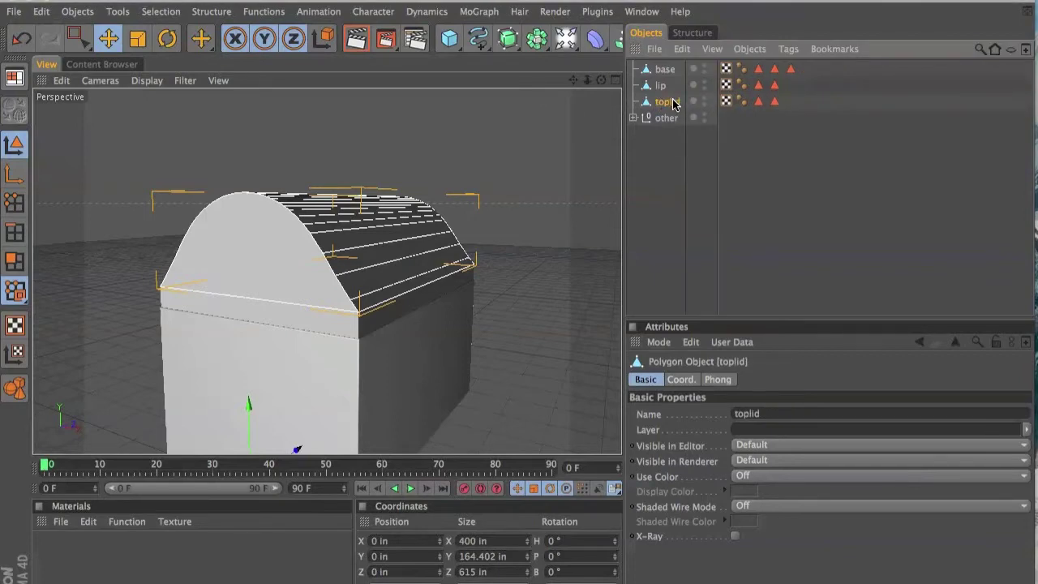
pyautogui.click(662, 86)
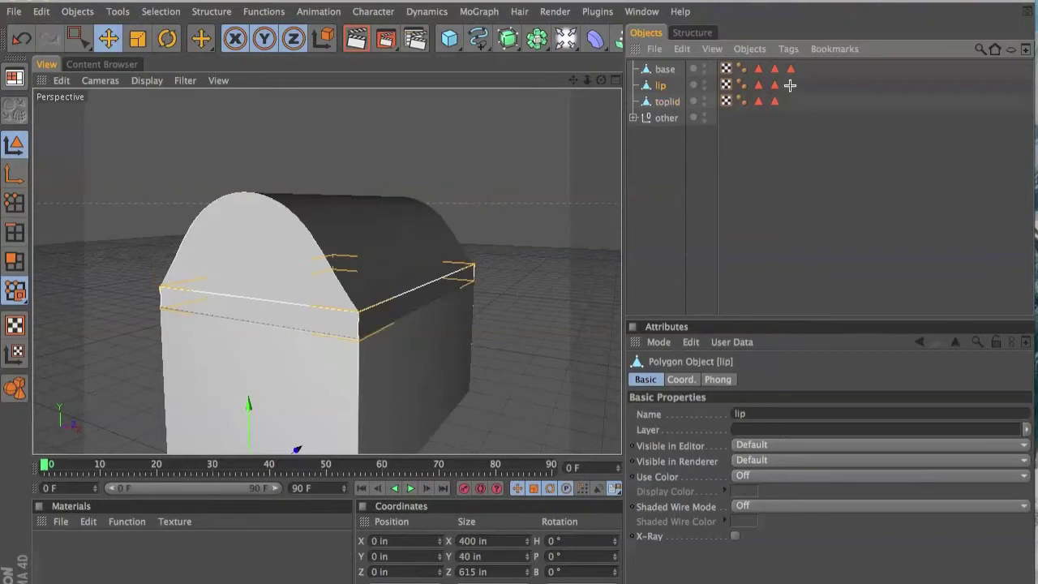
# - Merge lip and toplid into one object with Connect+Delete, undoing an accidental null group
pyautogui.moveTo(790, 85); pyautogui.dragTo(659, 106)
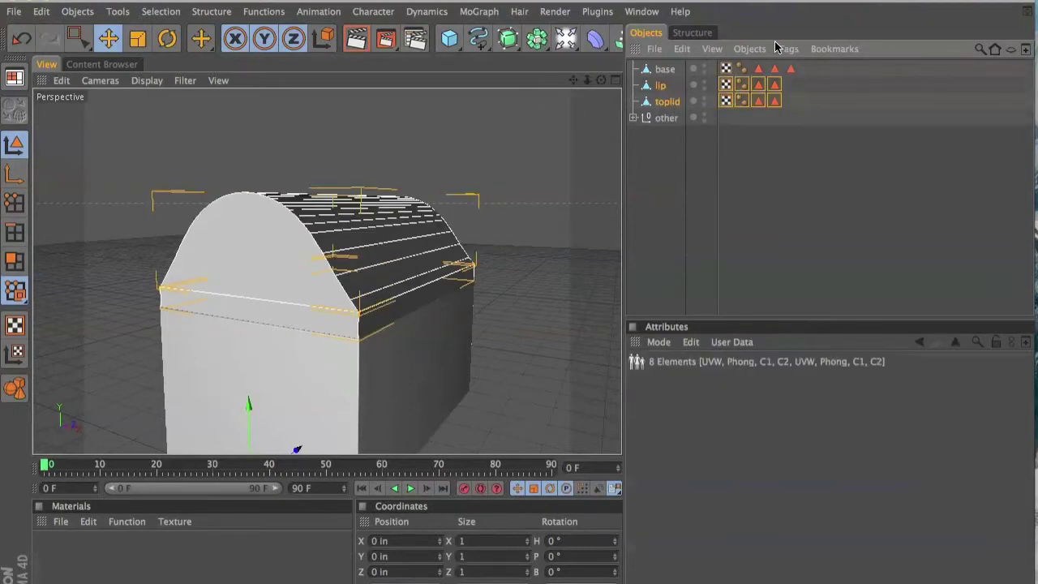
pyautogui.click(748, 49)
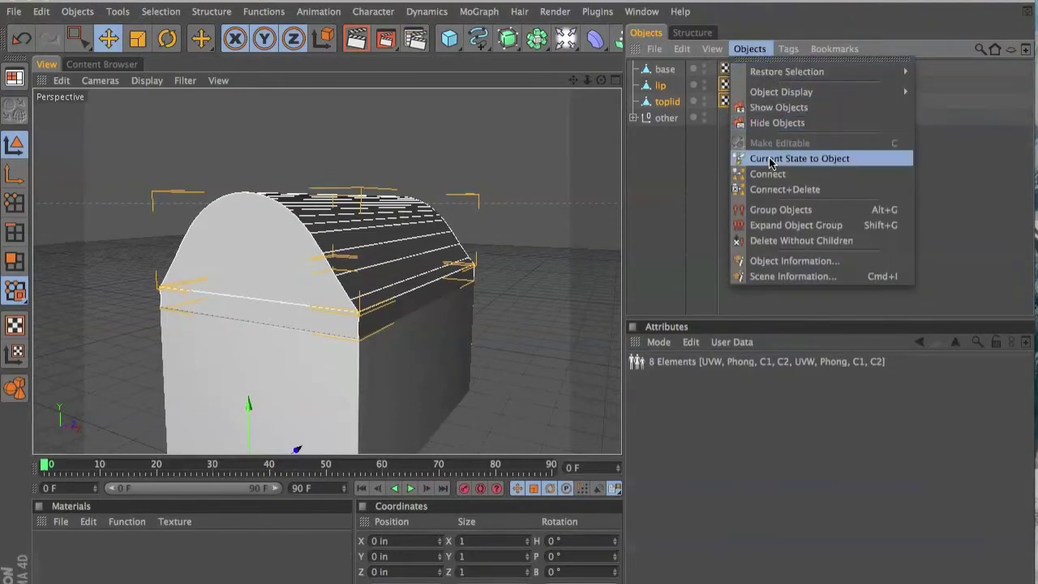
pyautogui.click(776, 208)
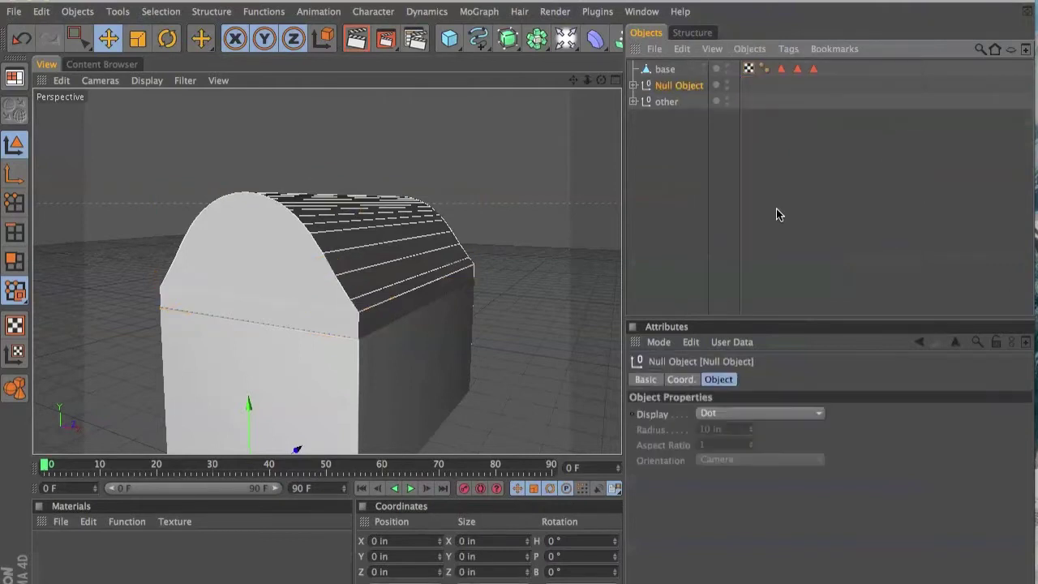
pyautogui.click(681, 49)
pyautogui.click(681, 50)
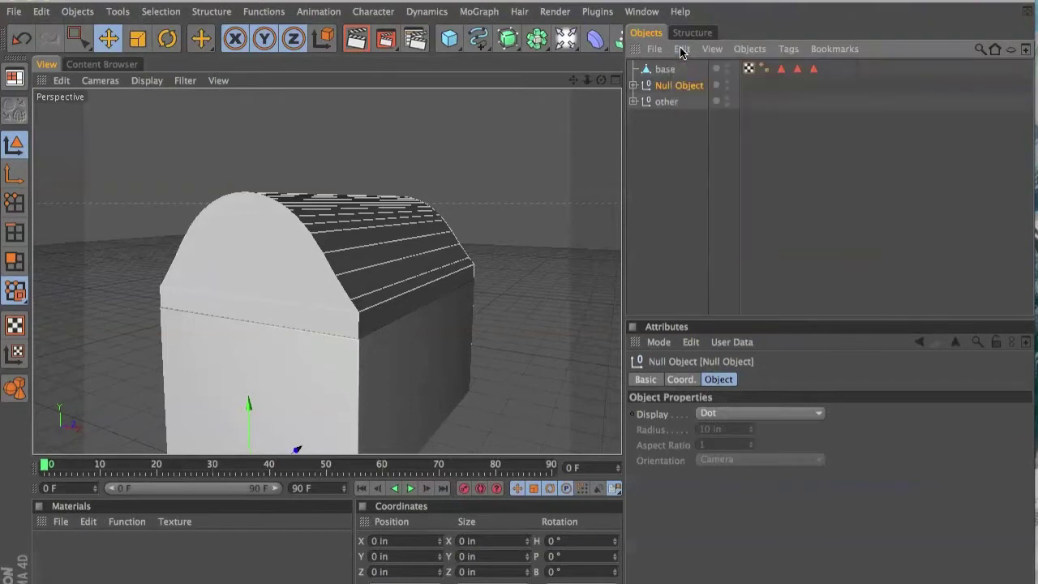
pyautogui.click(25, 35)
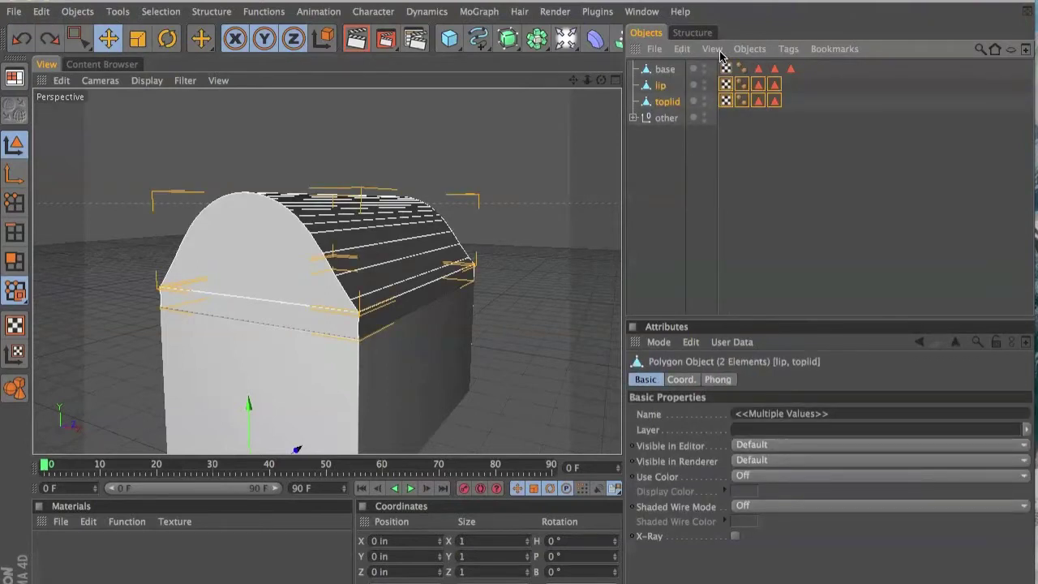
pyautogui.click(759, 49)
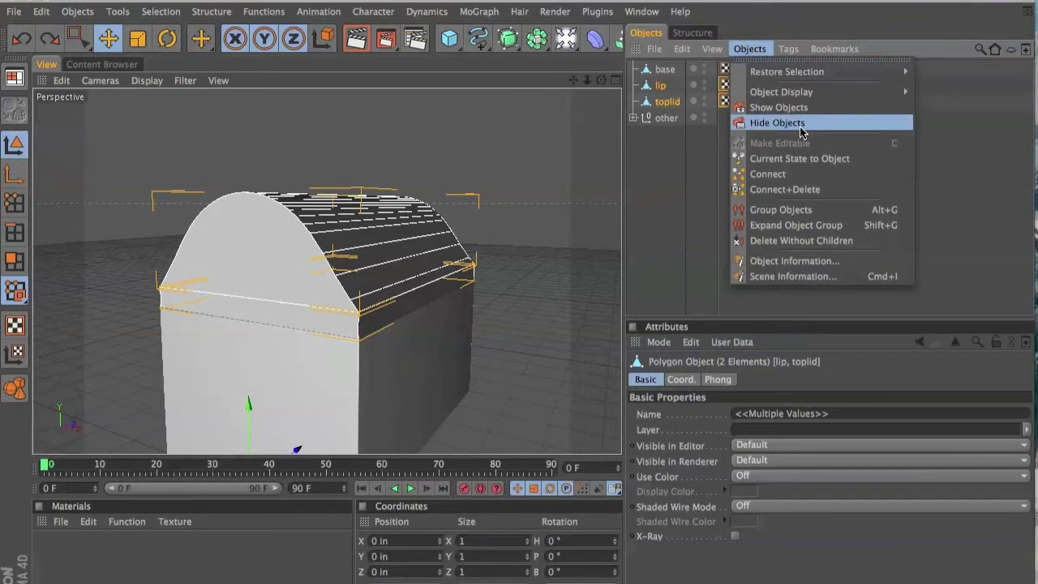
pyautogui.click(797, 187)
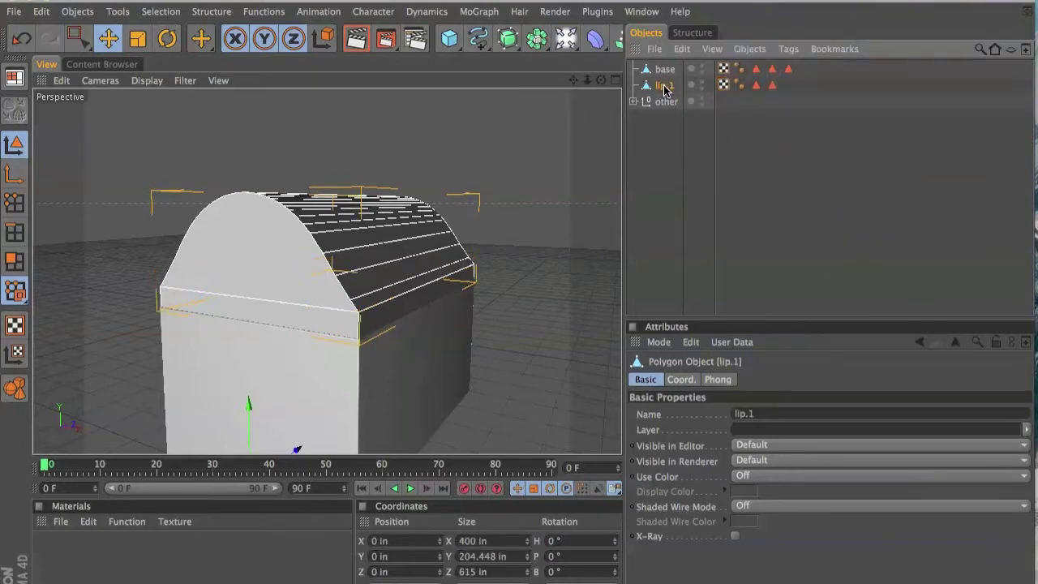
# - Paste a lip copy back, place lip.1 between lip and base, and hide base
pyautogui.click(682, 51)
pyautogui.click(702, 130)
pyautogui.click(682, 50)
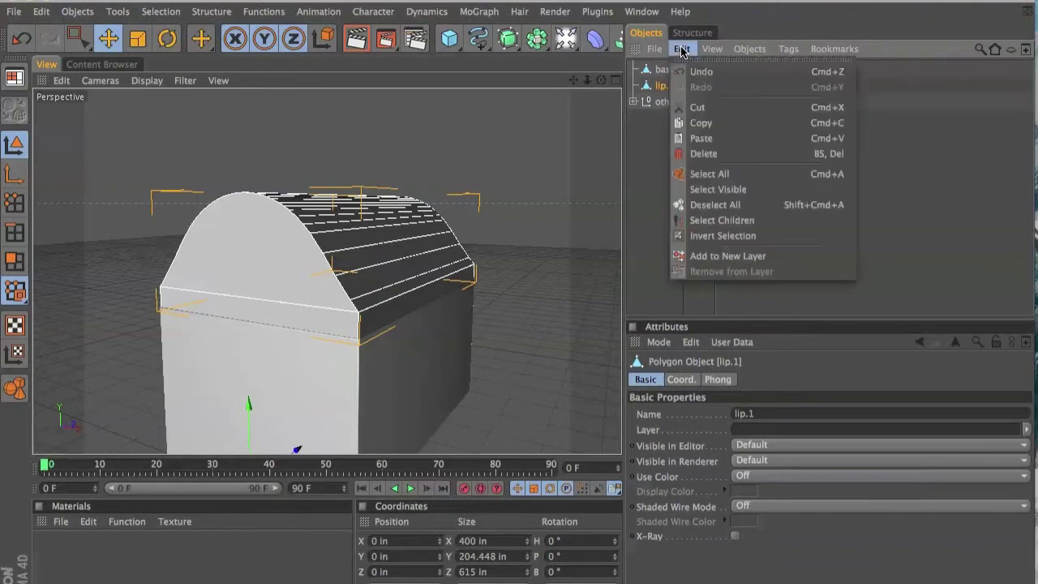
pyautogui.click(702, 138)
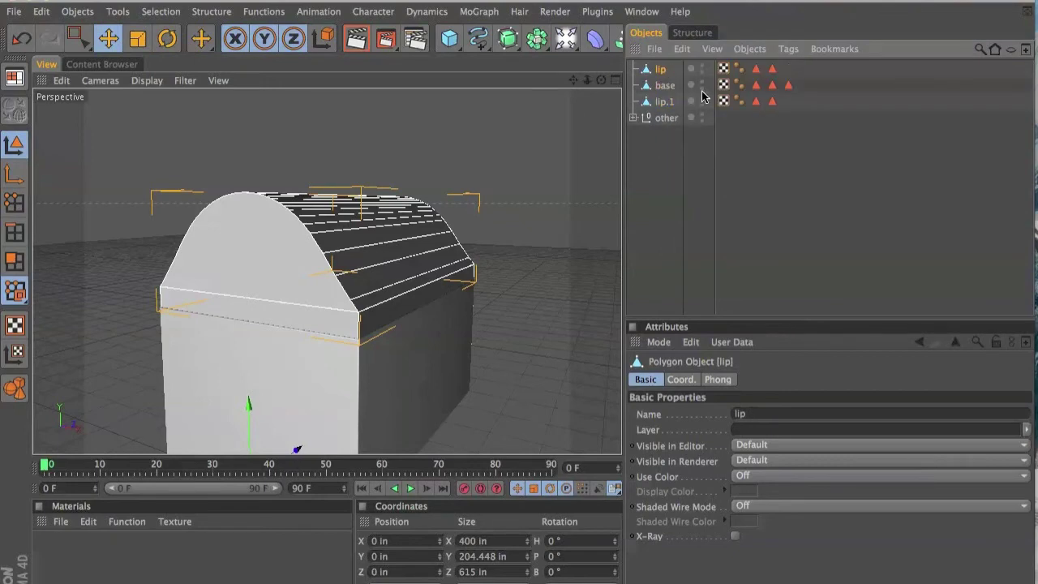
pyautogui.moveTo(671, 104); pyautogui.dragTo(663, 84)
pyautogui.click(701, 98)
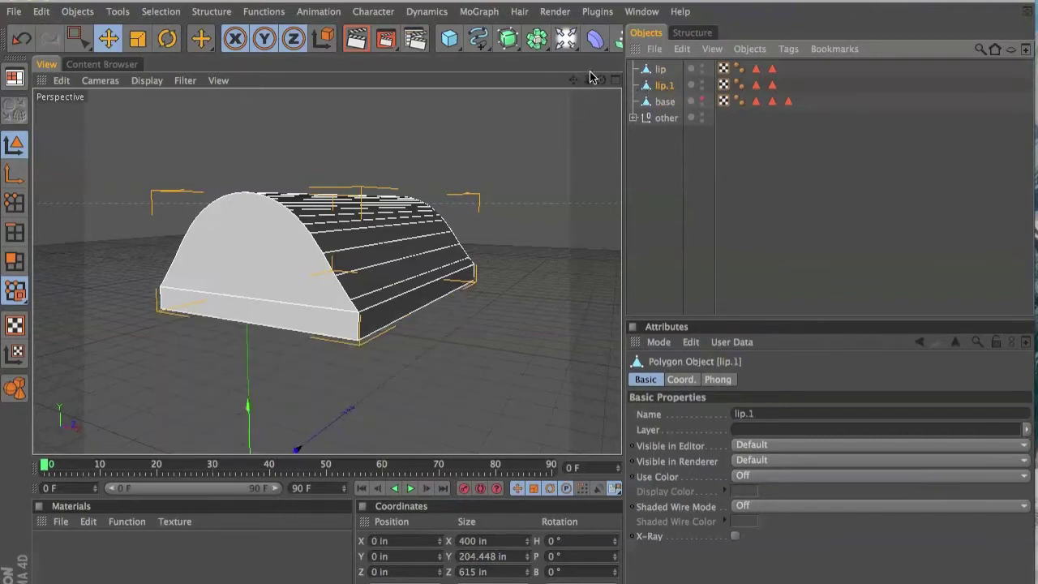
# - Select lip.1 and move it to about Z 302 in and Y 279 in
pyautogui.moveTo(600, 79); pyautogui.dragTo(519, 84)
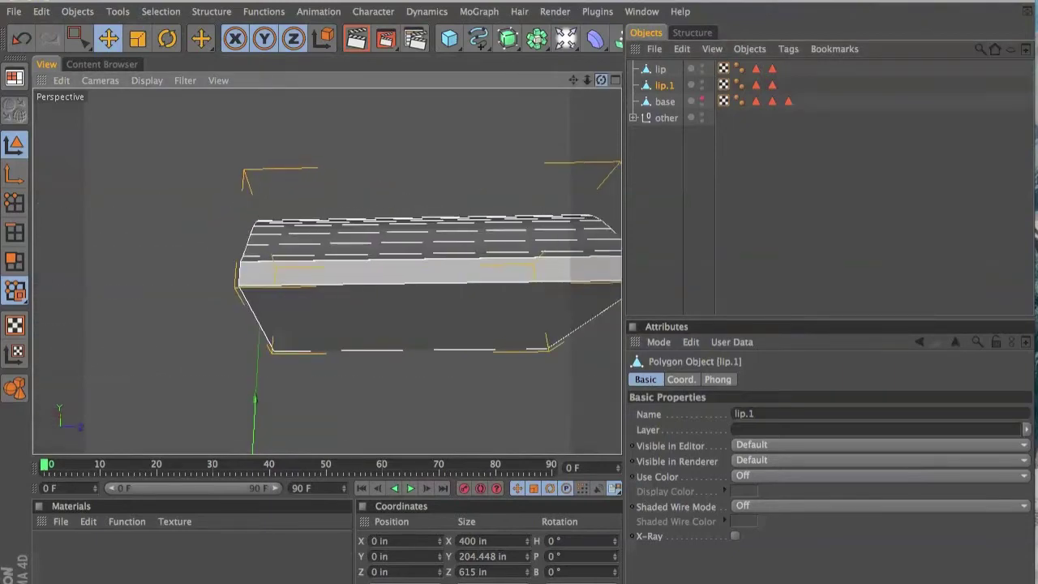
pyautogui.click(664, 86)
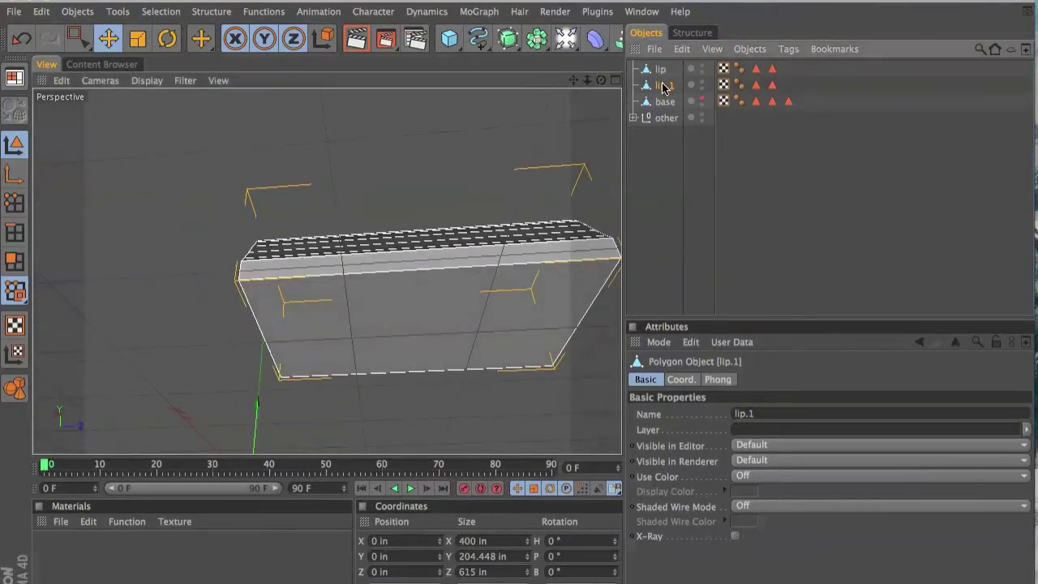
pyautogui.click(144, 39)
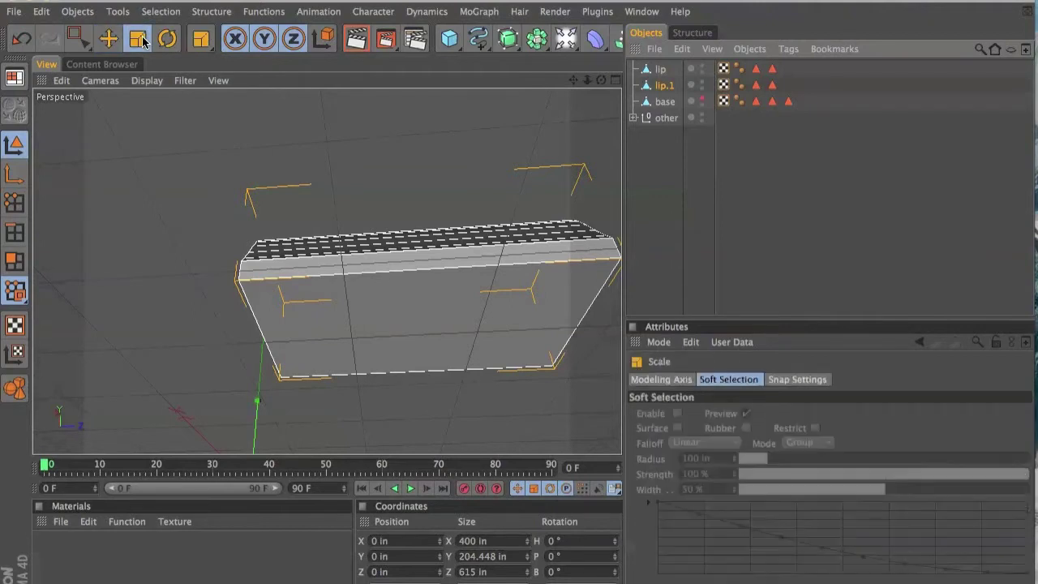
pyautogui.scroll(-1, 385, 296)
pyautogui.scroll(-2, 385, 296)
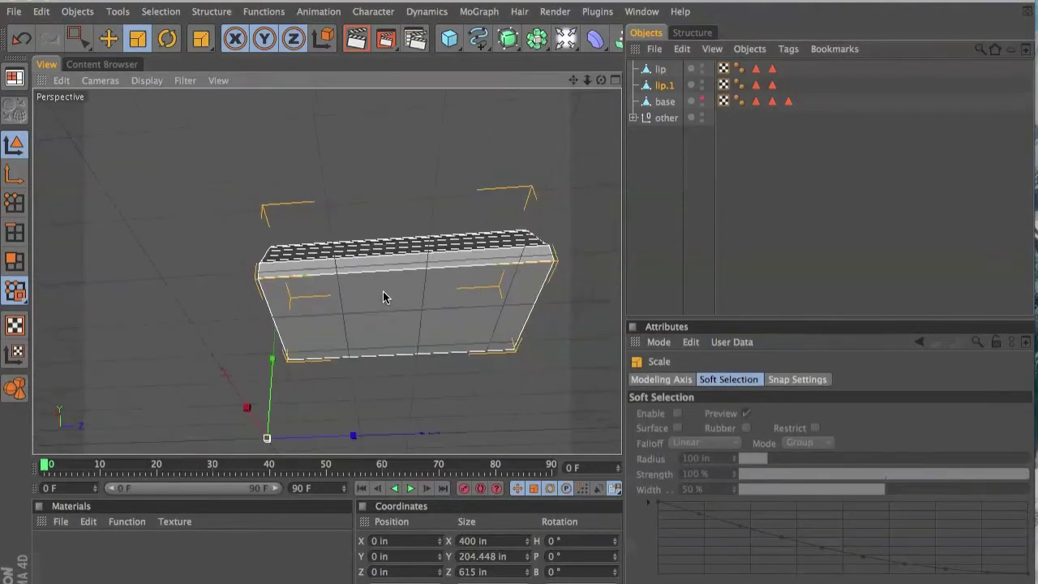
pyautogui.click(661, 70)
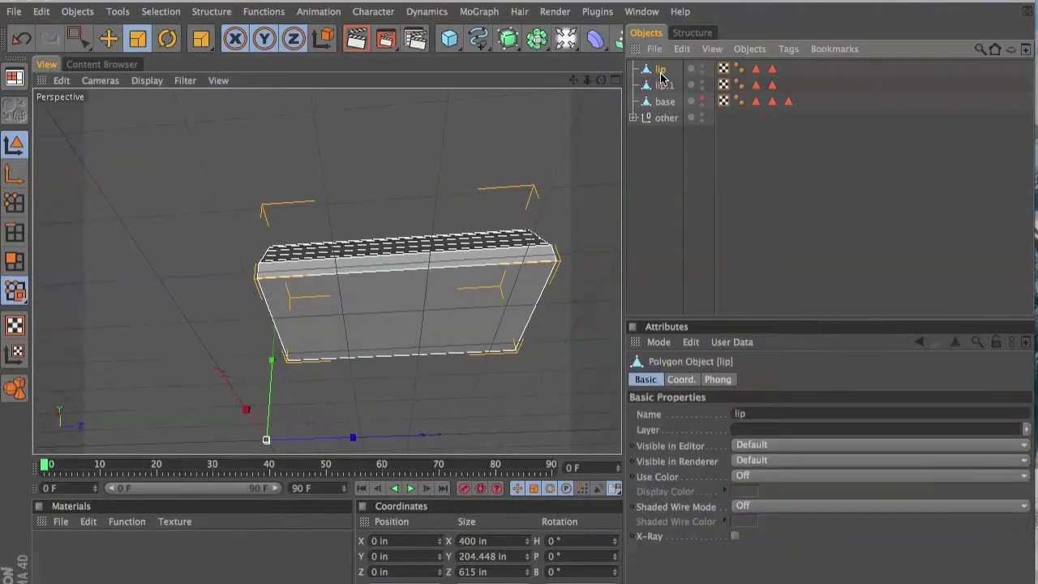
pyautogui.click(661, 86)
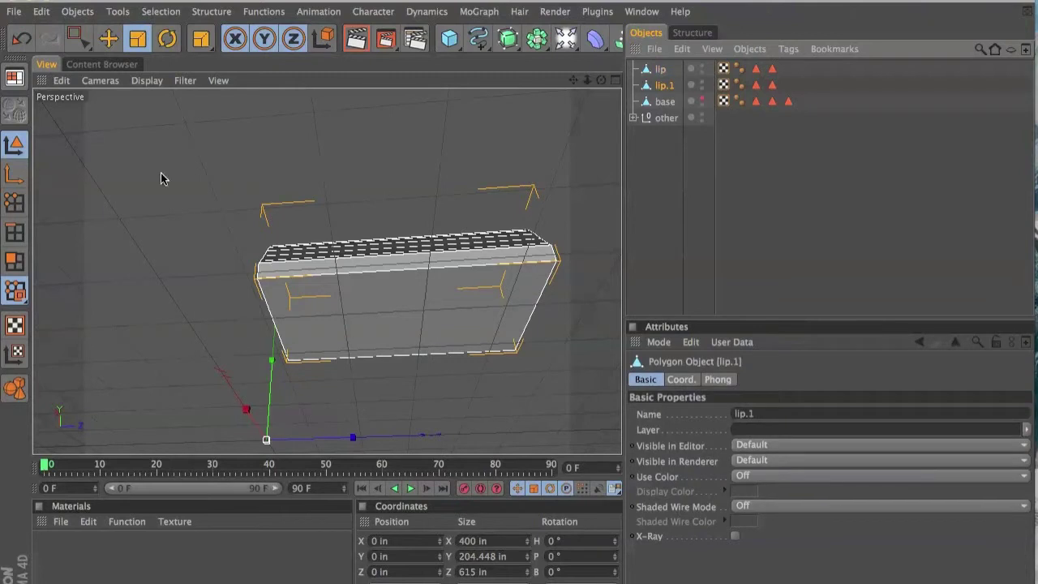
pyautogui.click(17, 173)
pyautogui.middleClick(125, 261)
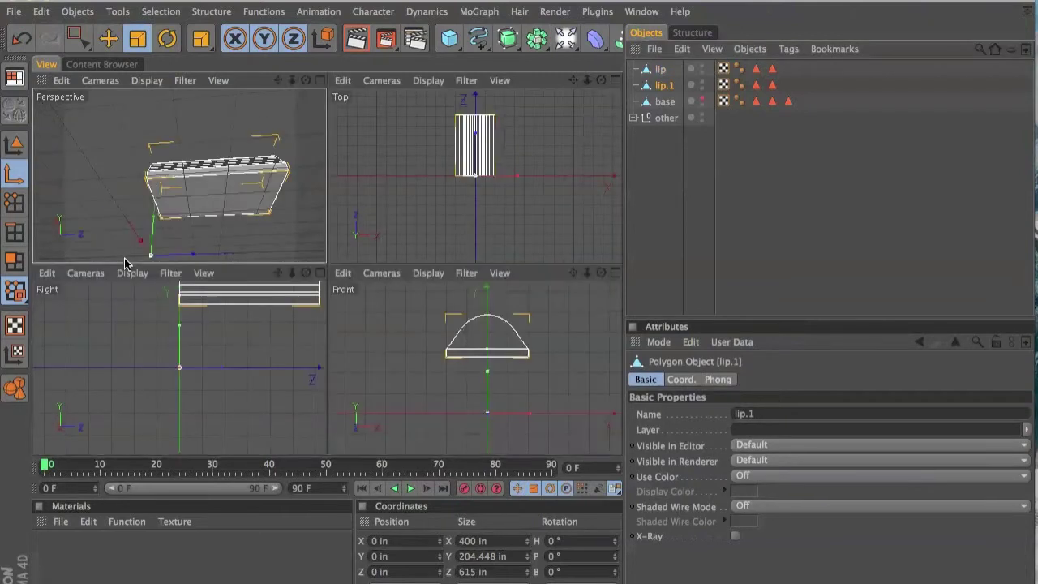
pyautogui.middleClick(216, 357)
pyautogui.click(108, 39)
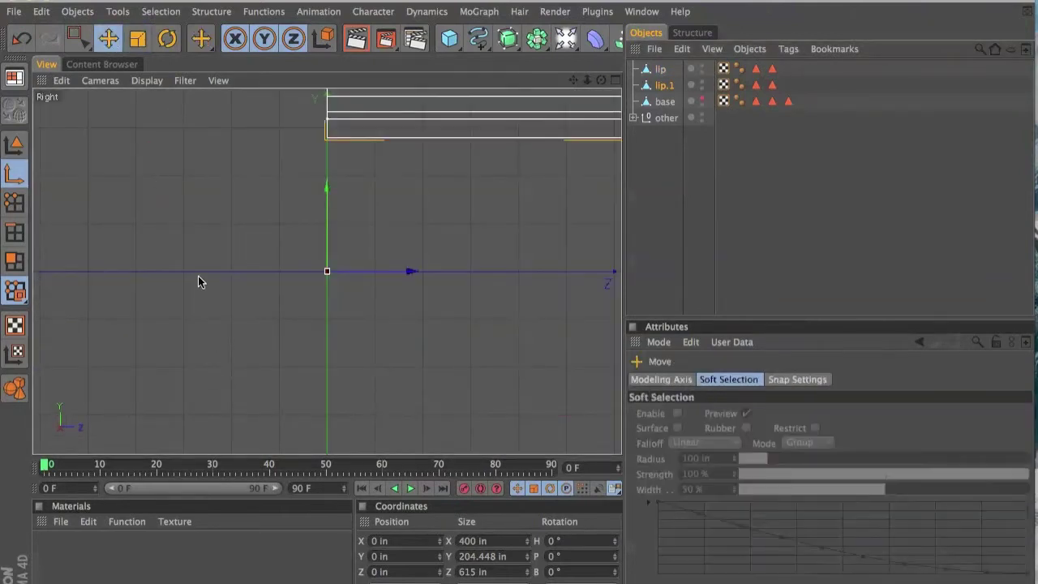
pyautogui.moveTo(405, 272); pyautogui.dragTo(515, 272)
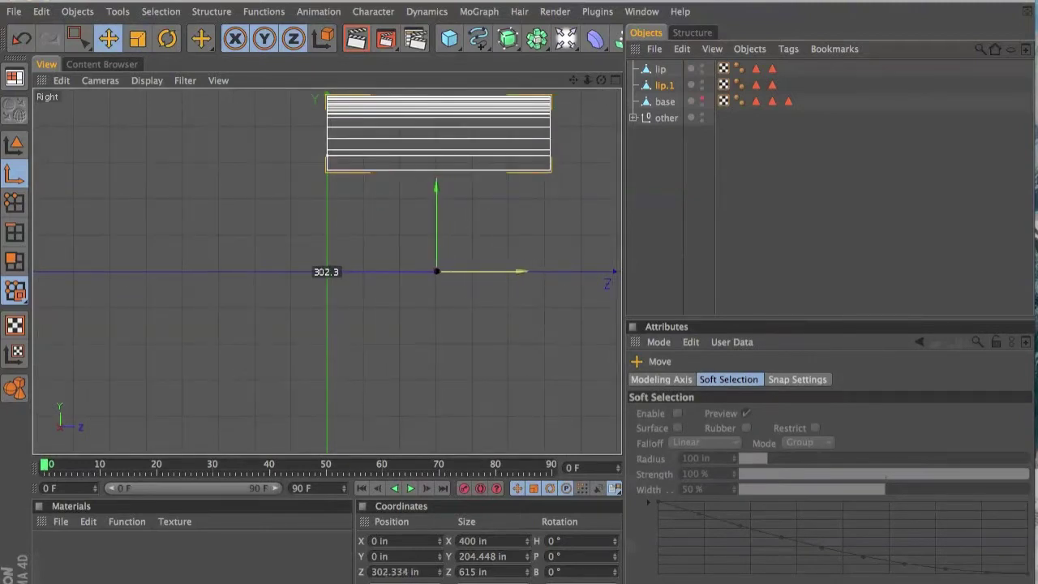
pyautogui.moveTo(436, 237); pyautogui.dragTo(436, 132)
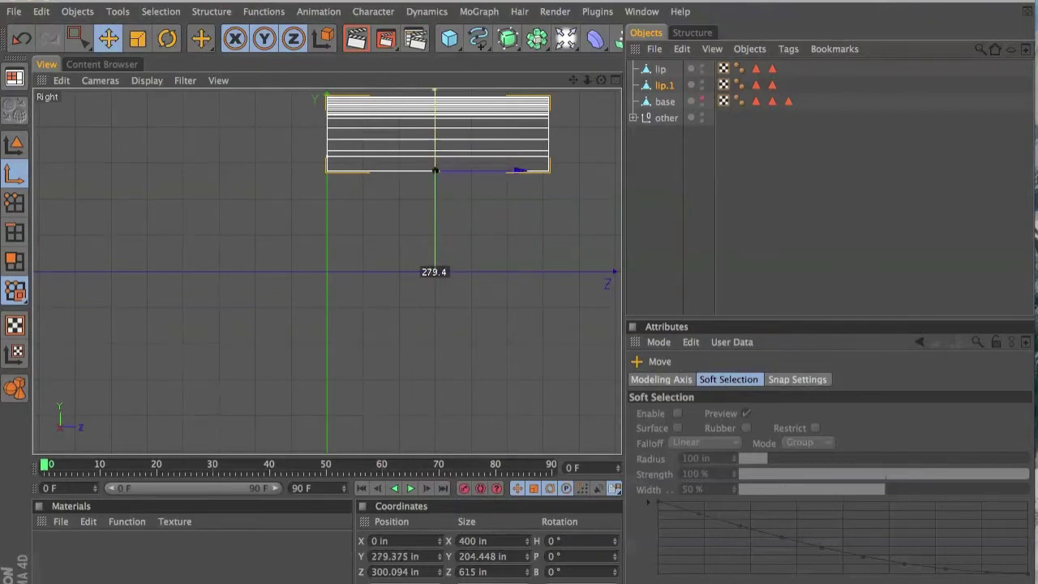
# - Scale lip.1 down slightly to about 393.8 × 605.5 in
pyautogui.moveTo(574, 83); pyautogui.dragTo(554, 237)
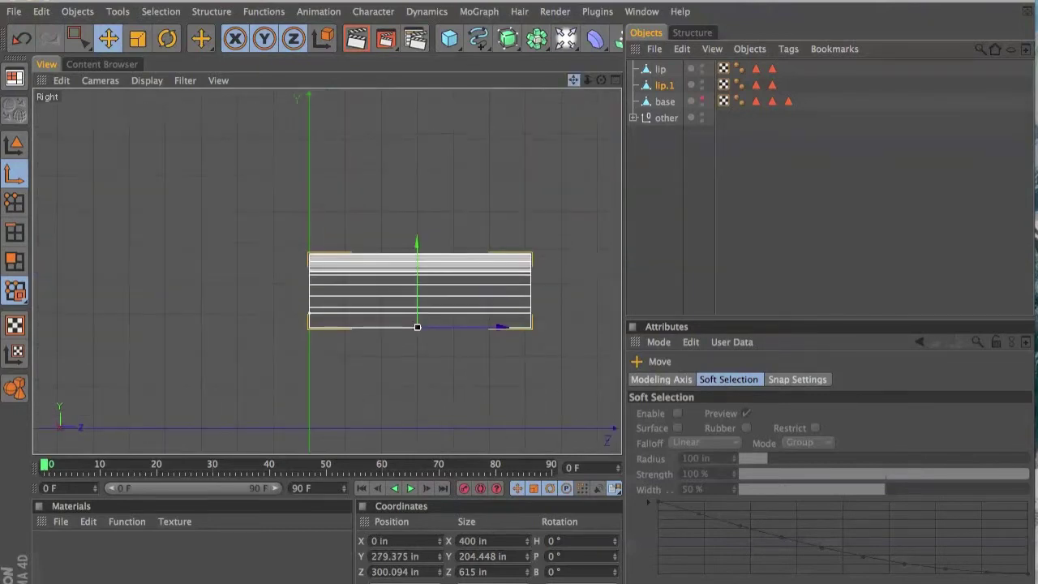
pyautogui.scroll(2, 482, 266)
pyautogui.scroll(2, 482, 266)
pyautogui.scroll(-1, 482, 267)
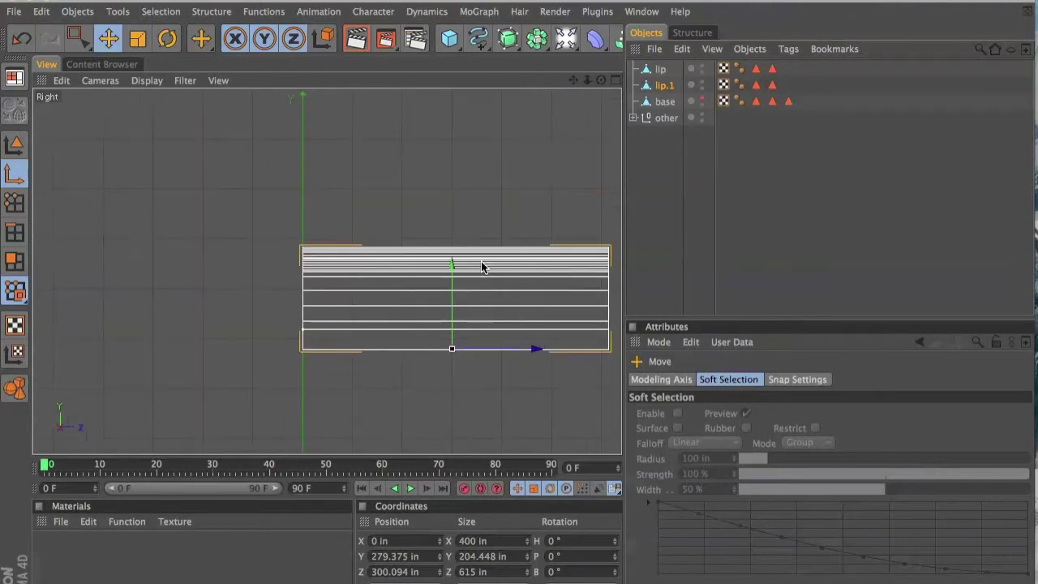
pyautogui.middleClick(482, 267)
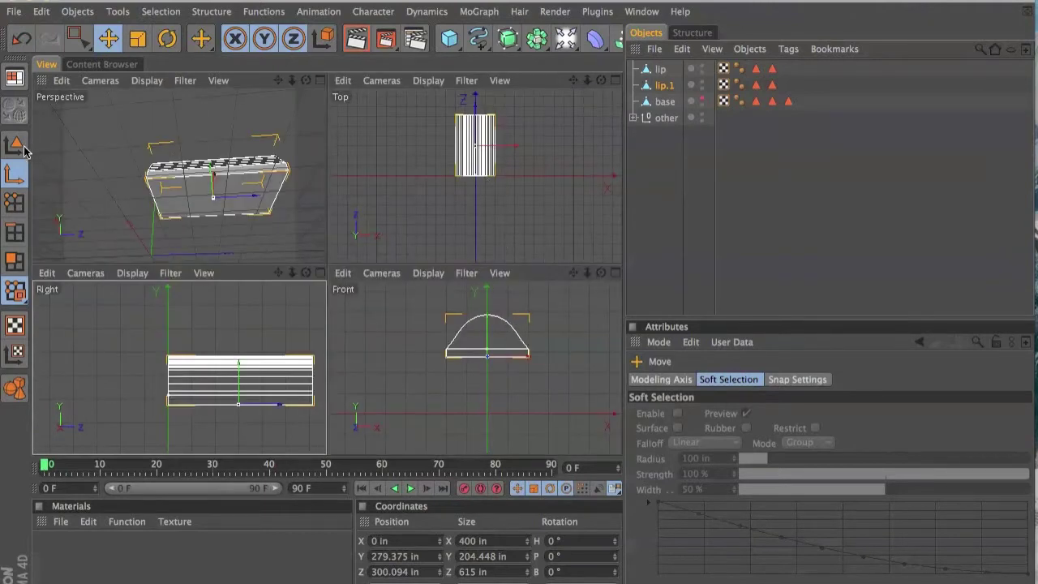
pyautogui.click(23, 149)
pyautogui.click(141, 39)
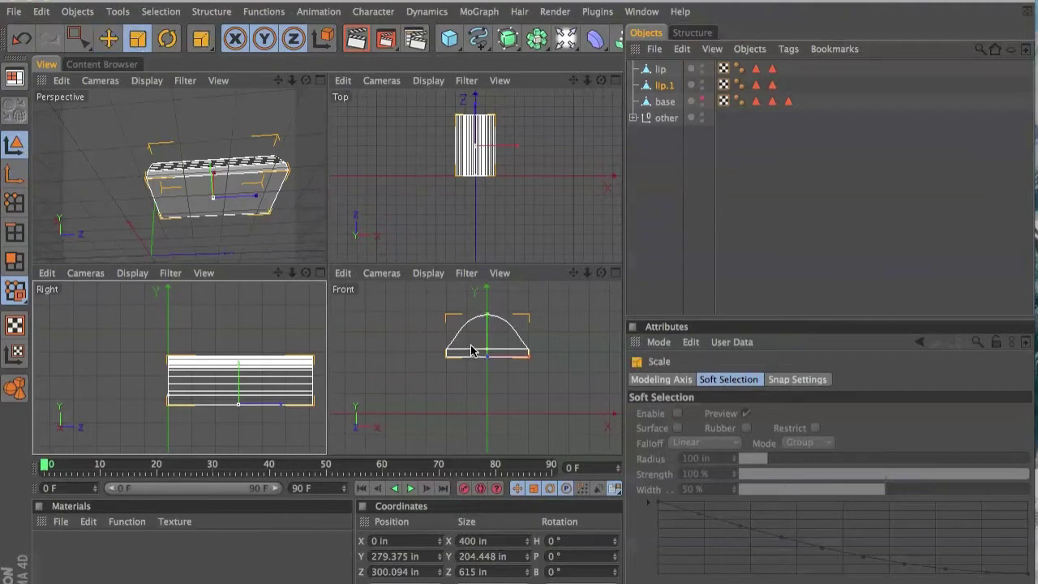
pyautogui.middleClick(304, 241)
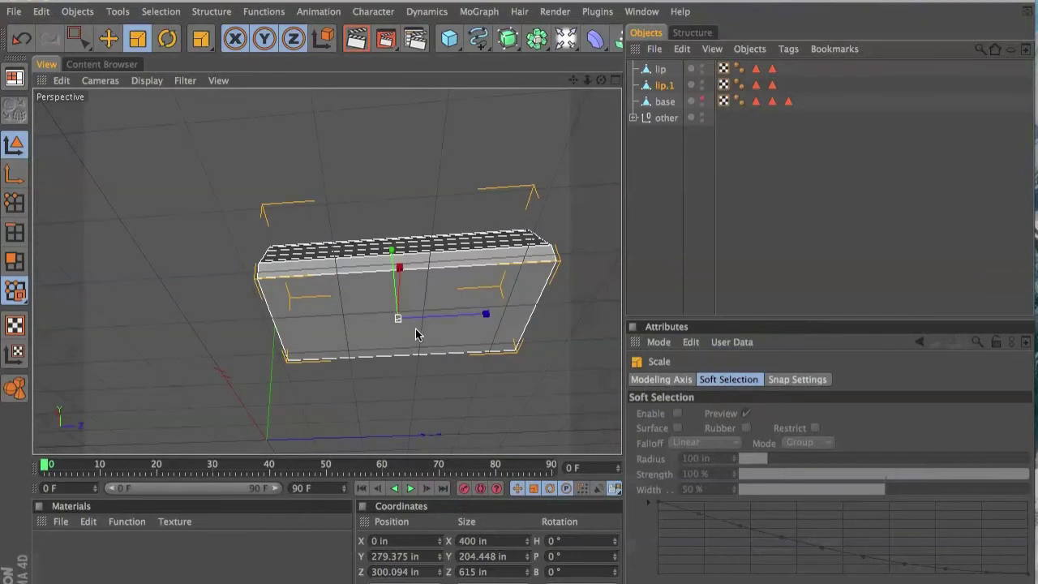
pyautogui.scroll(1, 402, 324)
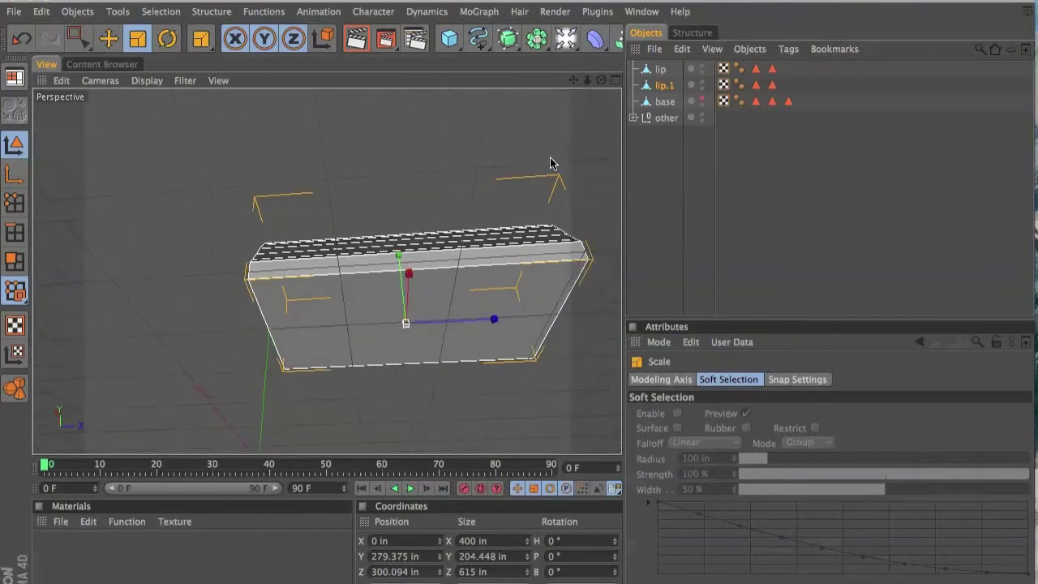
pyautogui.moveTo(601, 80); pyautogui.dragTo(606, 99)
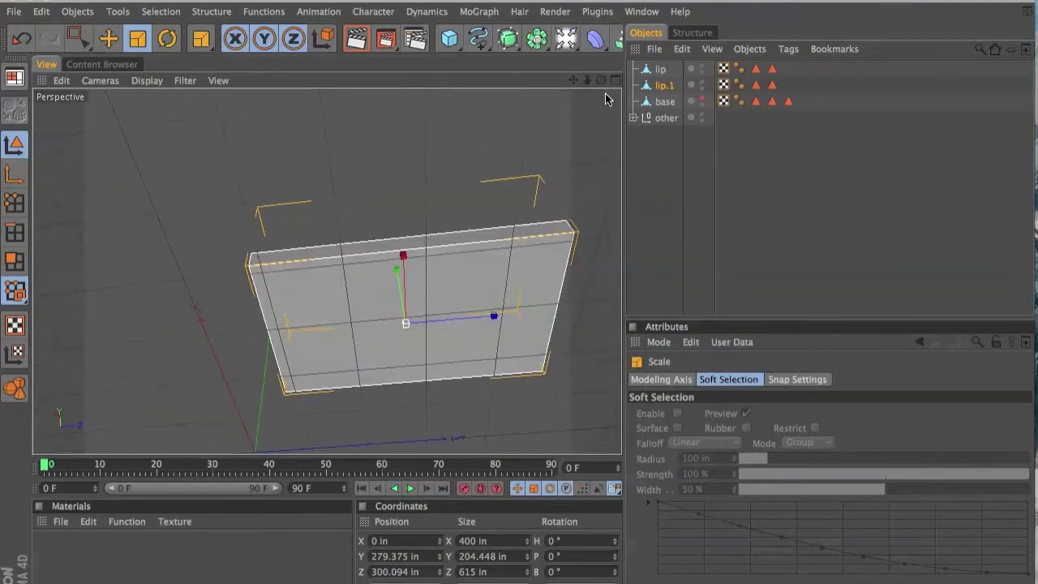
pyautogui.moveTo(405, 323); pyautogui.dragTo(401, 324)
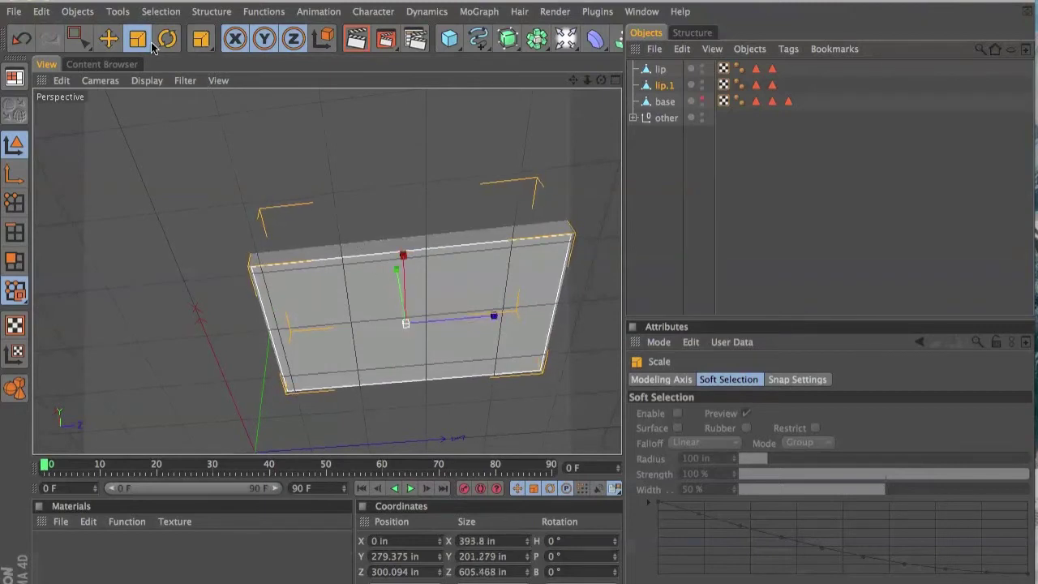
pyautogui.click(114, 40)
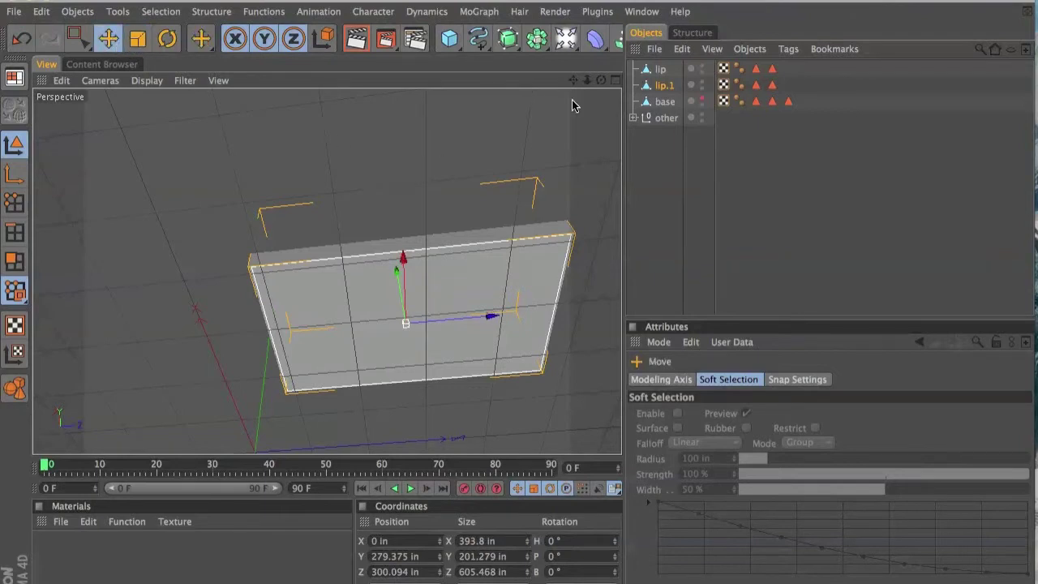
# - Lower lip.1 to Y ≈ 273.6 in in the Right view and check it in Front view
pyautogui.moveTo(601, 80); pyautogui.dragTo(574, 106)
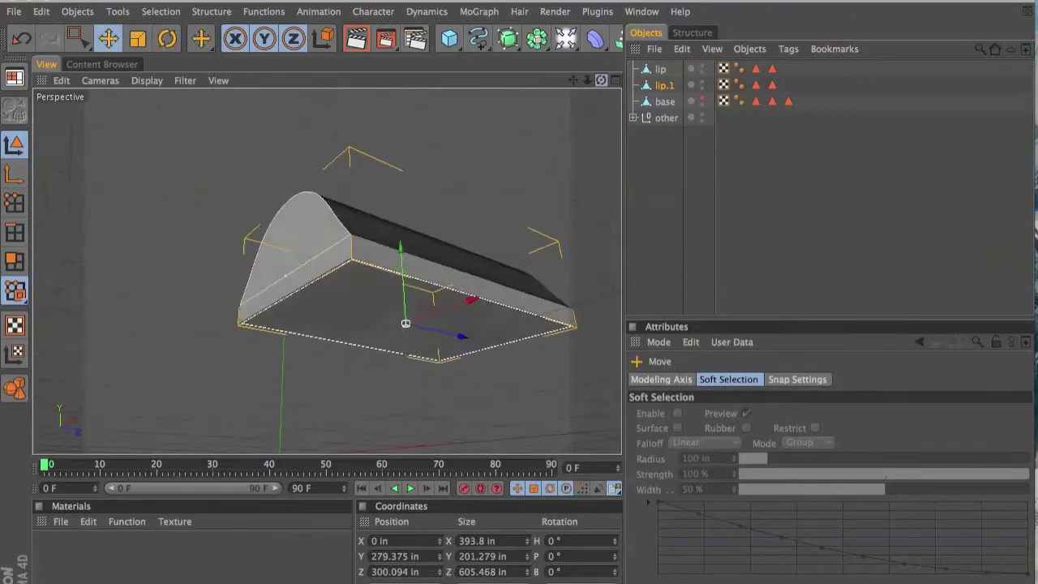
pyautogui.moveTo(400, 253); pyautogui.dragTo(401, 264)
pyautogui.middleClick(514, 239)
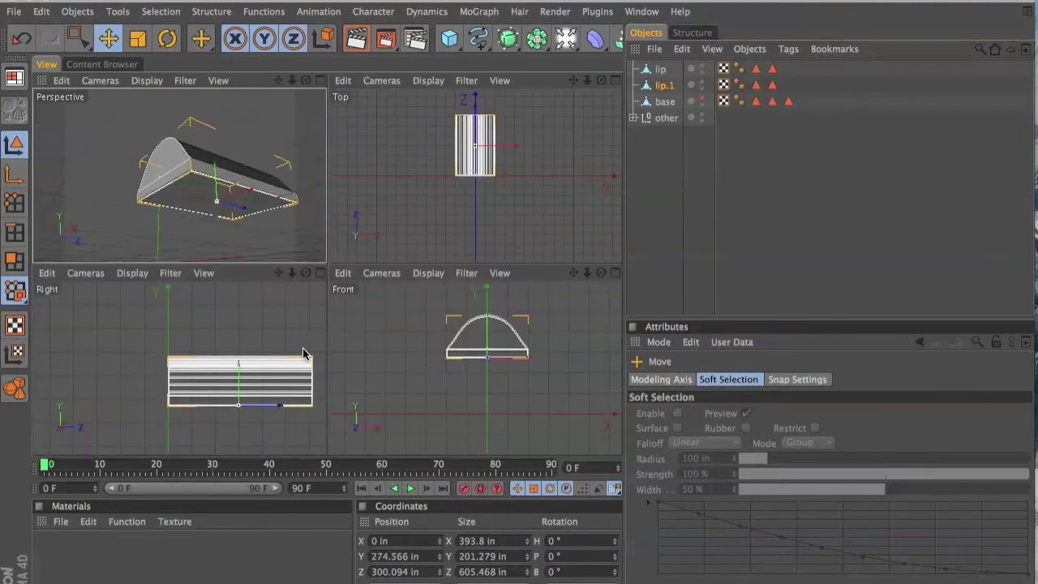
pyautogui.middleClick(300, 355)
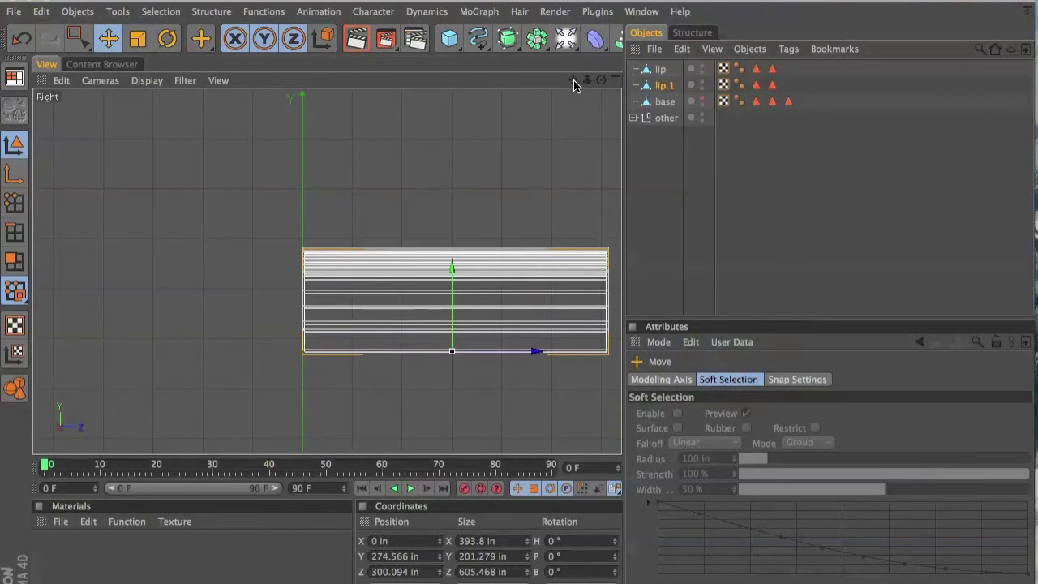
pyautogui.moveTo(573, 80); pyautogui.dragTo(524, 173)
pyautogui.scroll(3, 524, 173)
pyautogui.scroll(2, 524, 172)
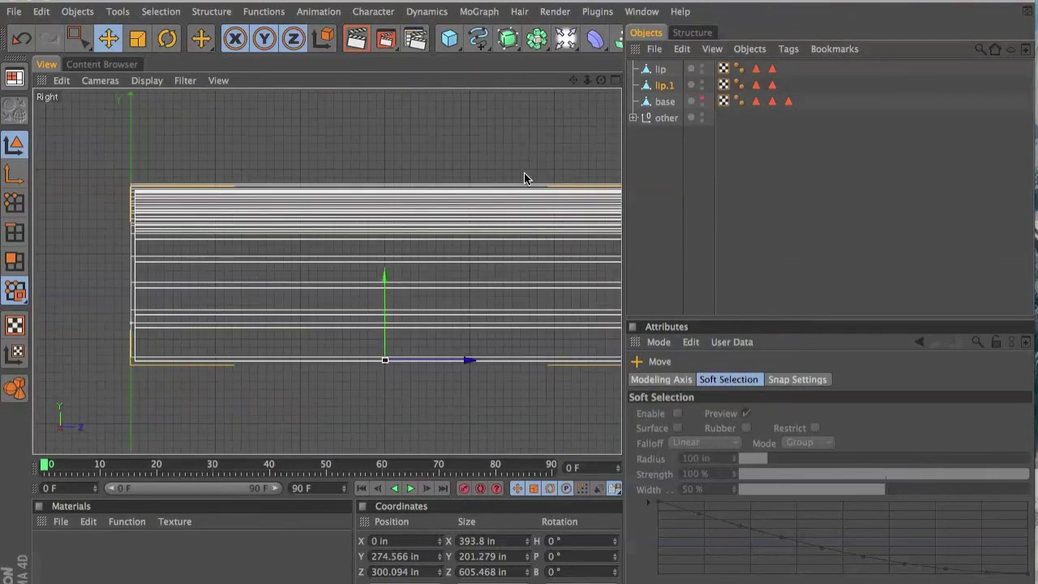
pyautogui.moveTo(384, 278); pyautogui.dragTo(385, 277)
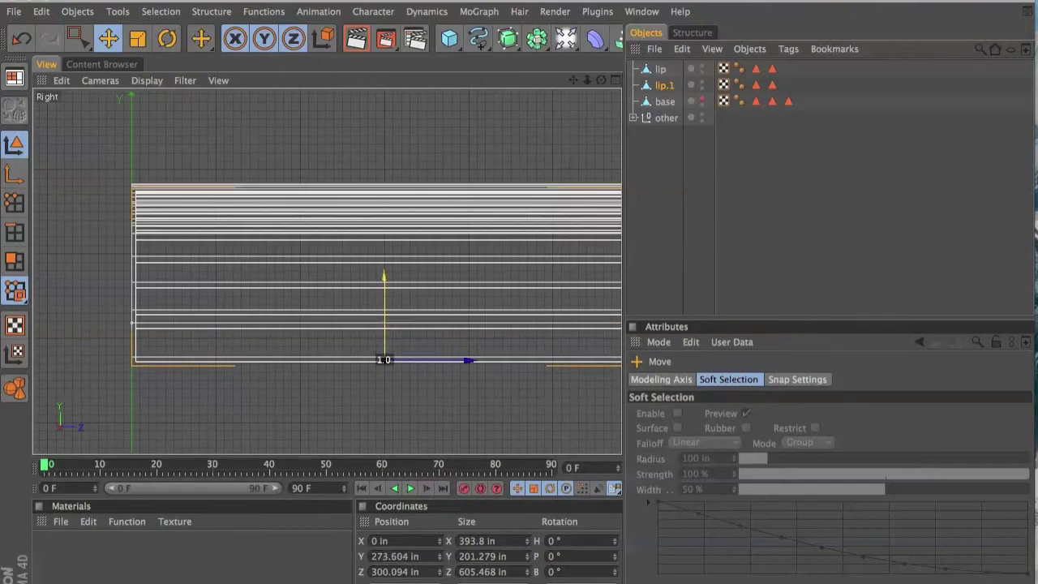
pyautogui.middleClick(441, 178)
pyautogui.middleClick(474, 291)
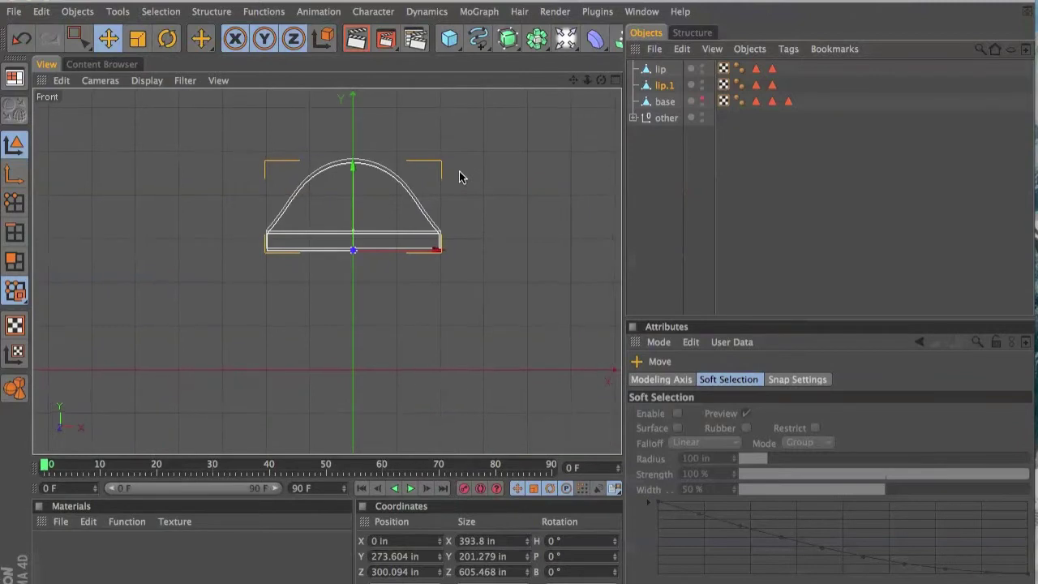
pyautogui.scroll(2, 459, 171)
pyautogui.scroll(2, 459, 174)
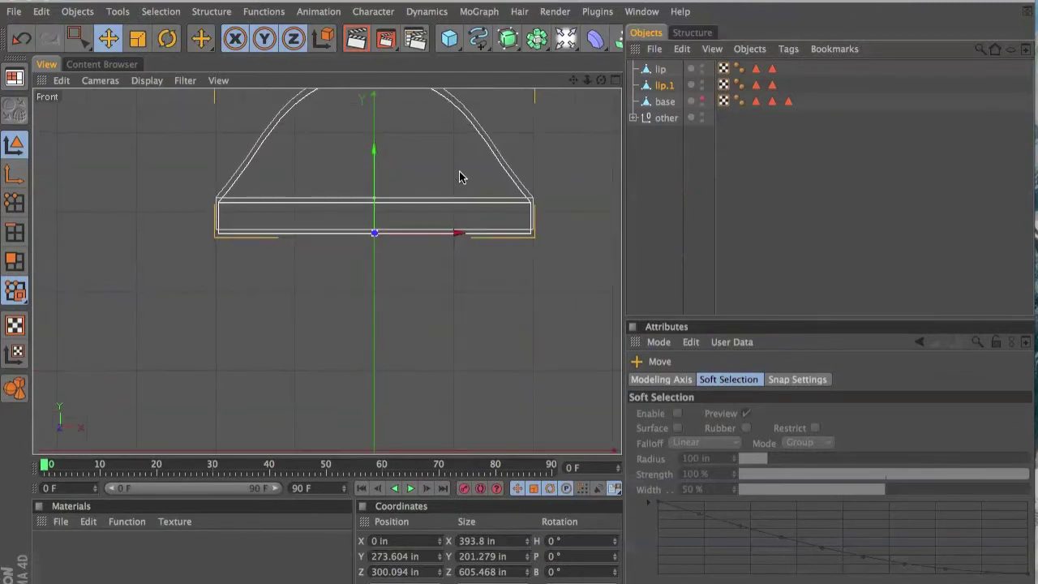
pyautogui.middleClick(455, 197)
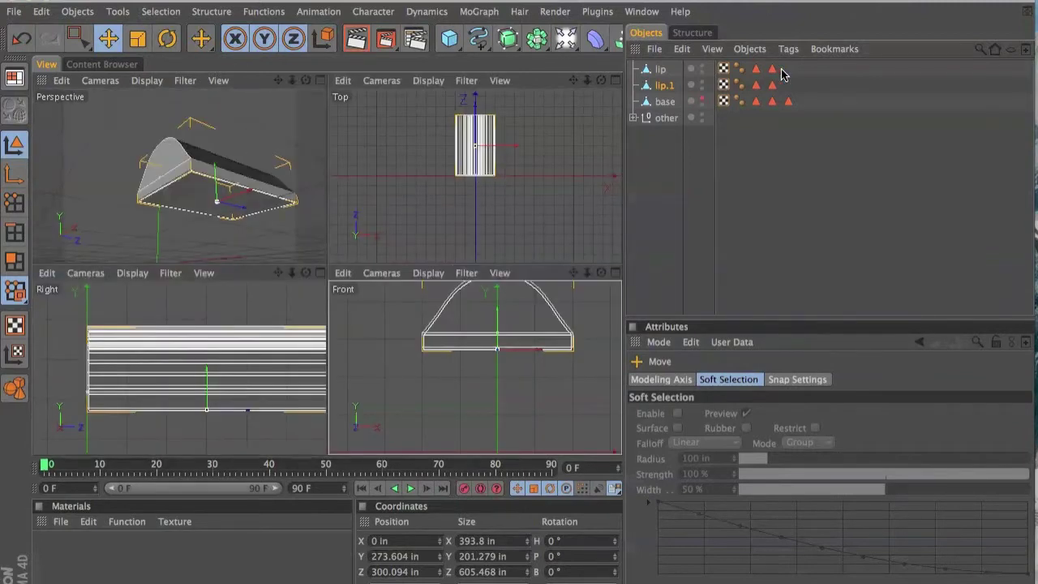
# - Add a Boole object and nest lip and lip.1 under it
pyautogui.moveTo(541, 51); pyautogui.dragTo(705, 52)
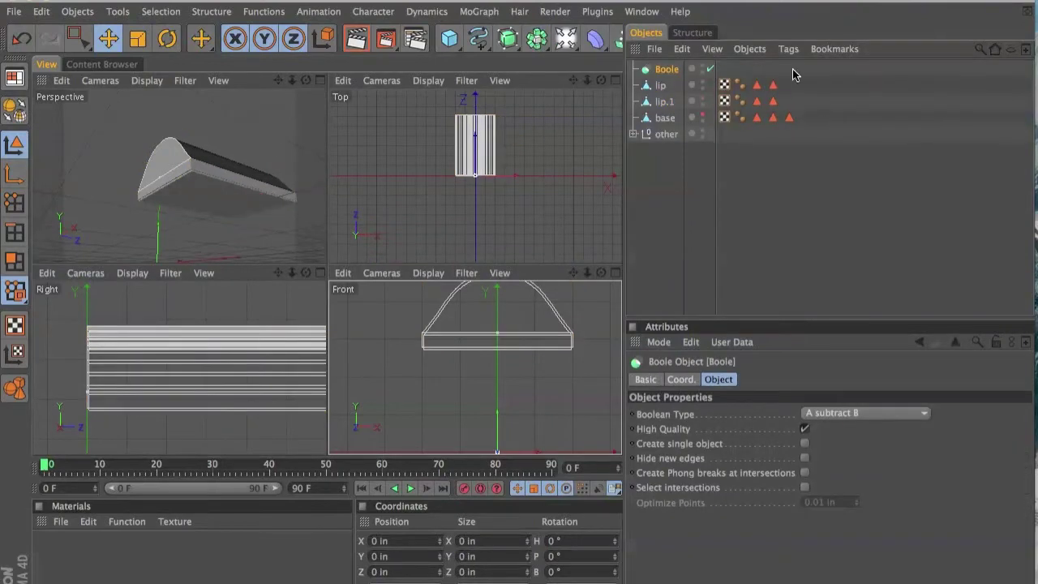
pyautogui.click(665, 102)
pyautogui.keyDown('shift'); pyautogui.click(667, 86); pyautogui.keyUp('shift')
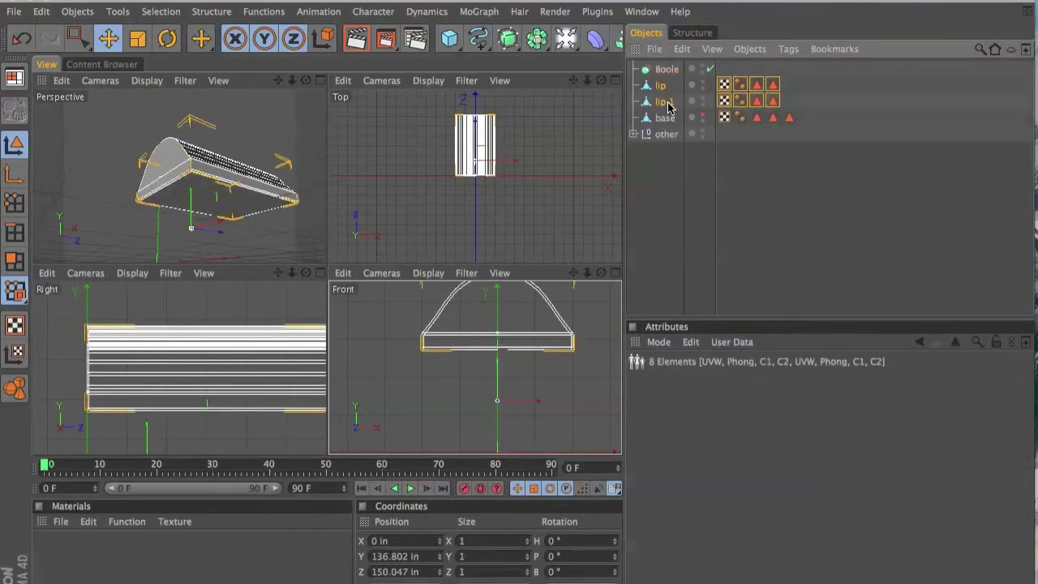
pyautogui.moveTo(667, 88); pyautogui.dragTo(665, 73)
# - Enable Create single object, Hide new edges and Create Phong breaks, then collapse the Boole
pyautogui.click(667, 70)
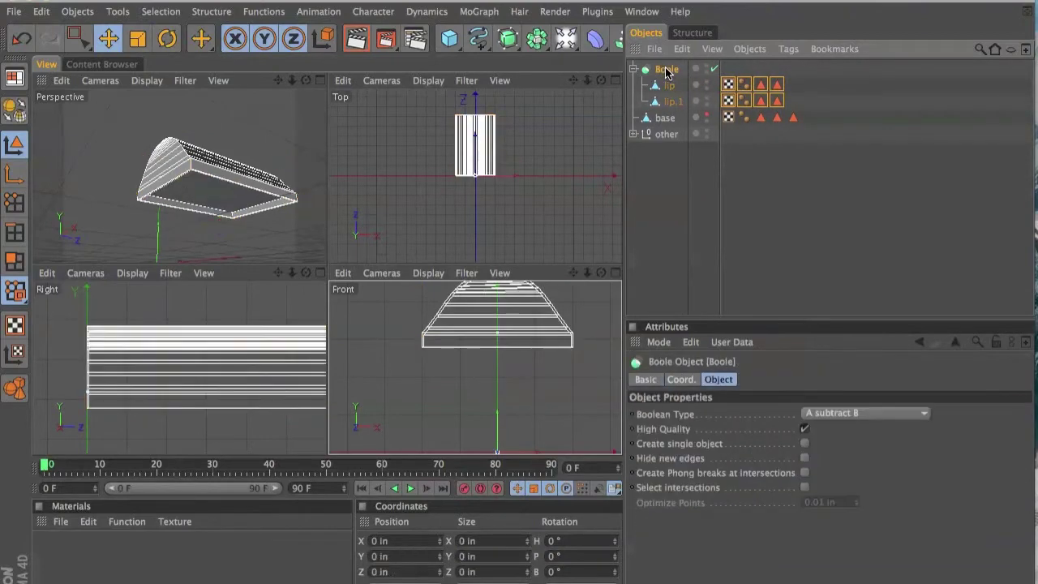
pyautogui.click(805, 444)
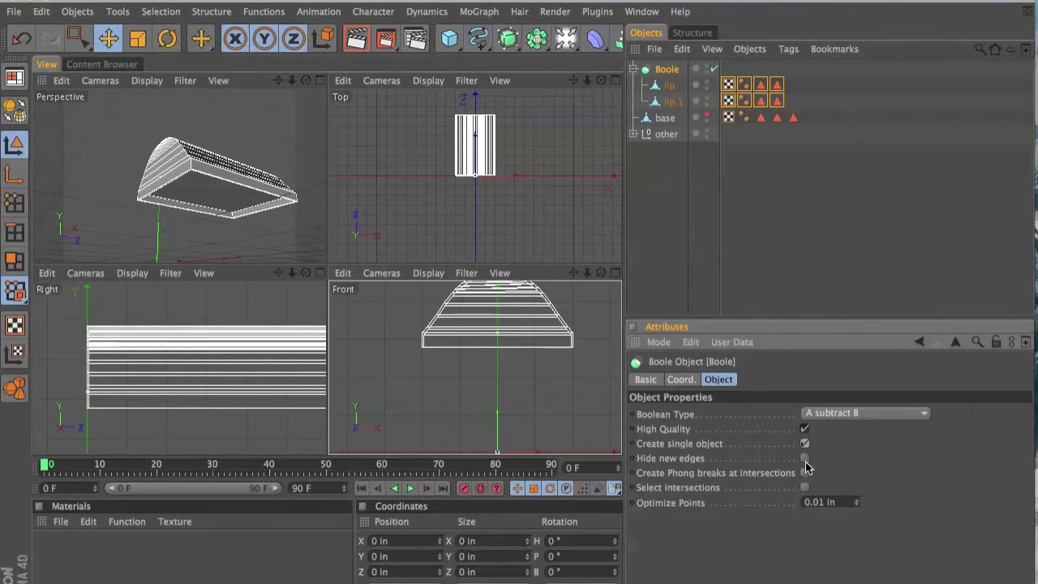
pyautogui.click(805, 459)
pyautogui.click(804, 472)
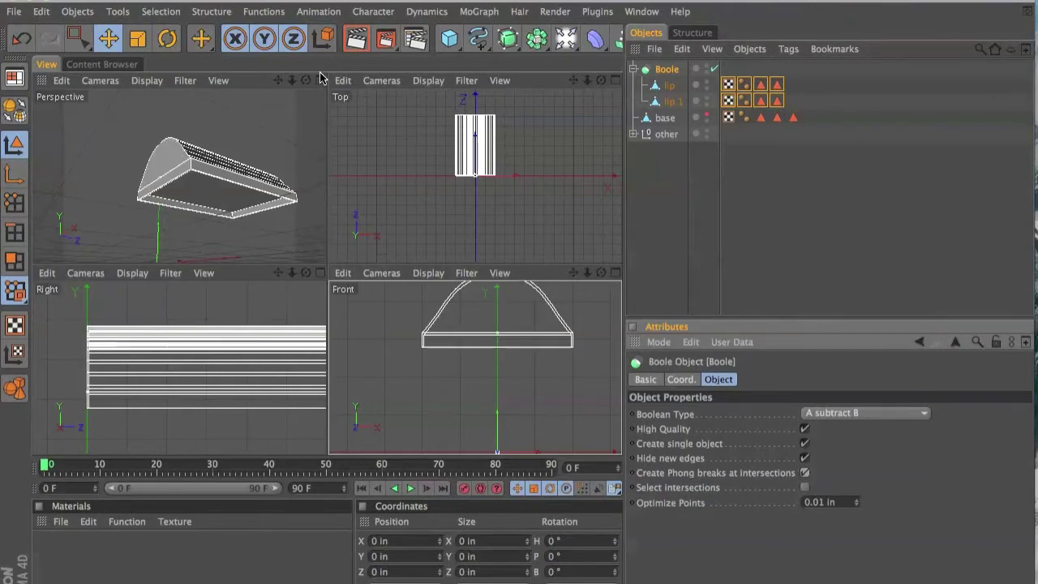
pyautogui.moveTo(305, 80); pyautogui.dragTo(306, 81)
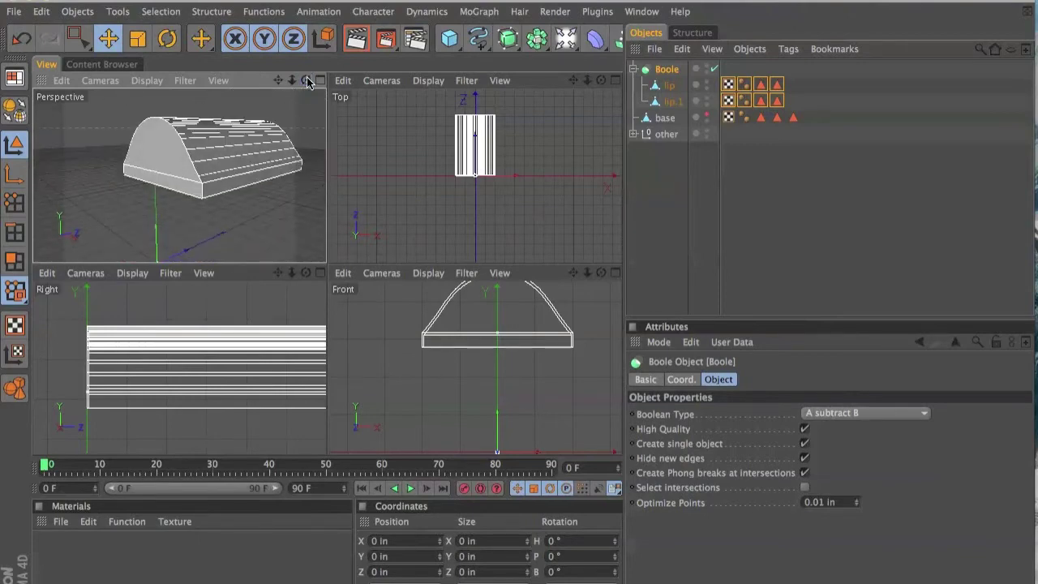
pyautogui.click(632, 69)
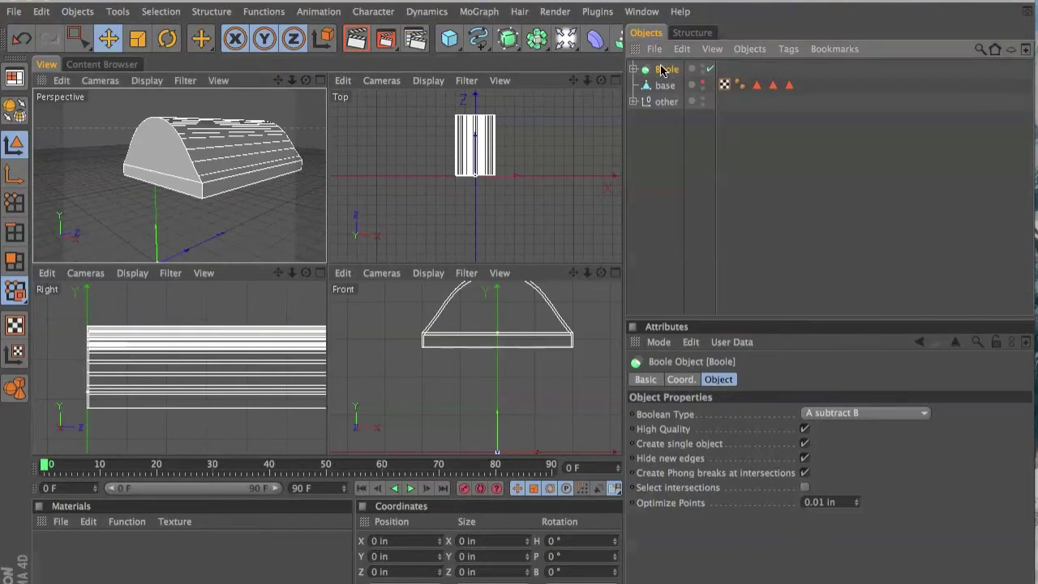
# - Make the Boole an editable polygon object and run Optimize on it
pyautogui.click(16, 117)
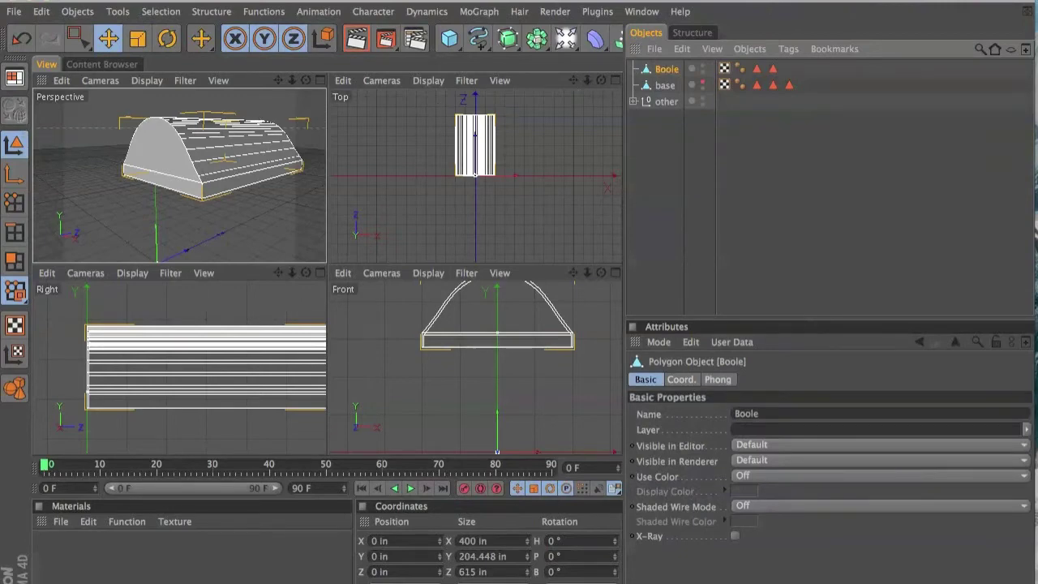
pyautogui.click(270, 11)
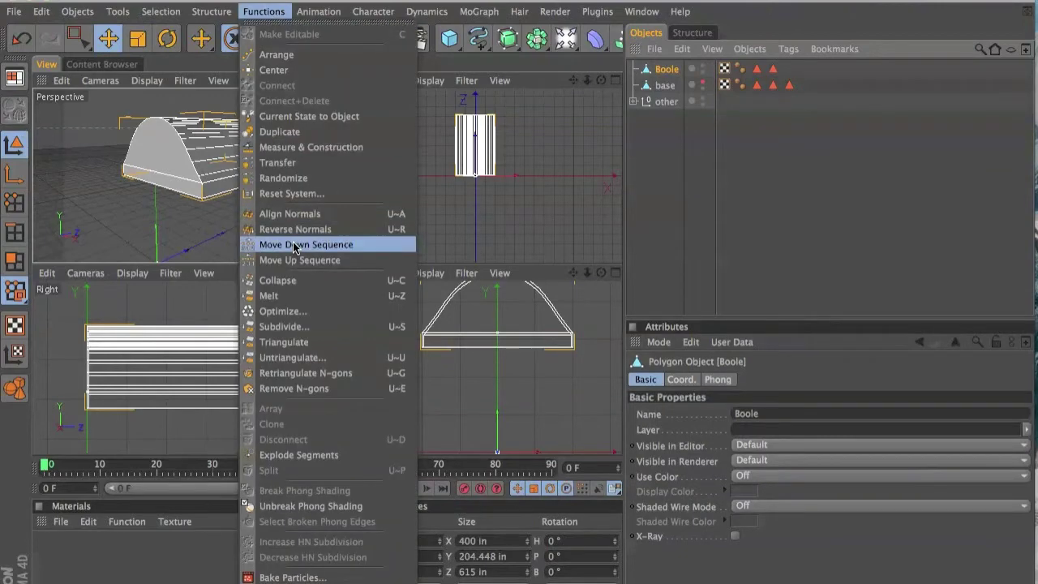
pyautogui.click(292, 311)
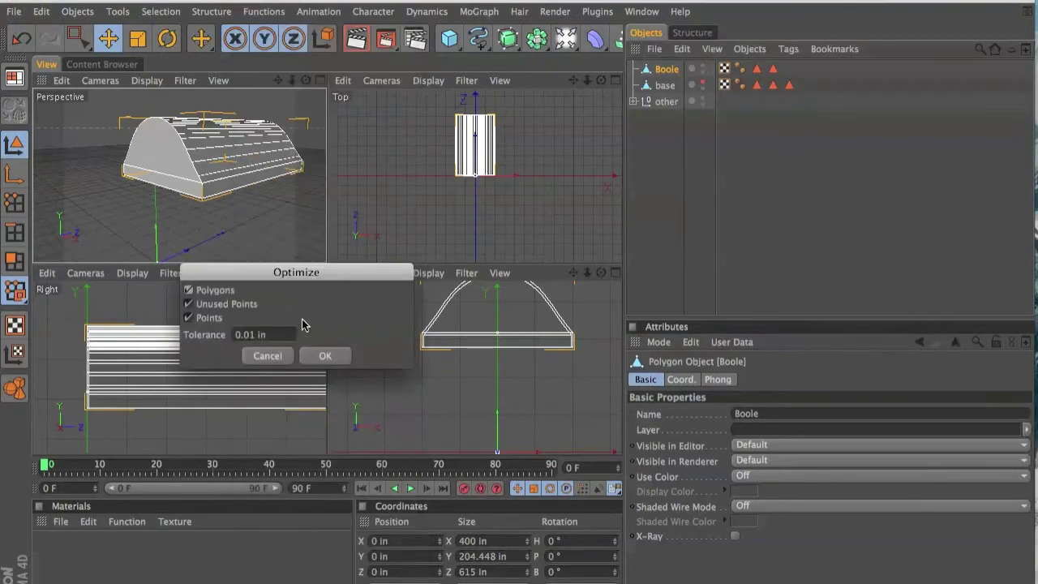
pyautogui.click(322, 356)
# - Select the lid's top polygon, cut it, and paste it back
pyautogui.moveTo(306, 80)
pyautogui.mouseDown()
pyautogui.moveTo(306, 113)
pyautogui.moveTo(267, 121)
pyautogui.mouseUp()
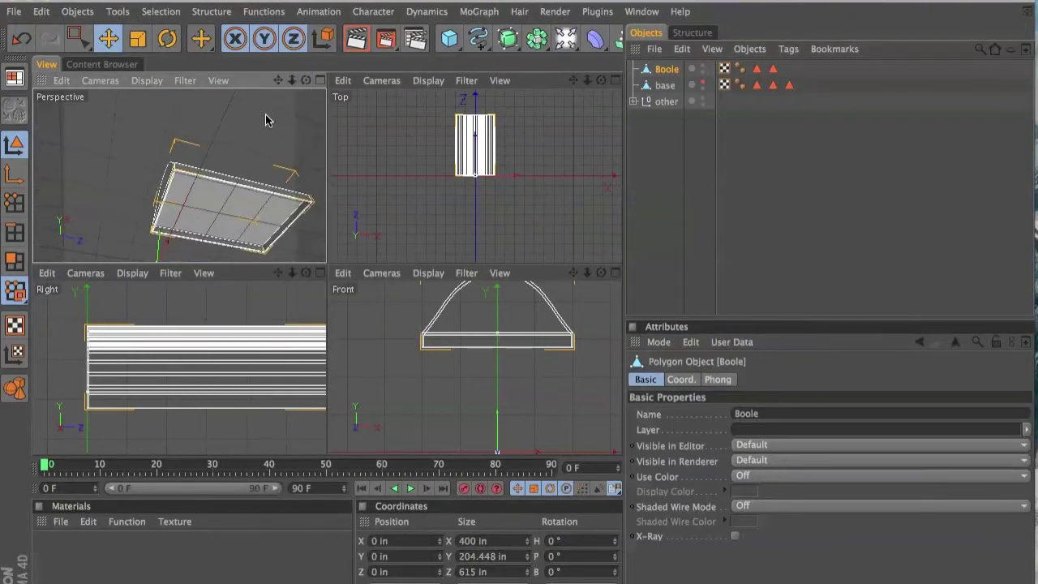
pyautogui.click(16, 260)
pyautogui.click(231, 221)
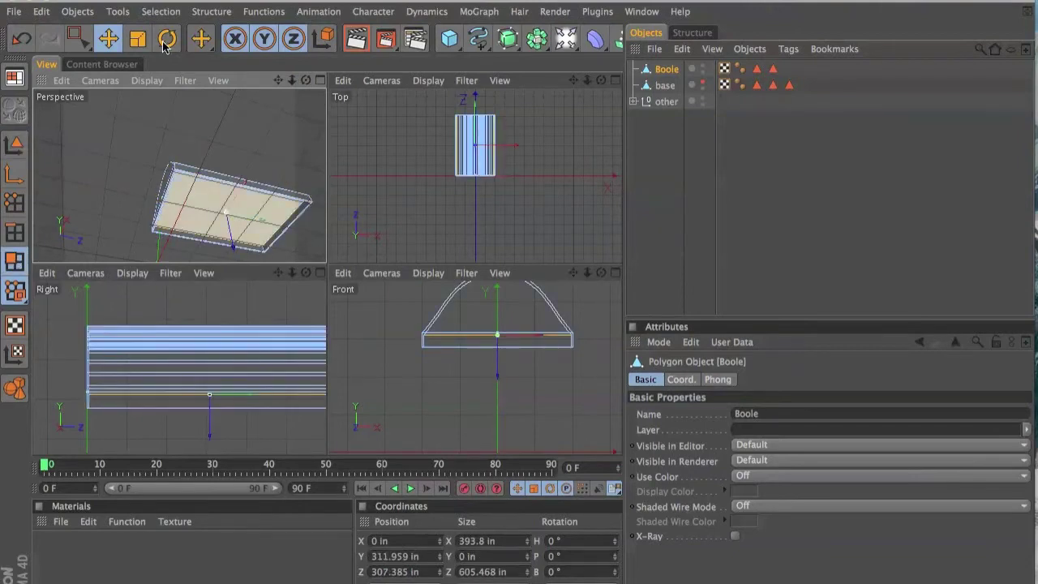
pyautogui.click(81, 12)
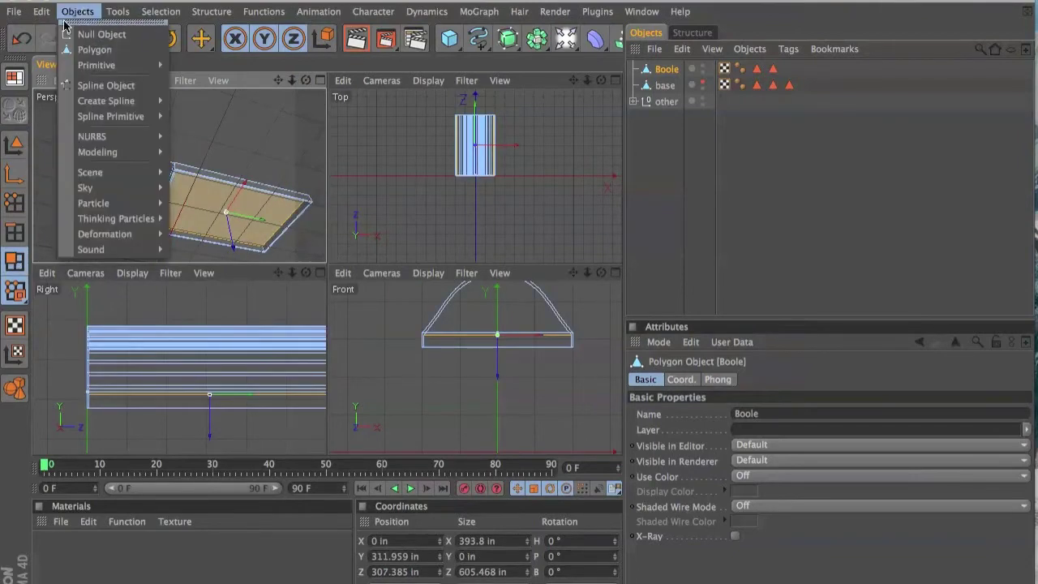
pyautogui.click(40, 12)
pyautogui.click(78, 132)
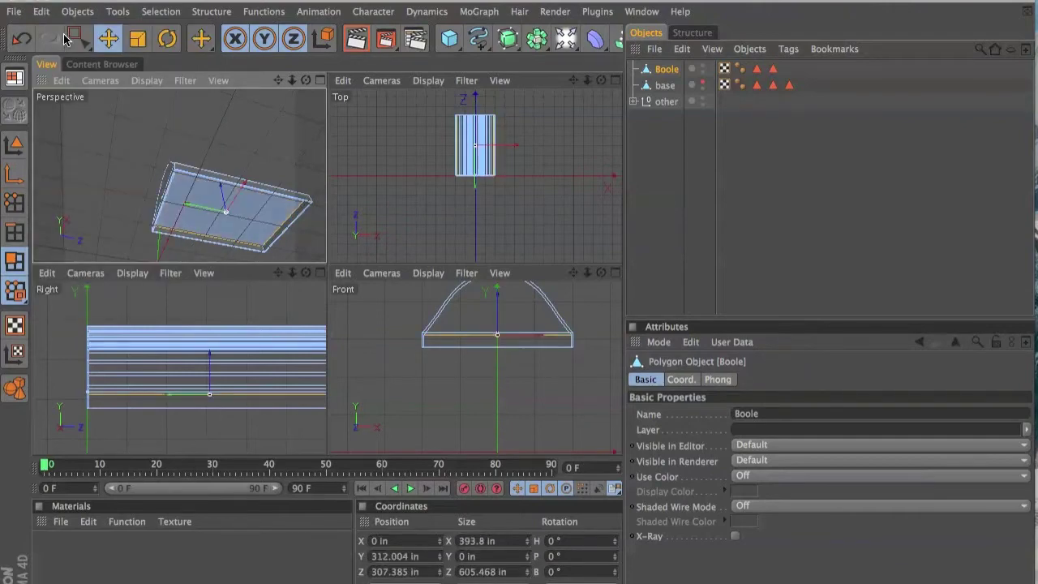
pyautogui.click(42, 12)
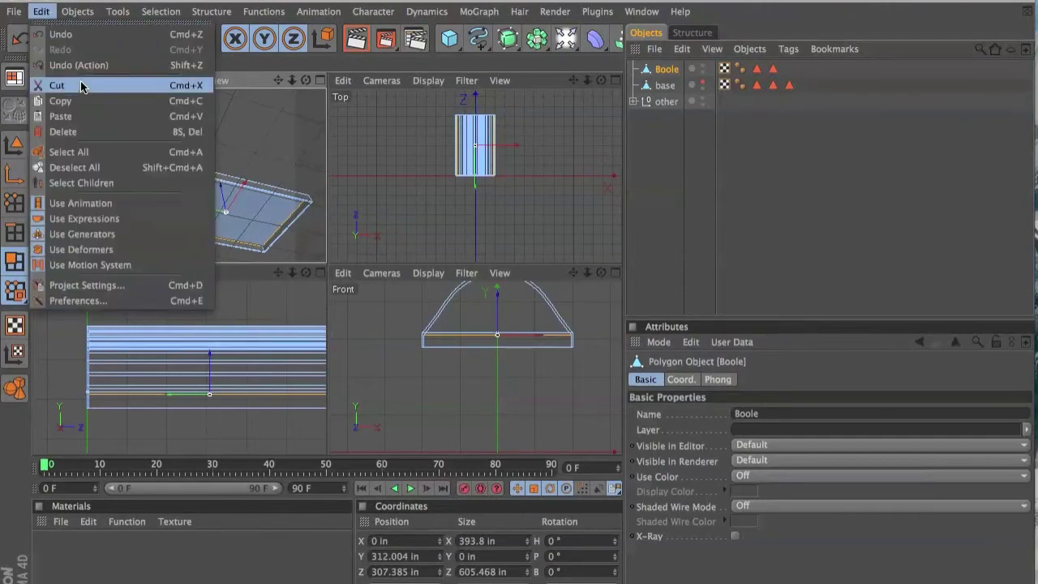
pyautogui.click(87, 116)
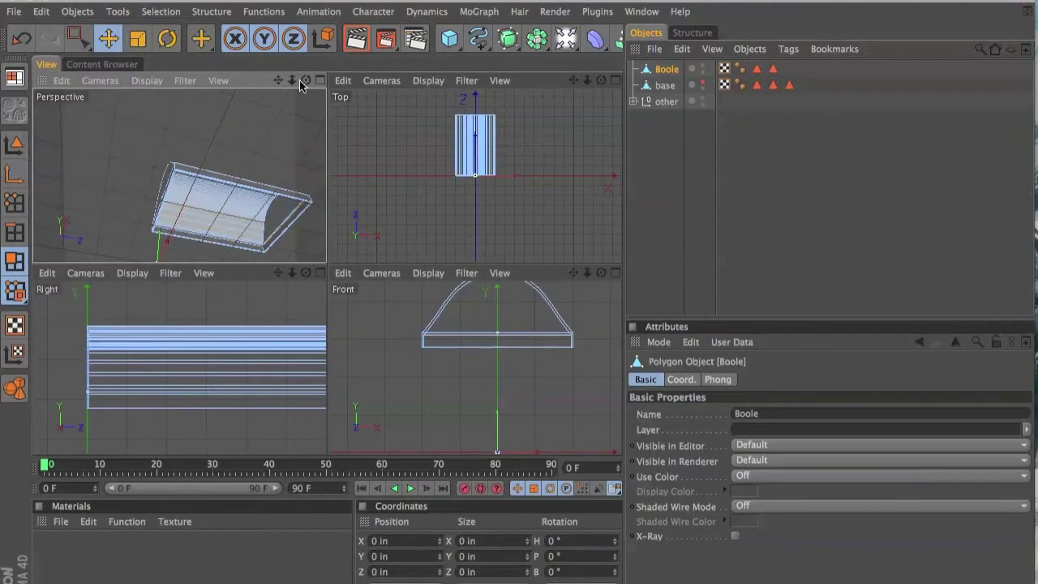
# - Back in Model mode, optimize the Boole mesh at 0.01 in tolerance
pyautogui.moveTo(305, 80); pyautogui.dragTo(308, 80)
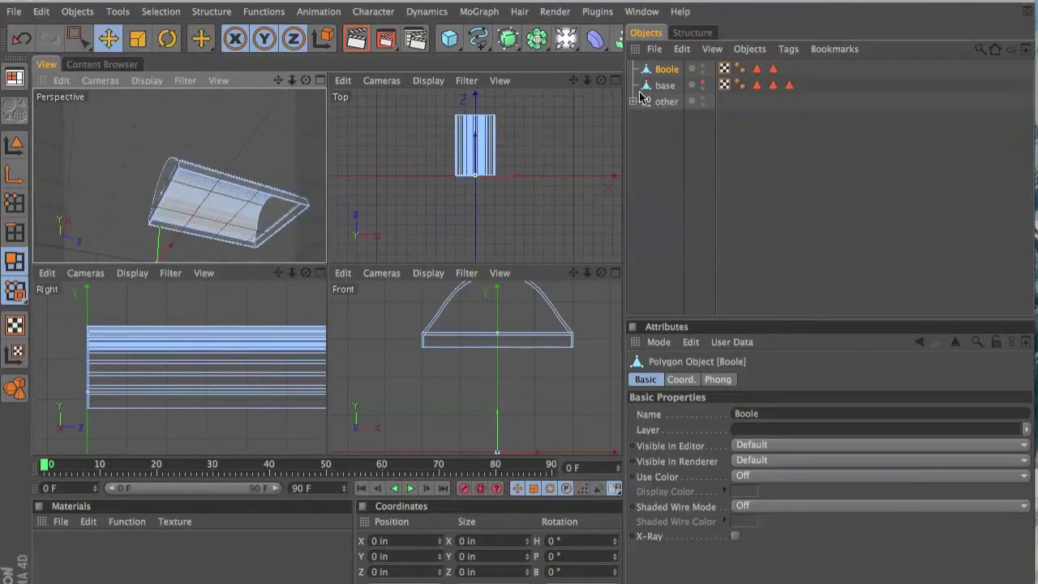
pyautogui.click(264, 12)
pyautogui.click(294, 315)
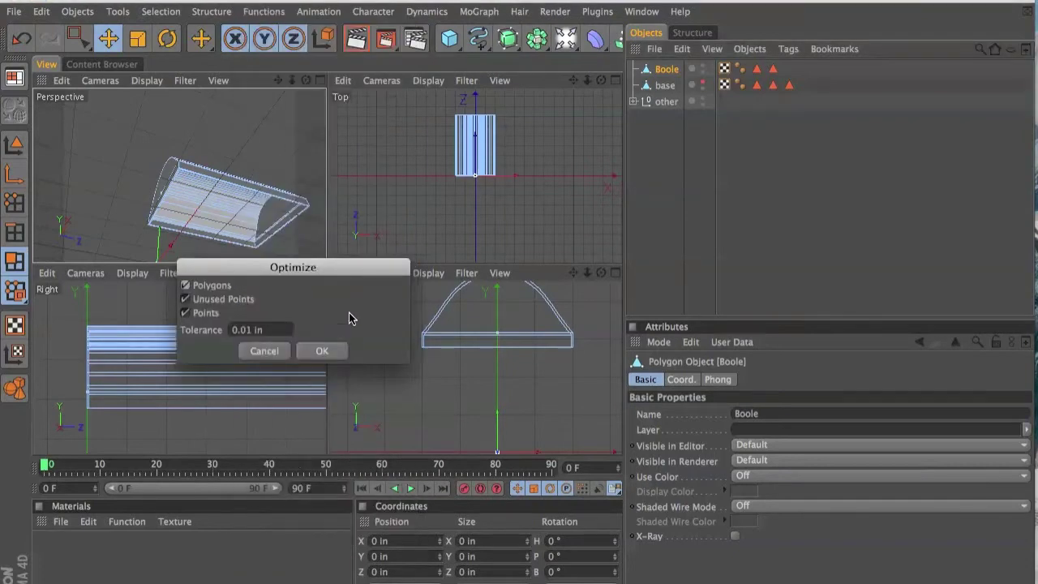
pyautogui.click(253, 354)
pyautogui.click(14, 146)
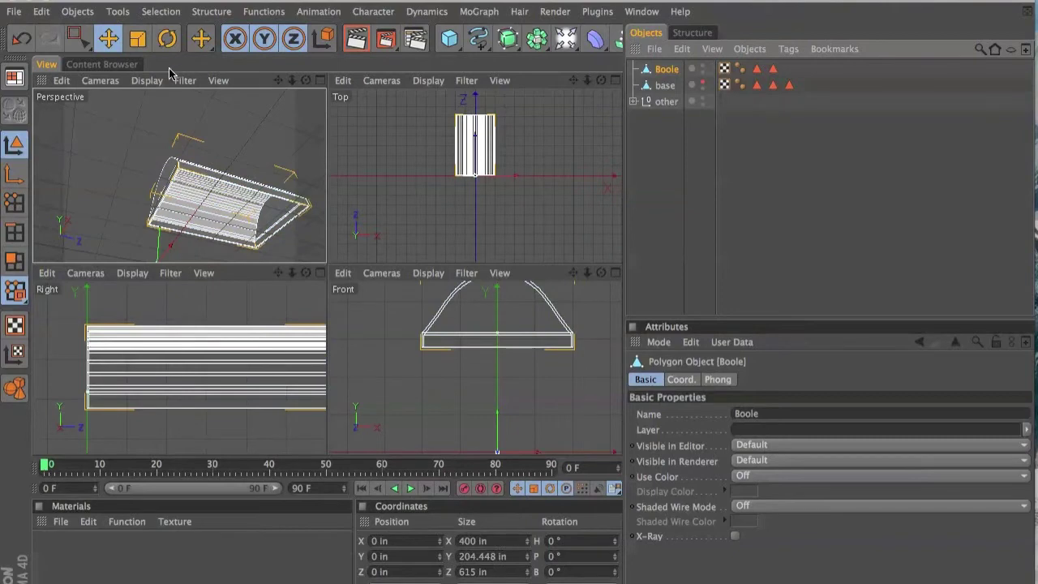
pyautogui.click(276, 11)
pyautogui.click(313, 311)
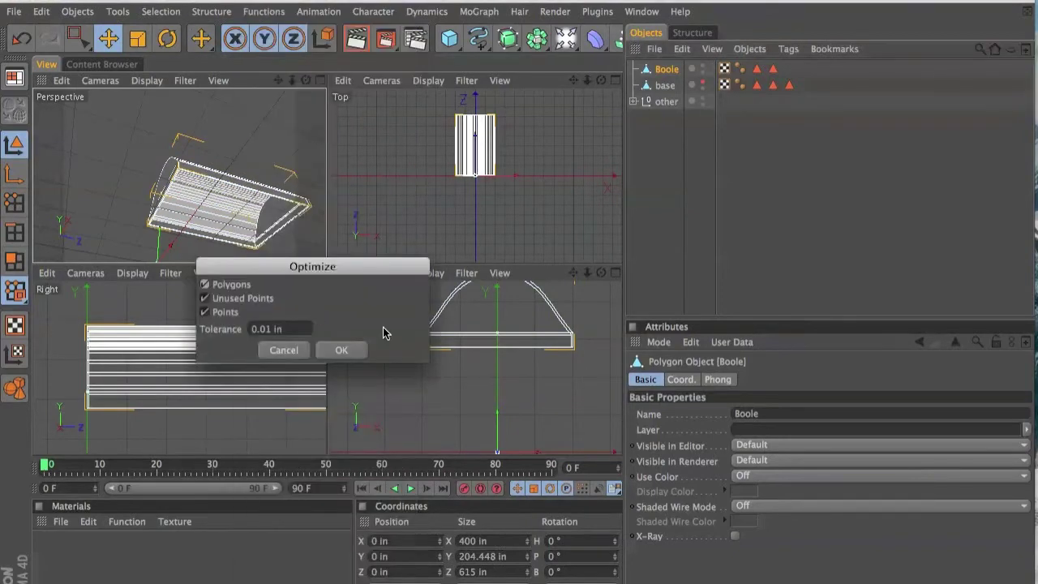
pyautogui.click(357, 349)
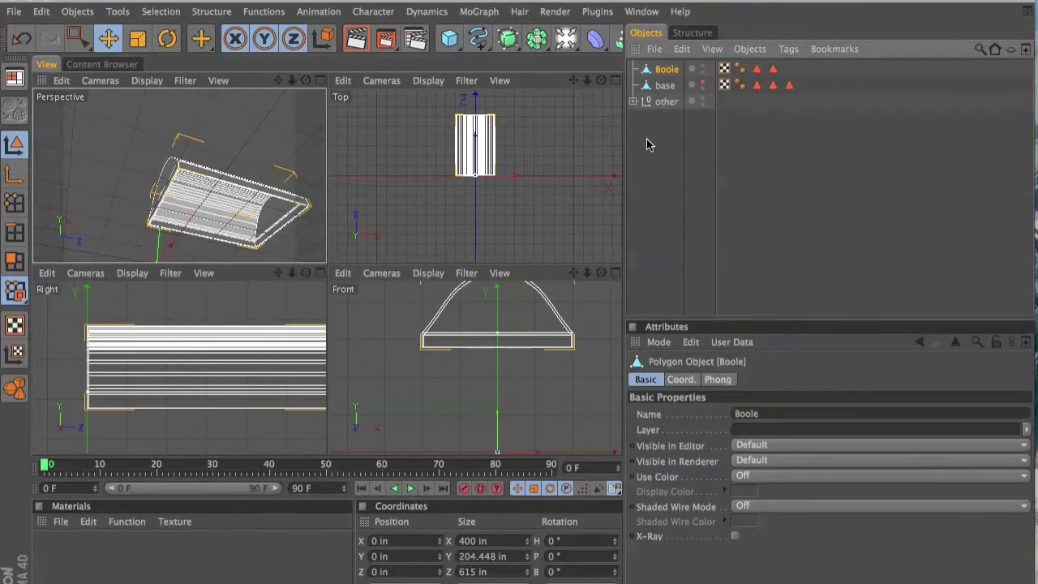
# - Copy and paste base as base.1, placing it below Boole in the hierarchy
pyautogui.click(702, 69)
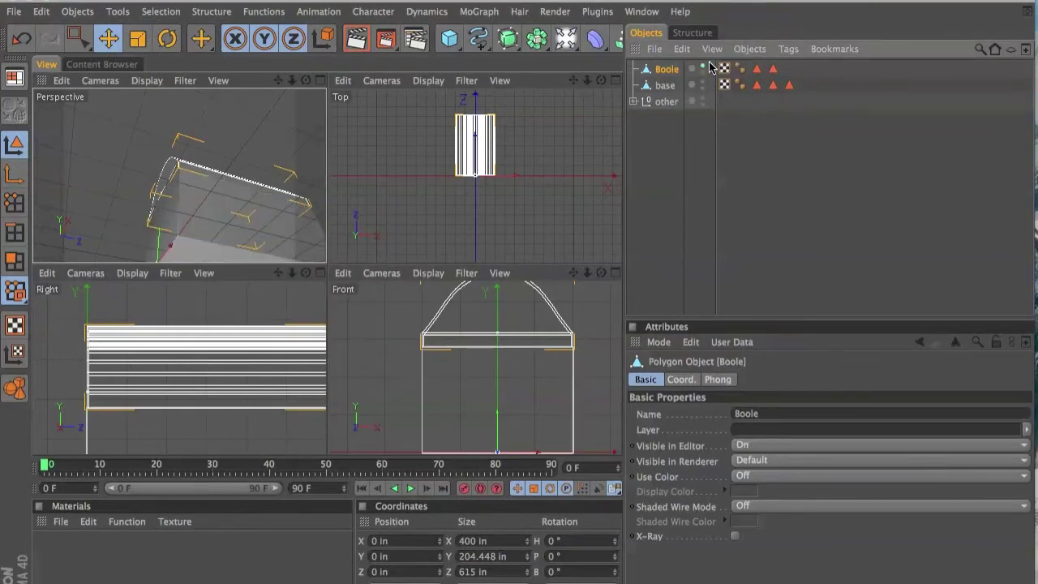
pyautogui.click(703, 68)
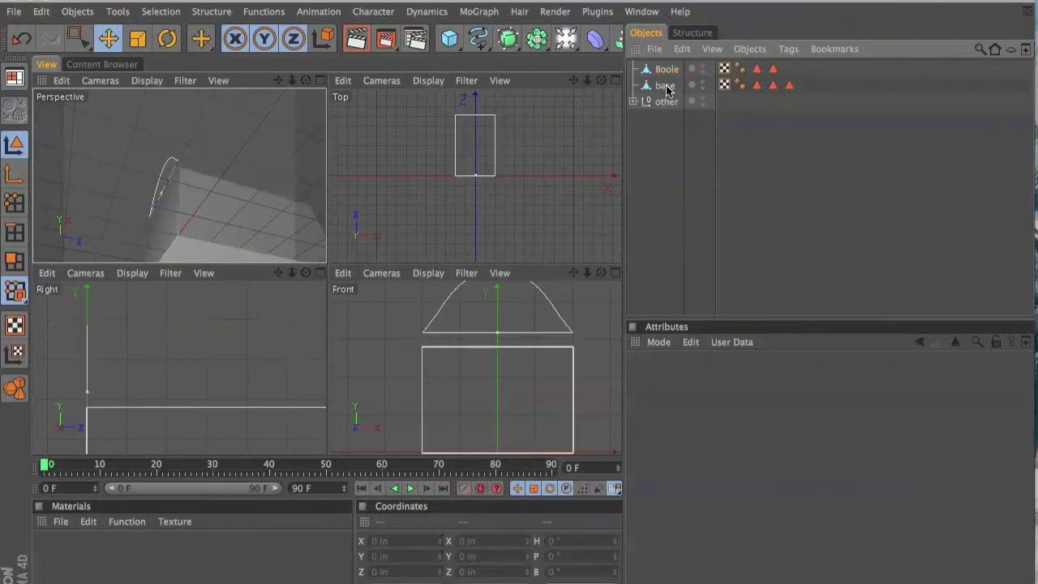
pyautogui.click(665, 86)
pyautogui.click(682, 49)
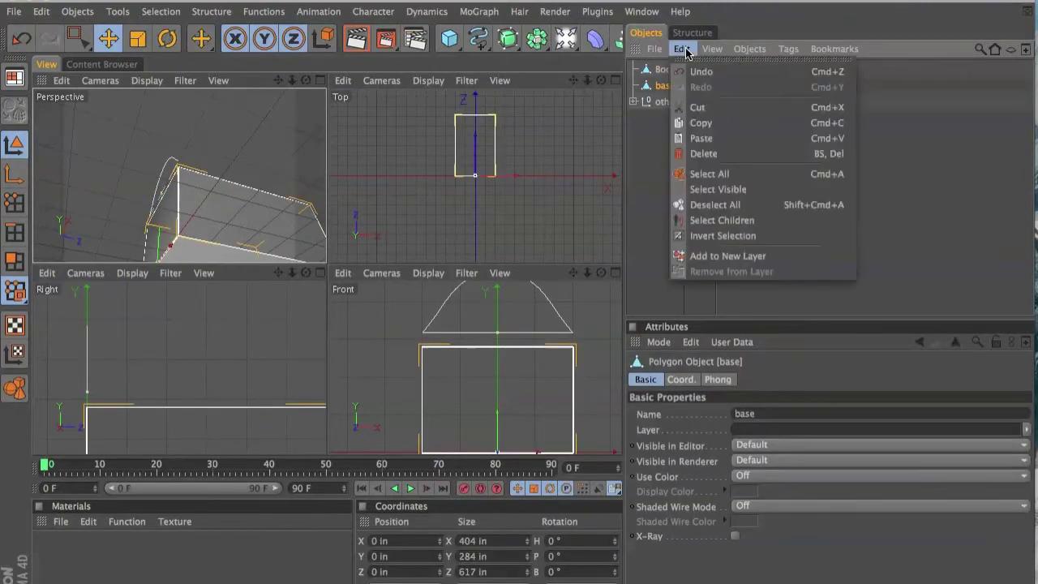
pyautogui.click(703, 123)
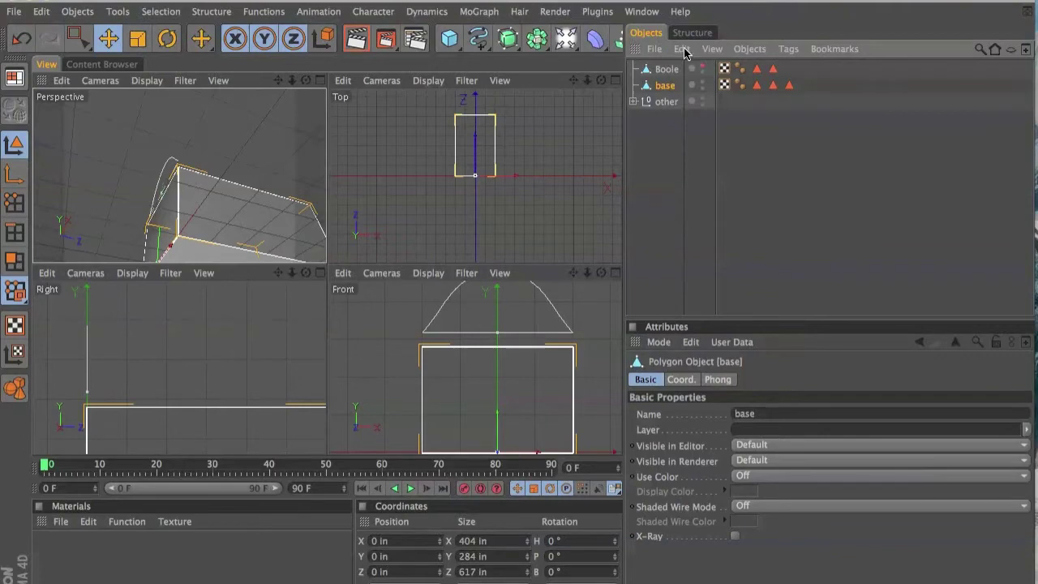
pyautogui.click(684, 49)
pyautogui.click(708, 138)
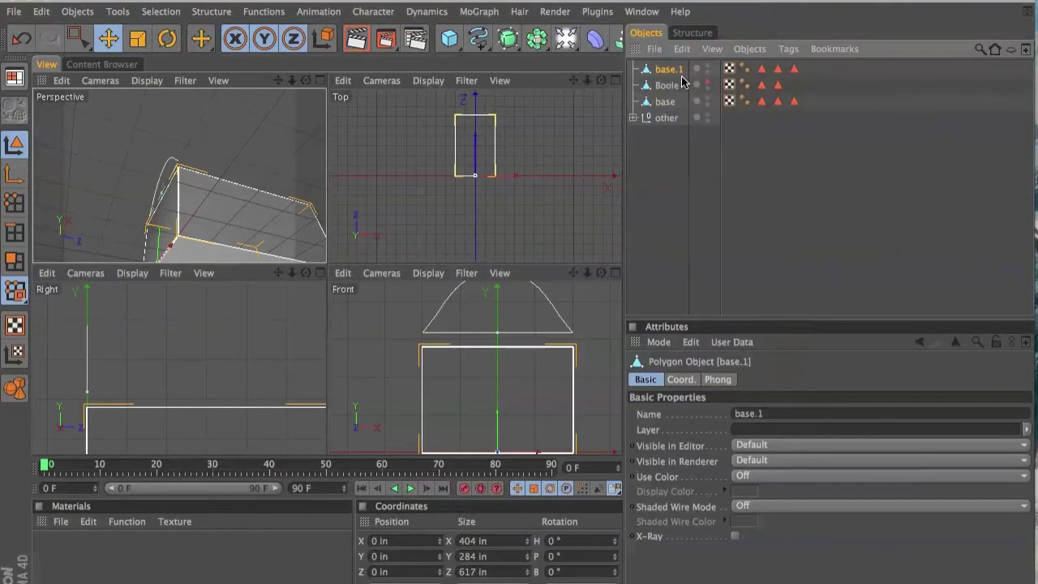
pyautogui.moveTo(673, 70); pyautogui.dragTo(688, 96)
# - Rename the Boole object to 'lid'
pyautogui.click(668, 71)
pyautogui.doubleClick(670, 71)
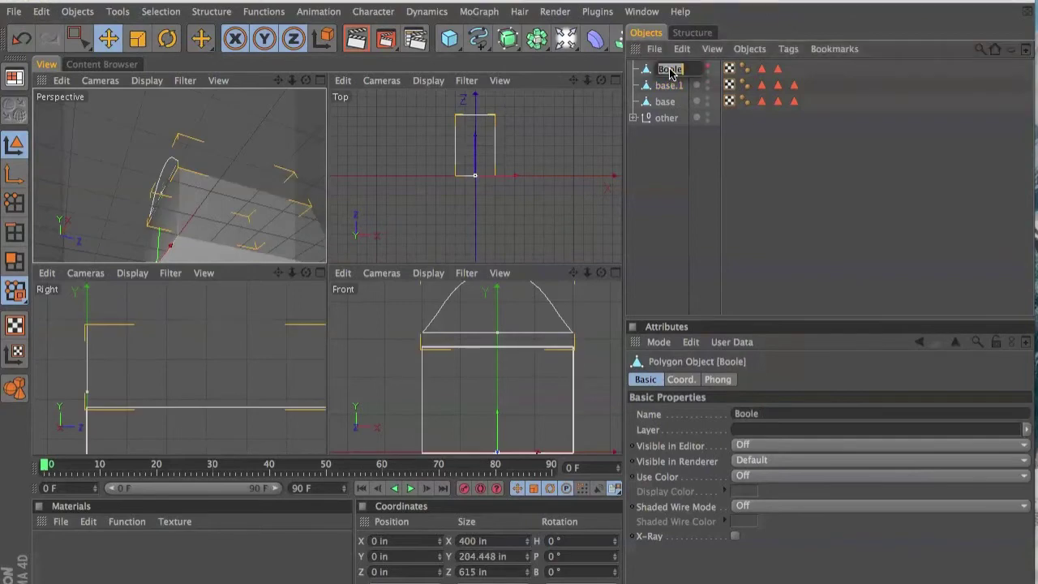
pyautogui.press('BackSpace')
pyautogui.write('lid')
pyautogui.press('Return')
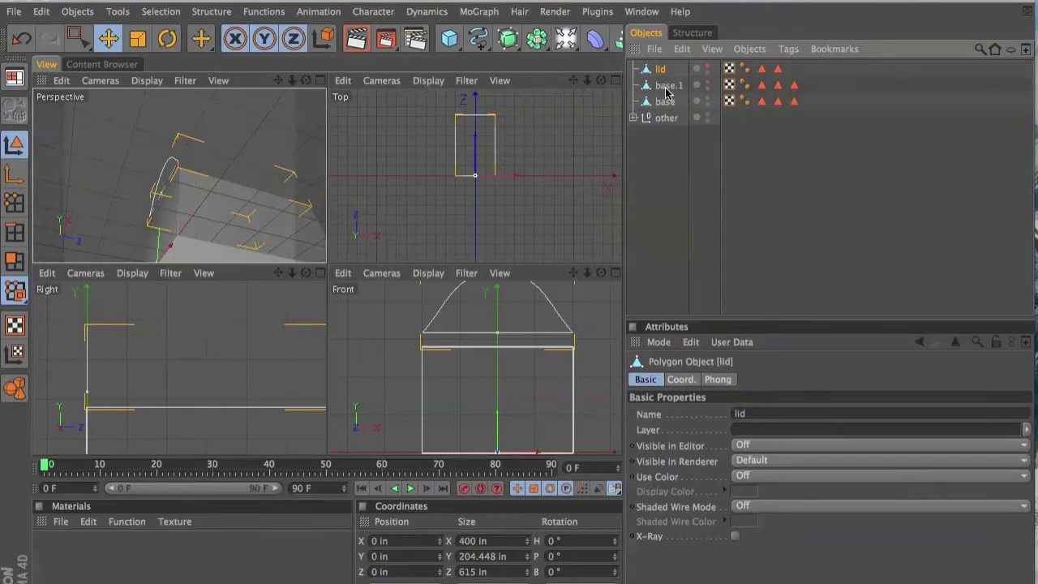
pyautogui.click(665, 88)
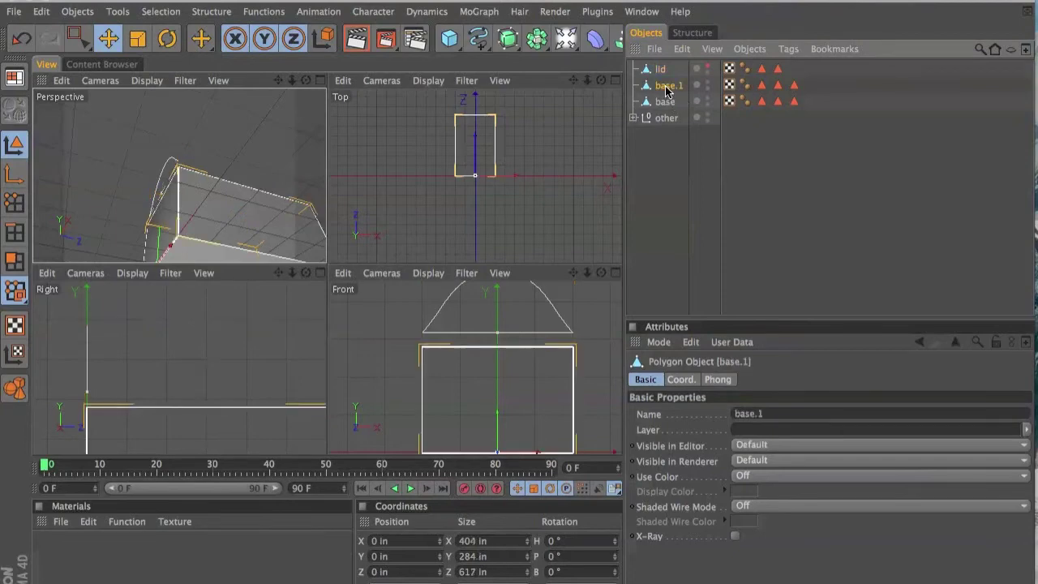
# - In the Right view, slide base.1's axis along Z and Y to the box centre
pyautogui.middleClick(261, 340)
pyautogui.scroll(-2, 263, 331)
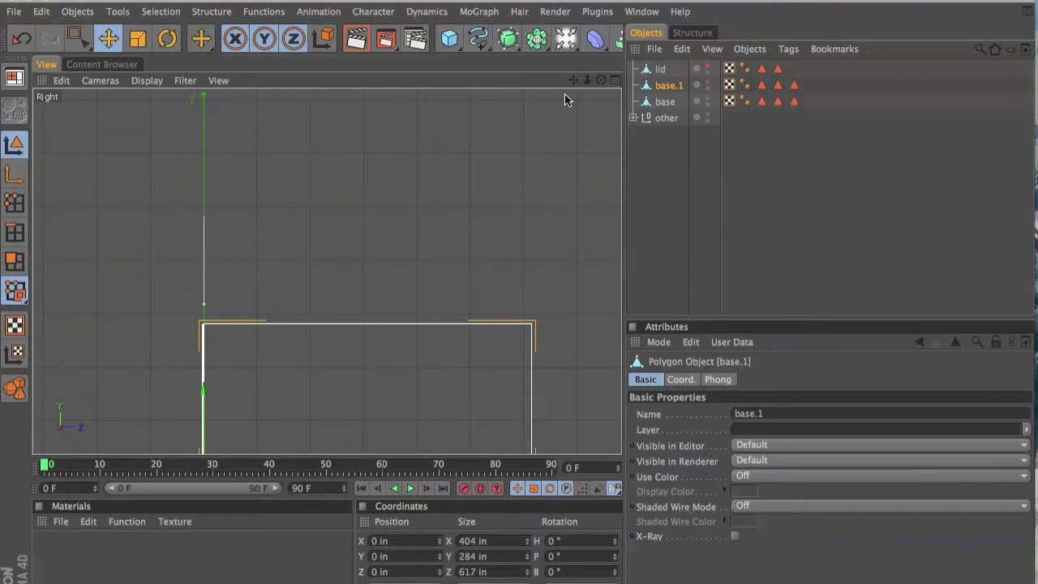
pyautogui.moveTo(572, 80); pyautogui.dragTo(492, 116)
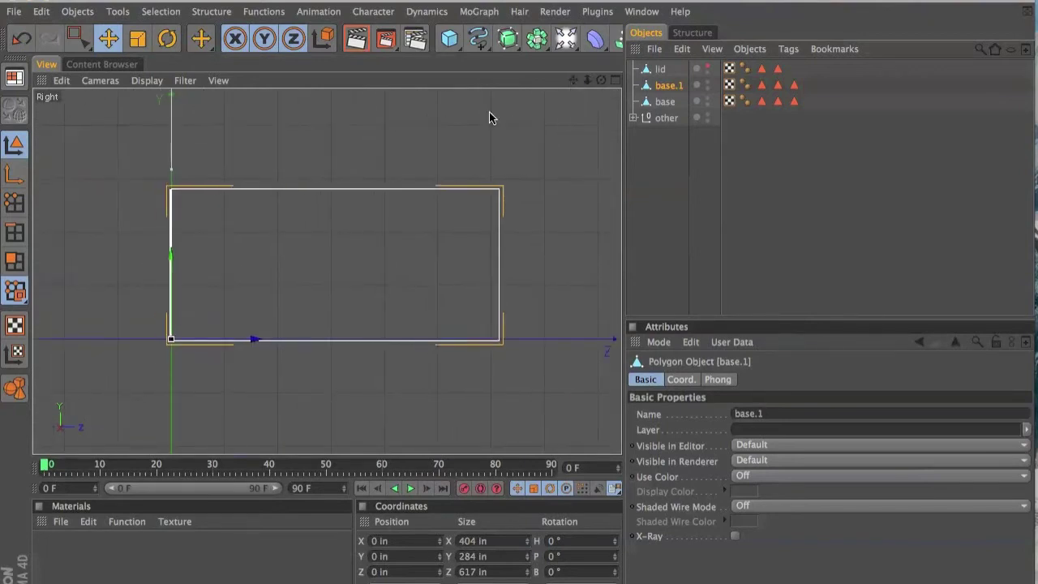
pyautogui.click(16, 173)
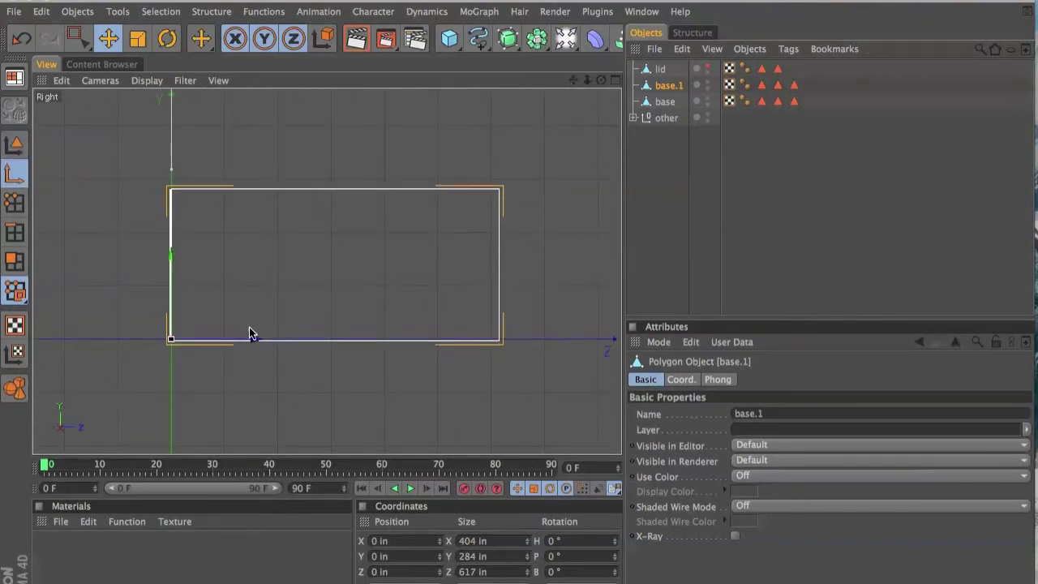
pyautogui.moveTo(251, 347); pyautogui.dragTo(409, 347)
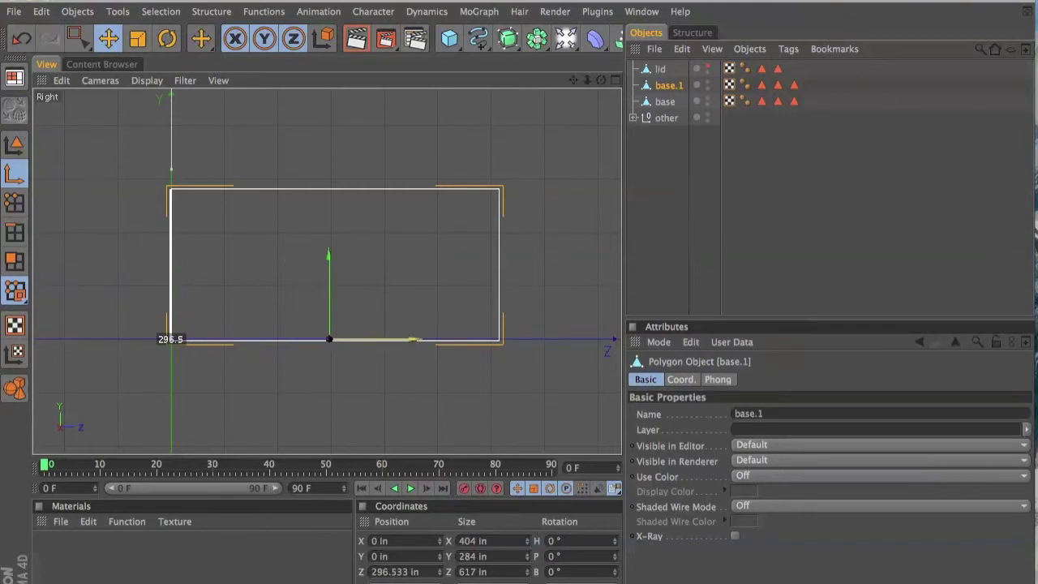
pyautogui.moveTo(411, 339); pyautogui.dragTo(413, 339)
pyautogui.moveTo(330, 273); pyautogui.dragTo(330, 192)
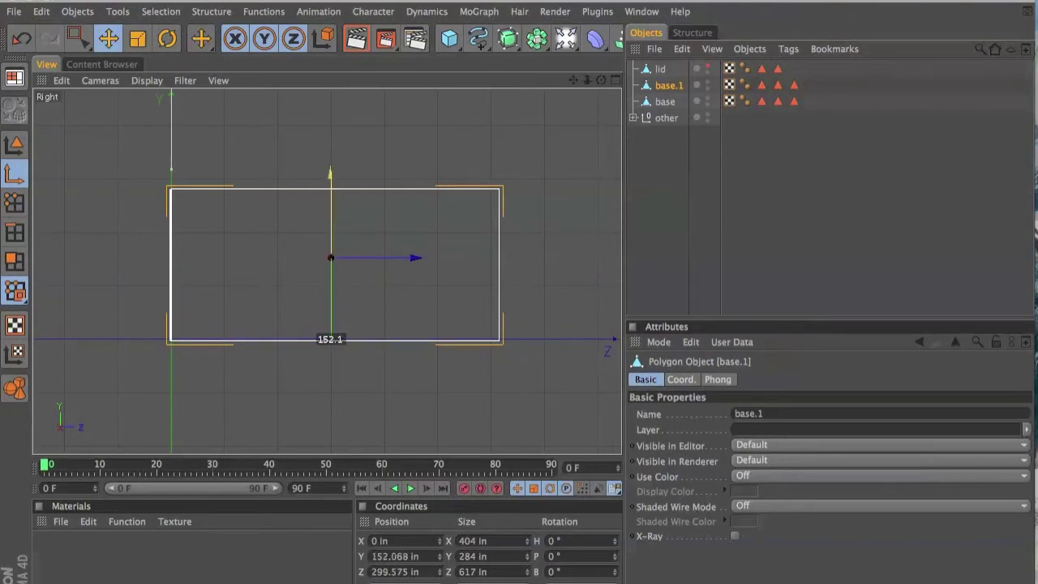
pyautogui.middleClick(288, 261)
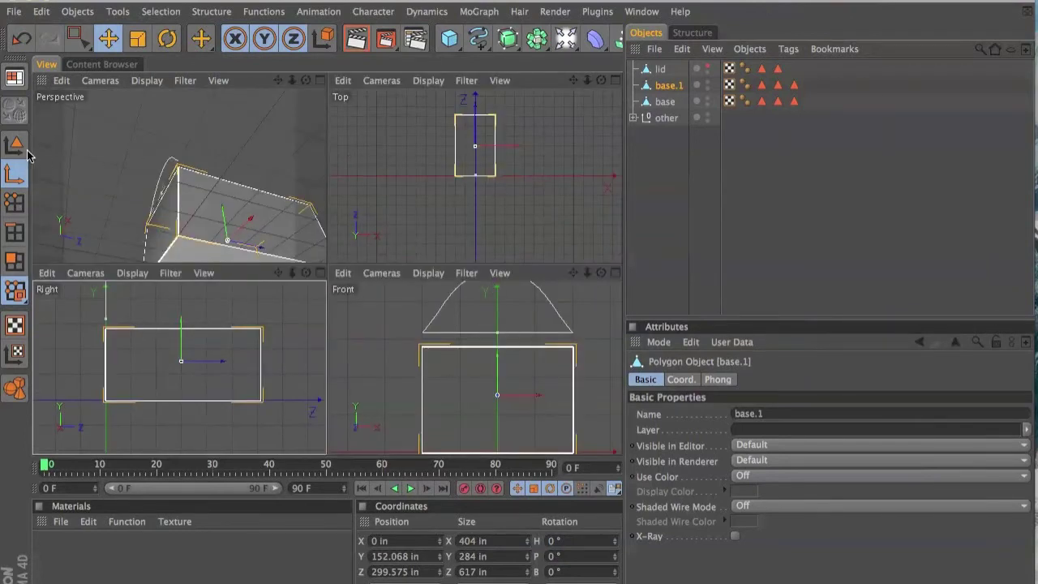
pyautogui.click(16, 149)
# - Scale base.1 down slightly and adjust its height inside base in the Front view
pyautogui.click(138, 39)
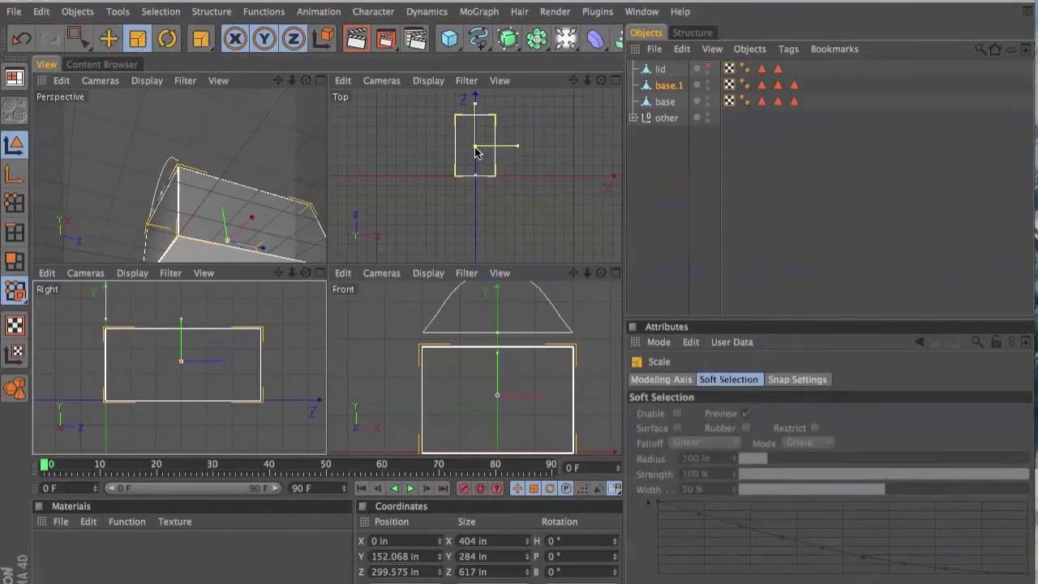
pyautogui.moveTo(228, 241); pyautogui.dragTo(225, 239)
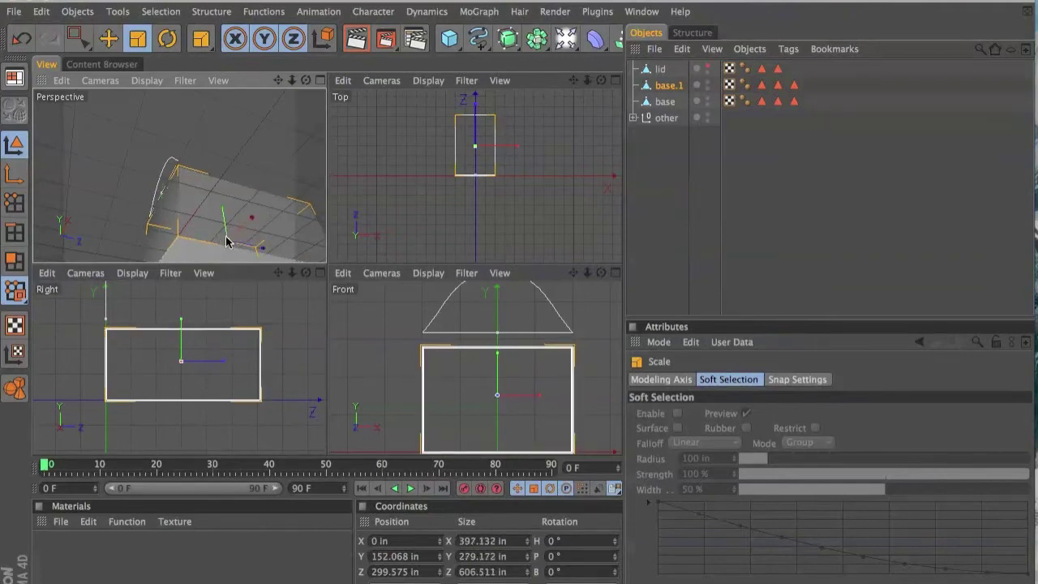
pyautogui.click(108, 39)
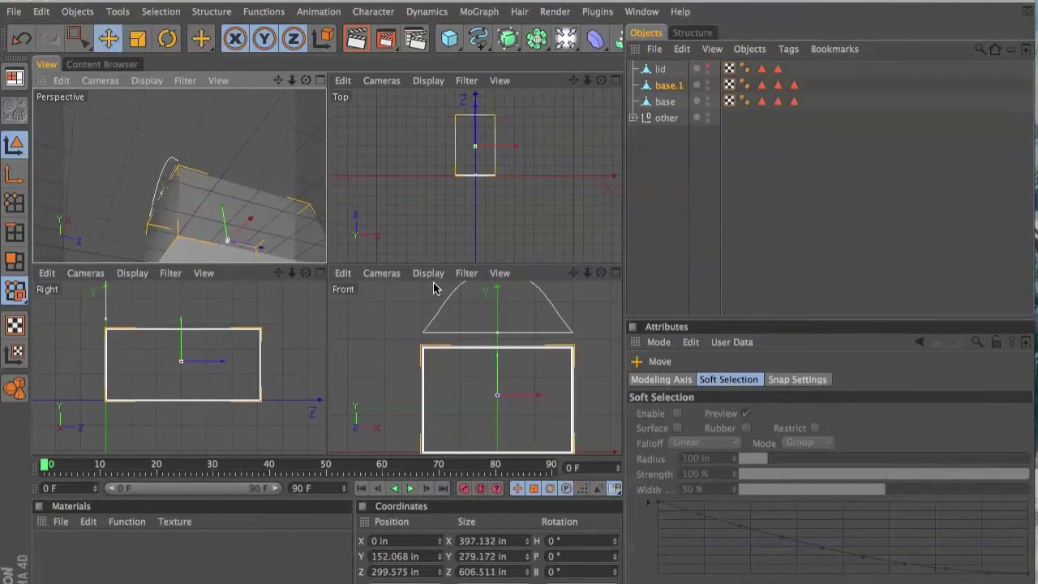
pyautogui.moveTo(496, 366); pyautogui.dragTo(495, 362)
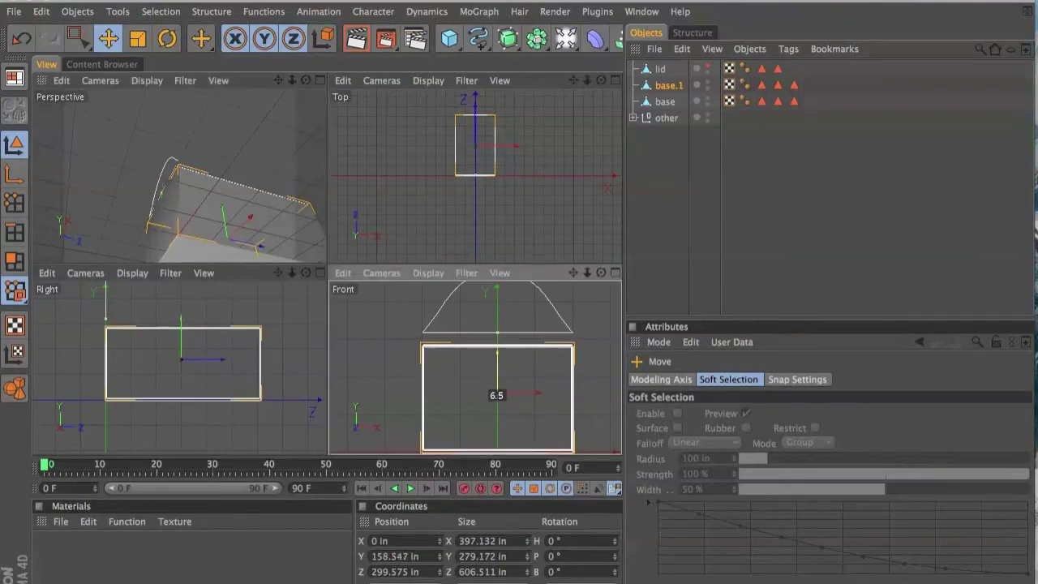
pyautogui.middleClick(560, 397)
pyautogui.scroll(1, 446, 322)
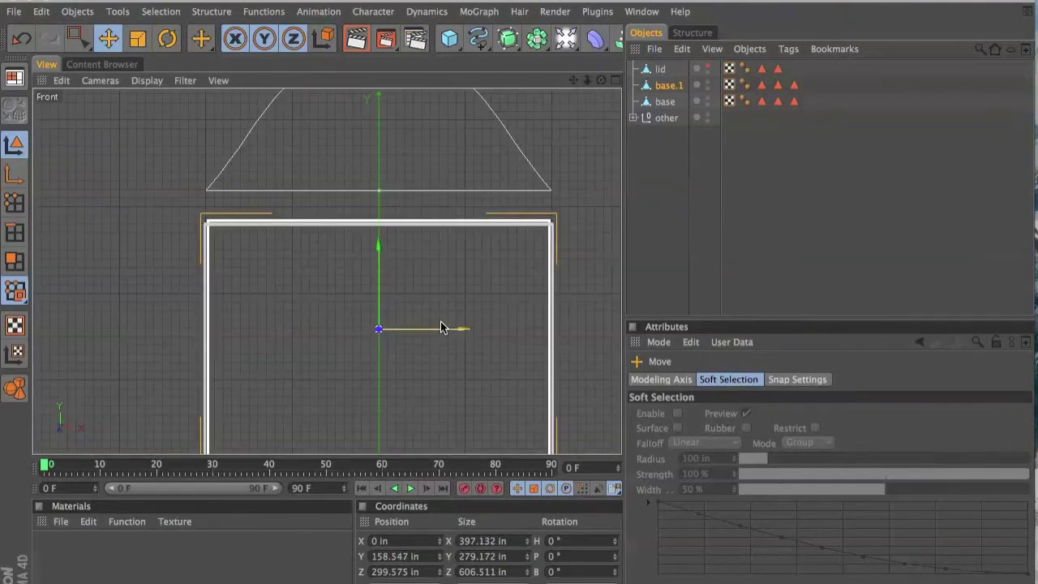
pyautogui.moveTo(572, 82); pyautogui.dragTo(565, 6)
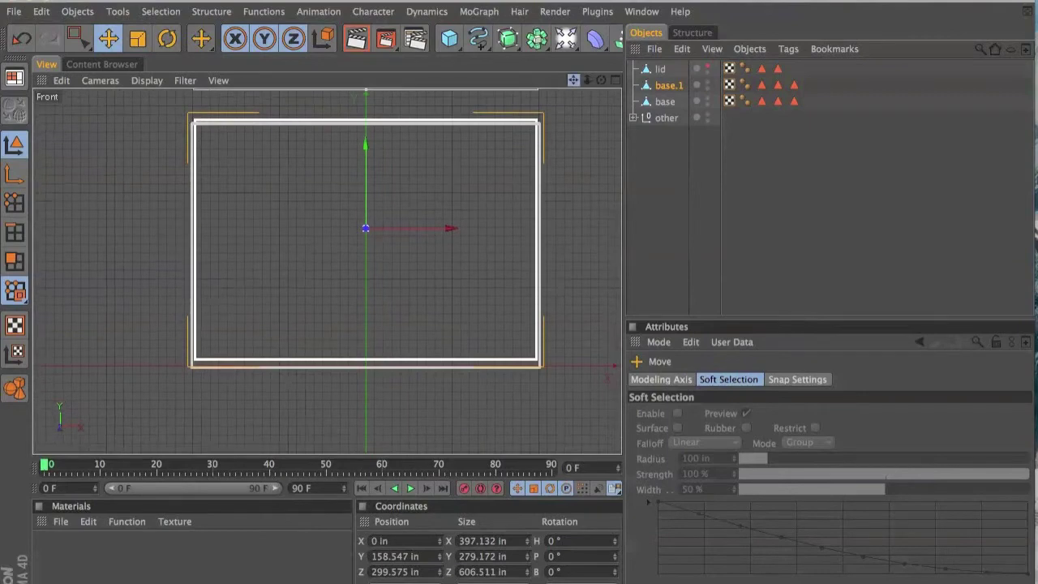
pyautogui.moveTo(370, 212); pyautogui.dragTo(372, 254)
# - Narrow base.1 along X and shorten it along Z, to about 390.6 × 603.5 in
pyautogui.click(140, 41)
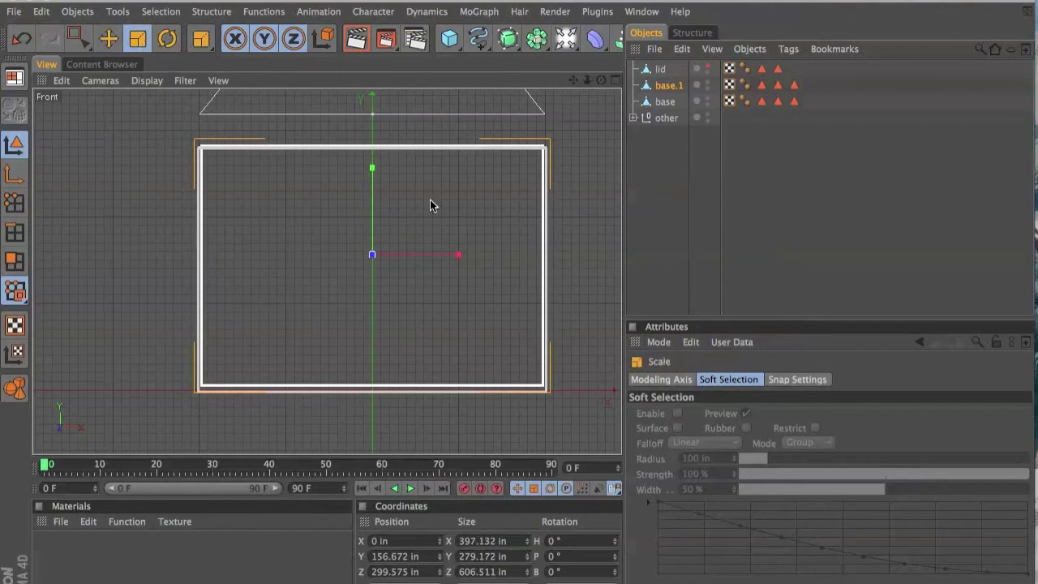
pyautogui.moveTo(458, 253); pyautogui.dragTo(458, 252)
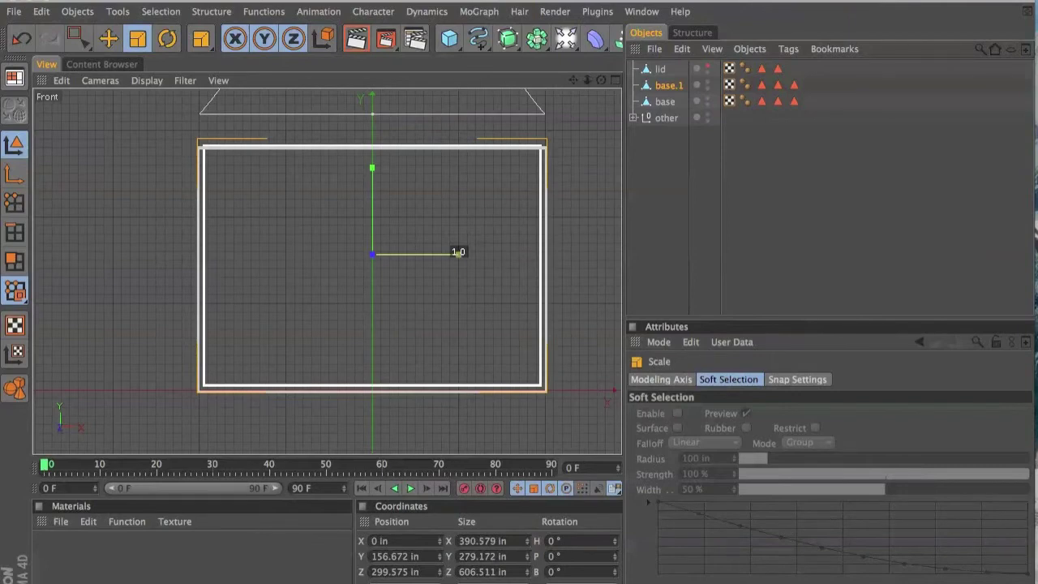
pyautogui.middleClick(513, 281)
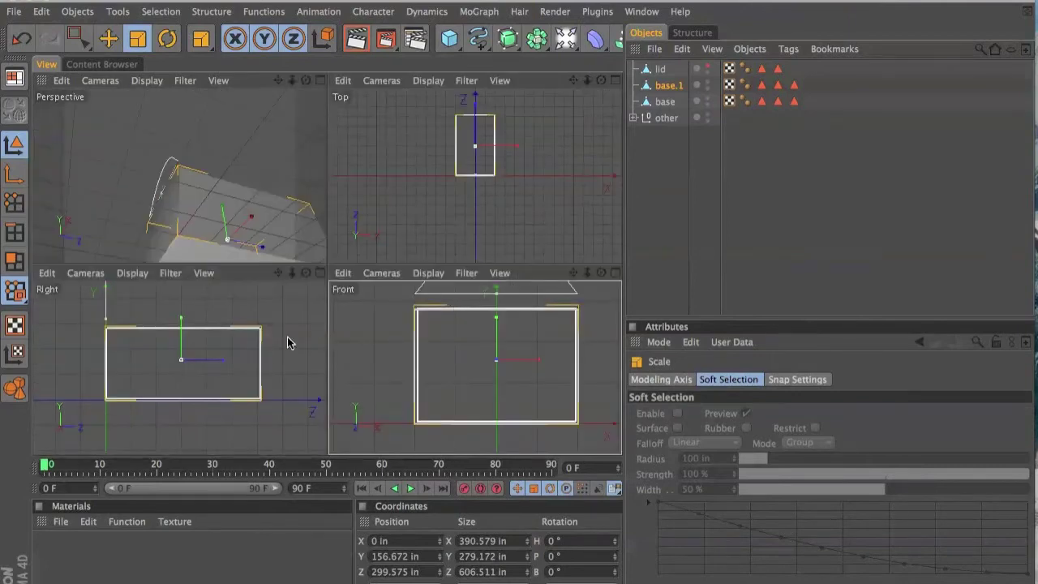
pyautogui.middleClick(290, 359)
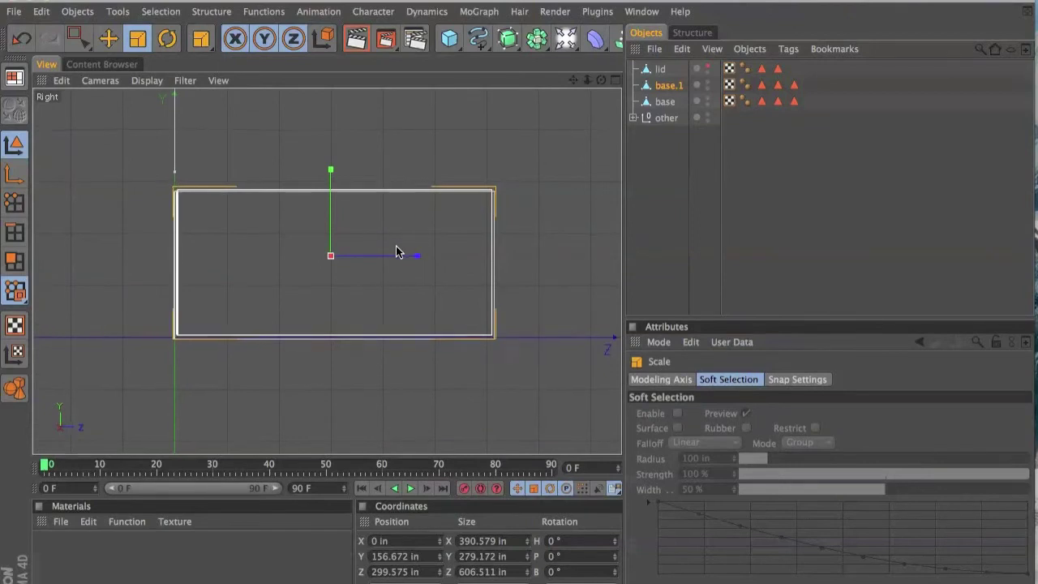
pyautogui.scroll(2, 398, 252)
pyautogui.moveTo(420, 252); pyautogui.dragTo(417, 253)
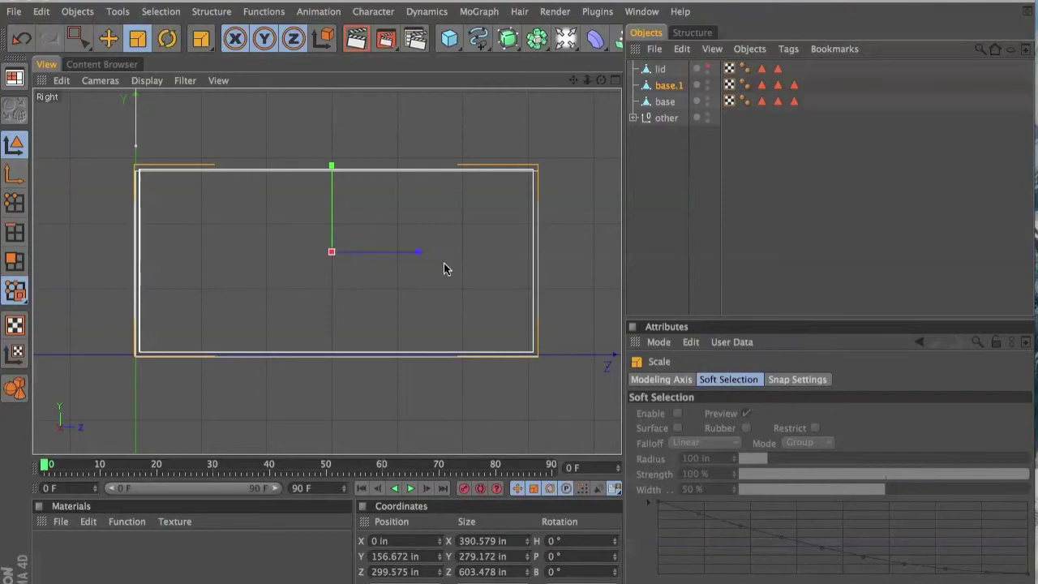
pyautogui.middleClick(486, 273)
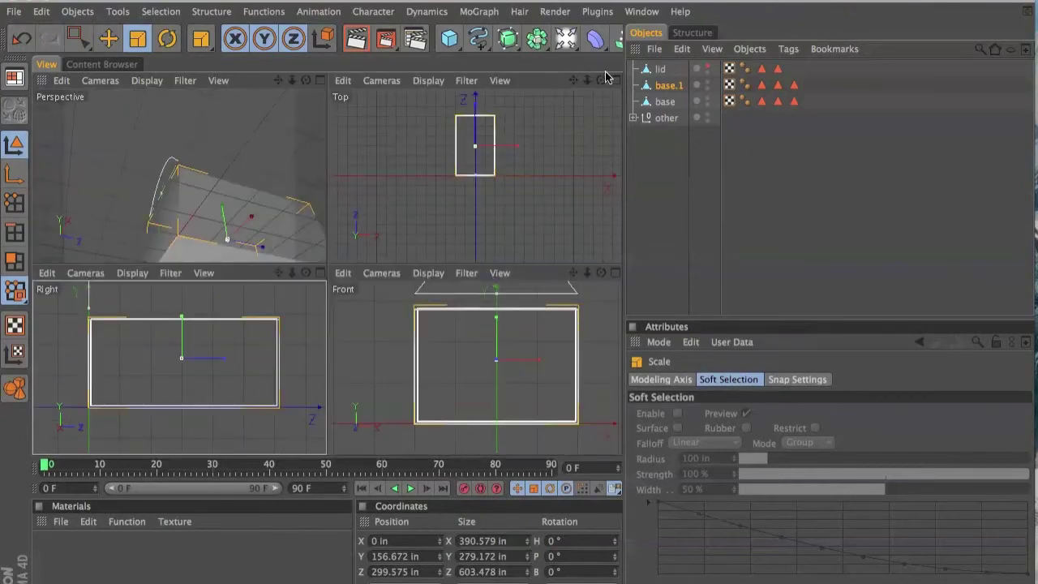
pyautogui.moveTo(536, 39); pyautogui.dragTo(678, 65)
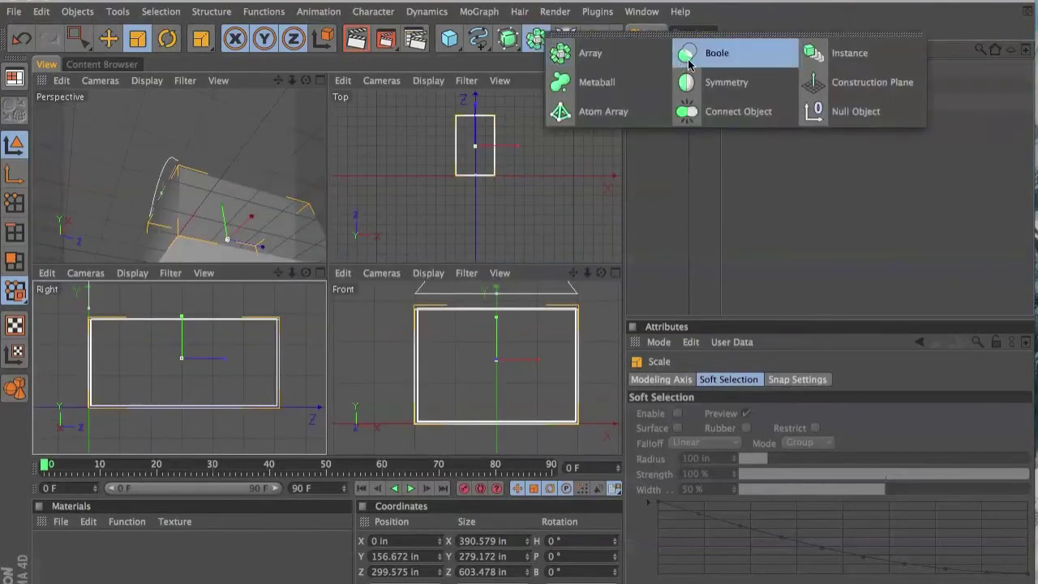
# - Add a new Boole and place base and base.1 under it
pyautogui.click(688, 65)
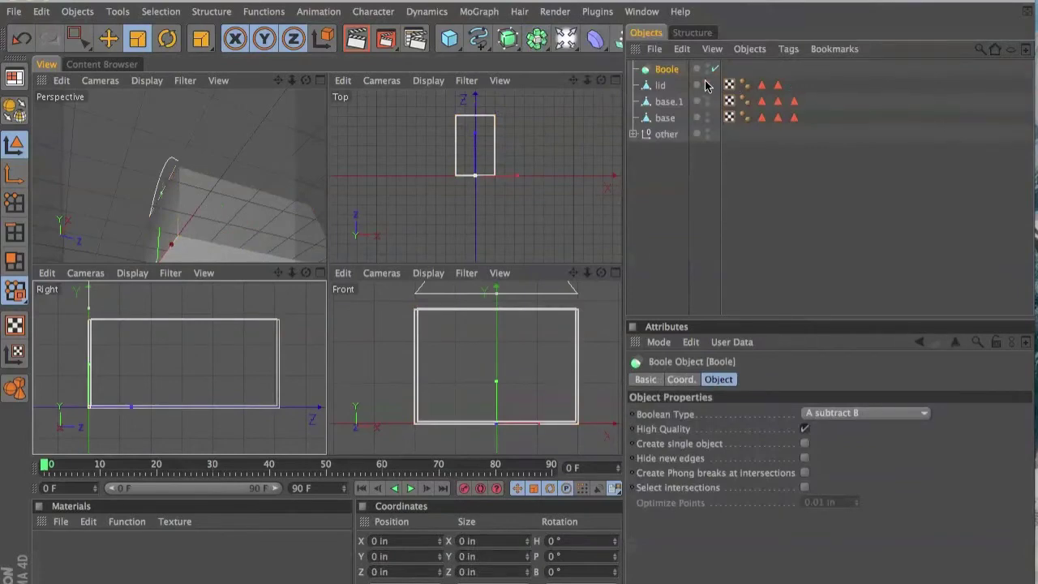
pyautogui.moveTo(660, 85); pyautogui.dragTo(666, 126)
pyautogui.moveTo(829, 81)
pyautogui.mouseDown()
pyautogui.moveTo(672, 103)
pyautogui.moveTo(668, 72)
pyautogui.mouseUp()
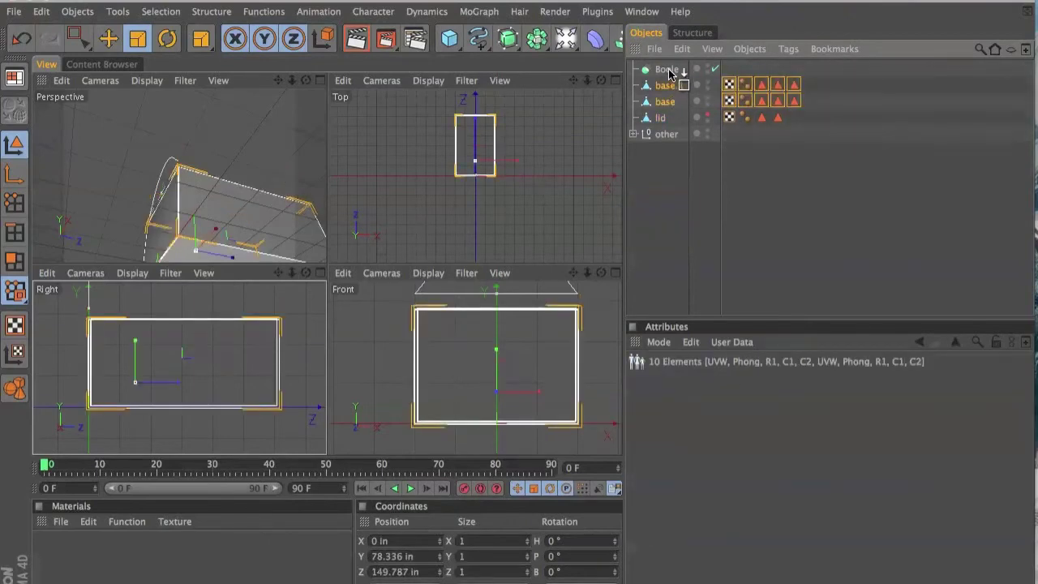
# - Enable single object, hidden new edges and Phong breaks, with base ordered above base.1
pyautogui.click(668, 71)
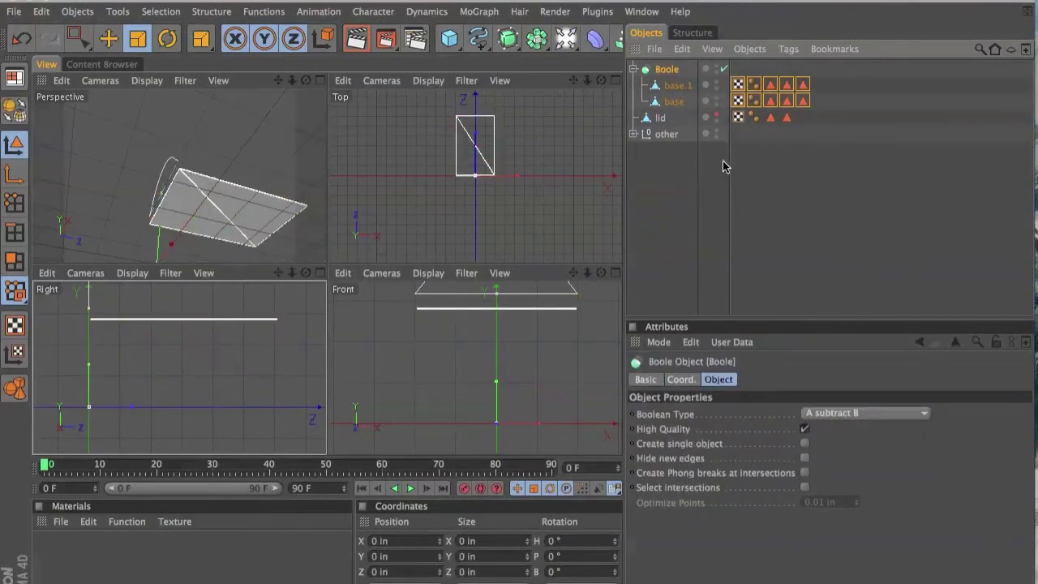
pyautogui.click(805, 444)
pyautogui.click(804, 459)
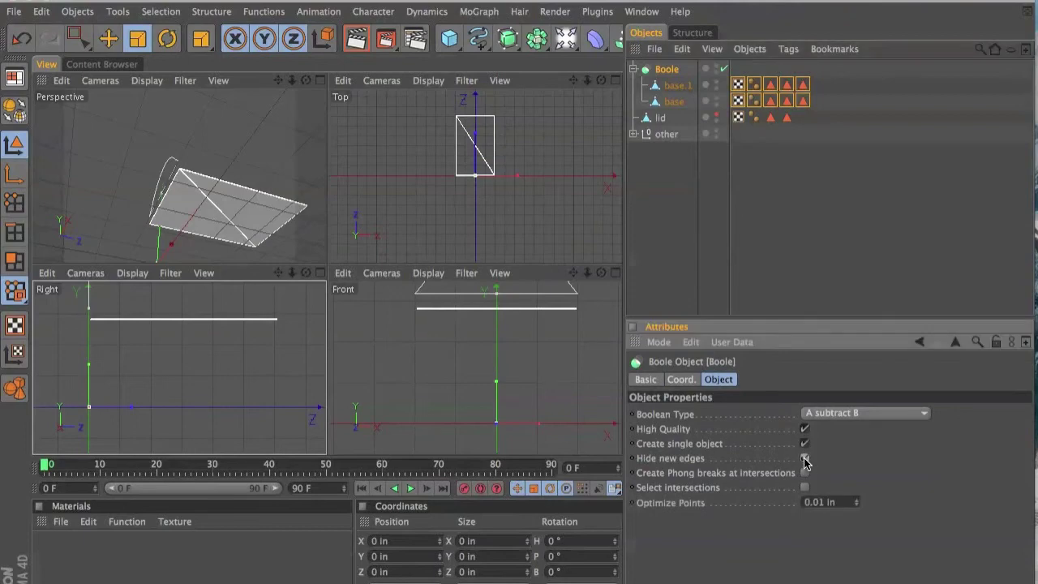
pyautogui.click(806, 474)
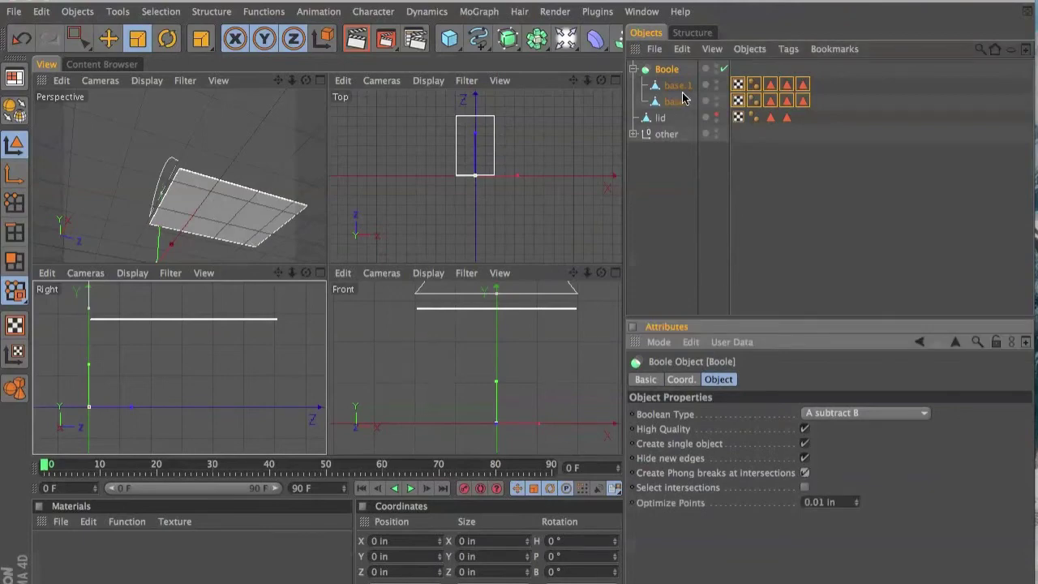
pyautogui.moveTo(682, 104); pyautogui.dragTo(673, 74)
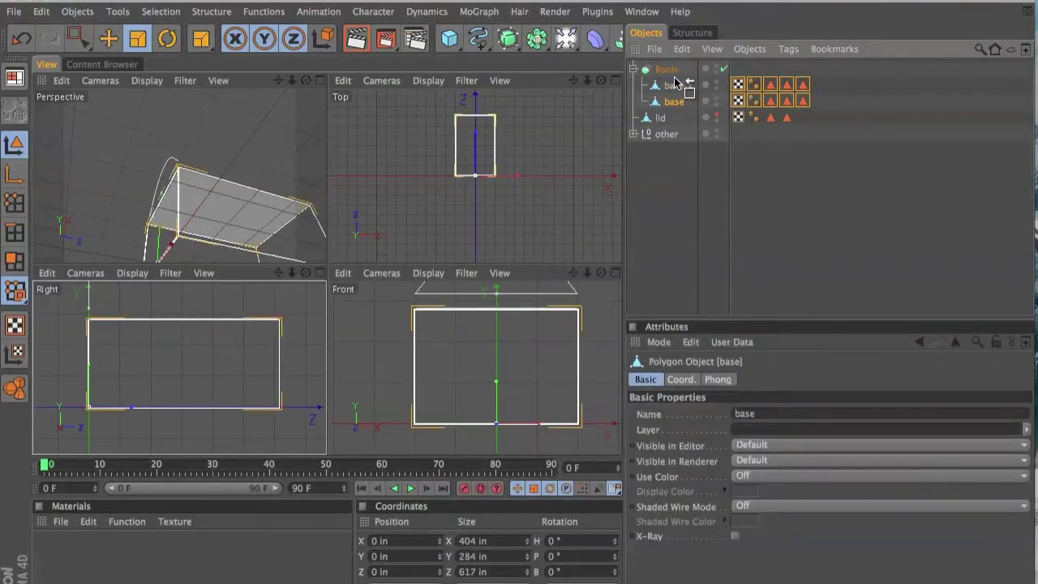
pyautogui.click(674, 73)
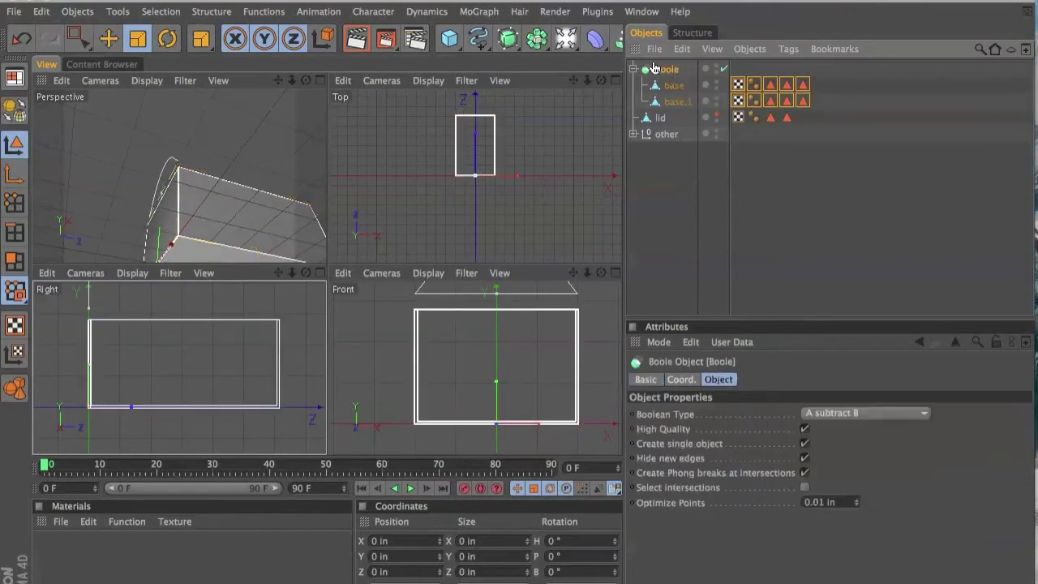
pyautogui.click(601, 82)
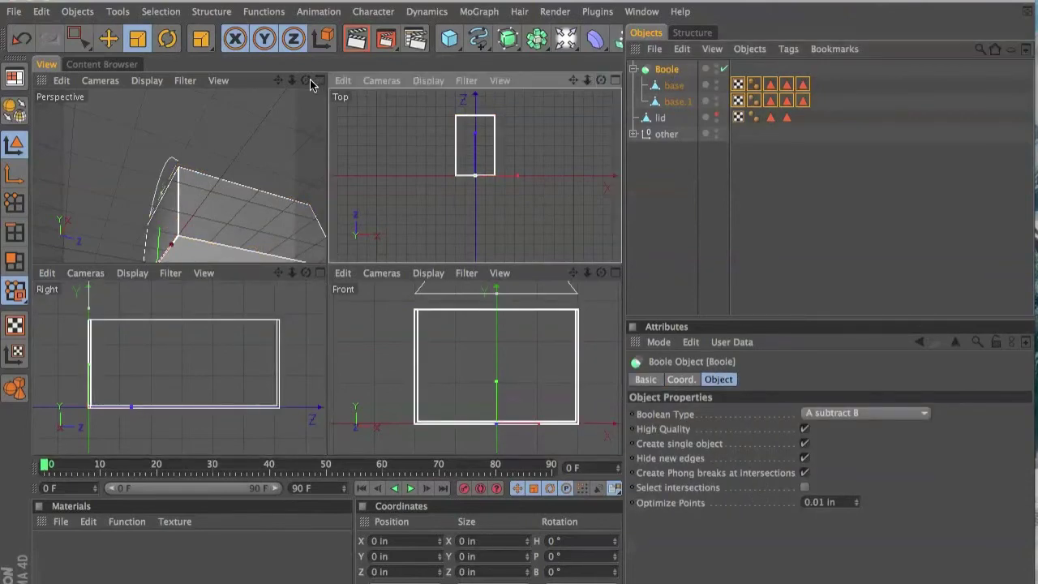
pyautogui.moveTo(309, 82); pyautogui.dragTo(307, 84)
pyautogui.middleClick(227, 169)
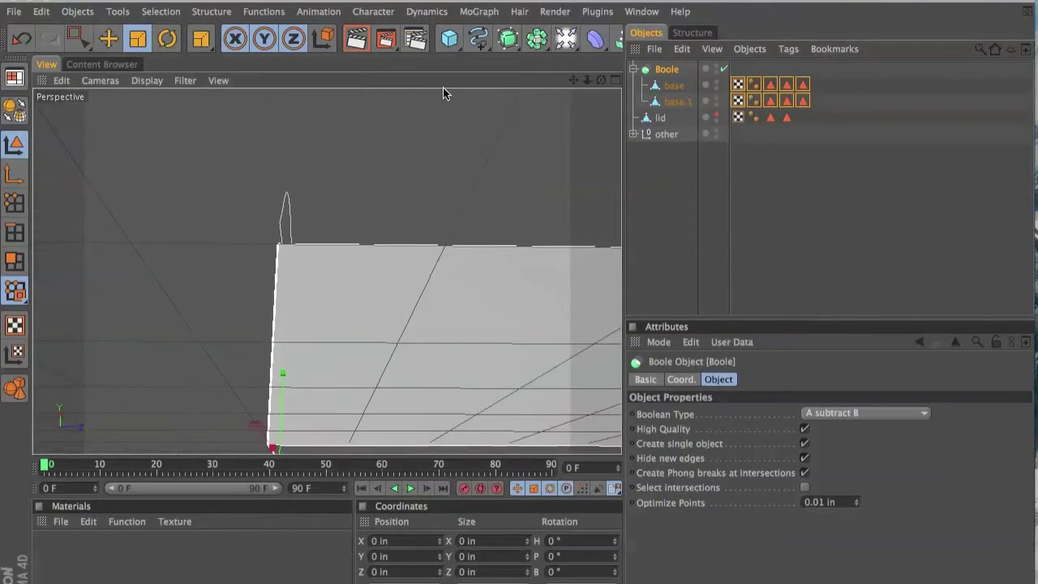
# - Collapse the Boole and make it an editable polygon object, then Optimize its mesh
pyautogui.moveTo(601, 79); pyautogui.dragTo(584, 174)
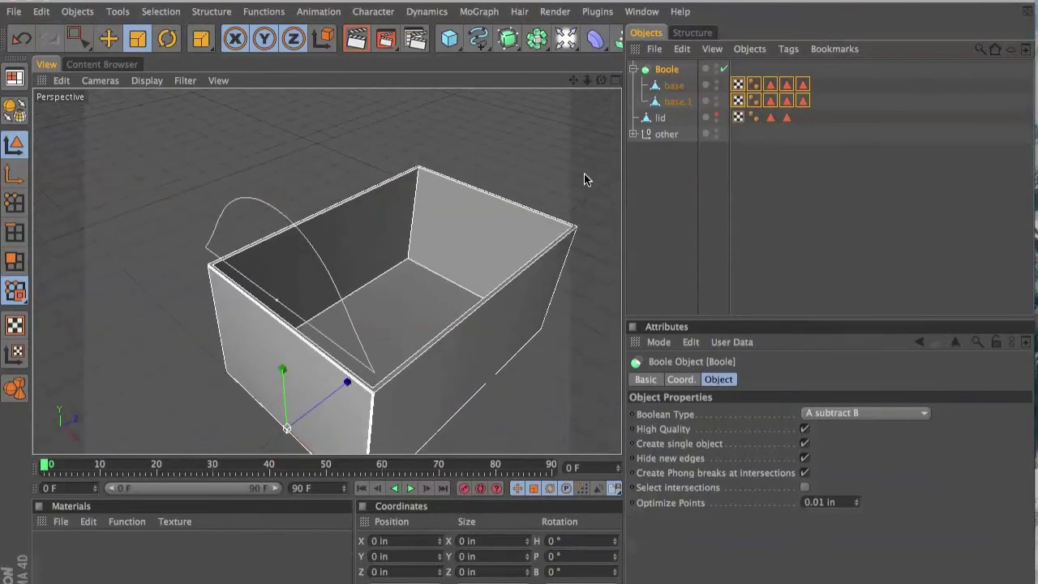
pyautogui.click(633, 70)
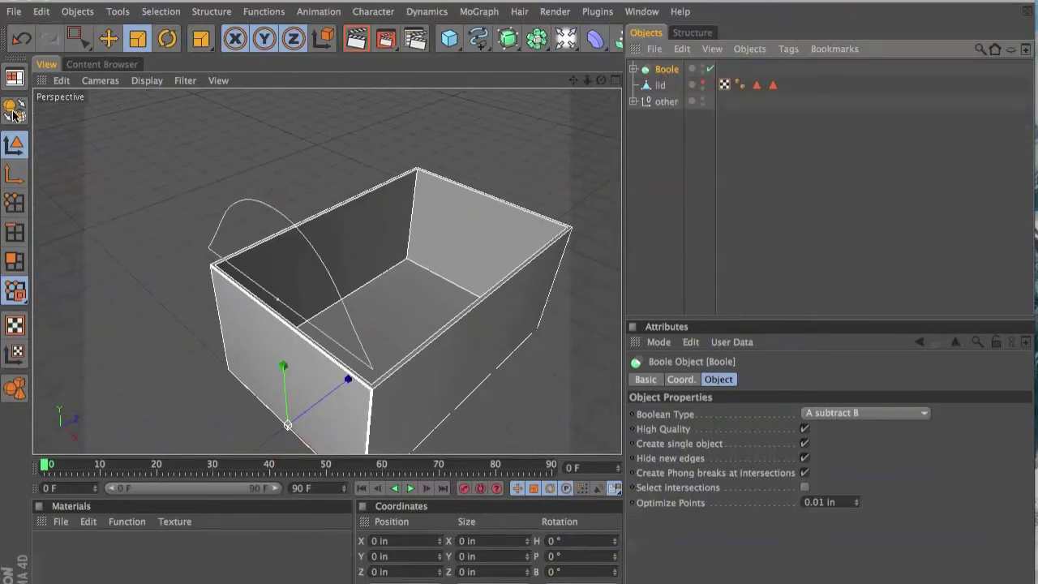
pyautogui.click(14, 77)
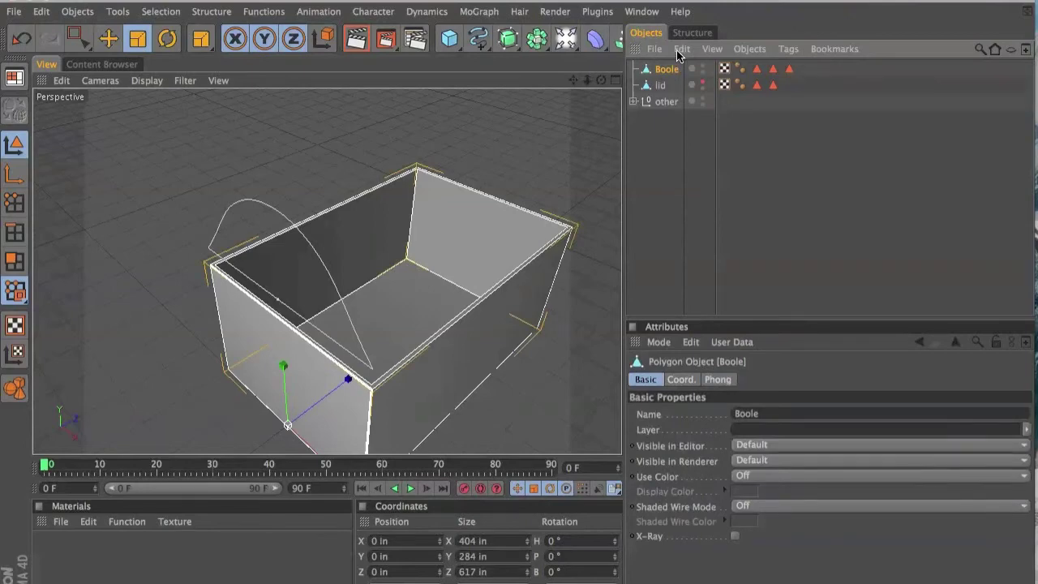
pyautogui.click(262, 11)
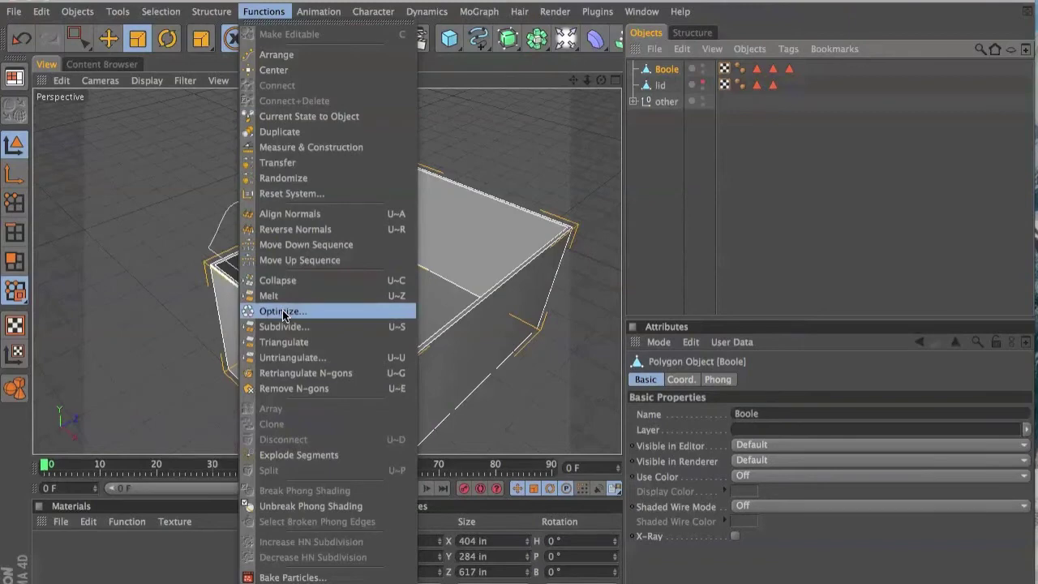
pyautogui.click(283, 311)
pyautogui.click(313, 352)
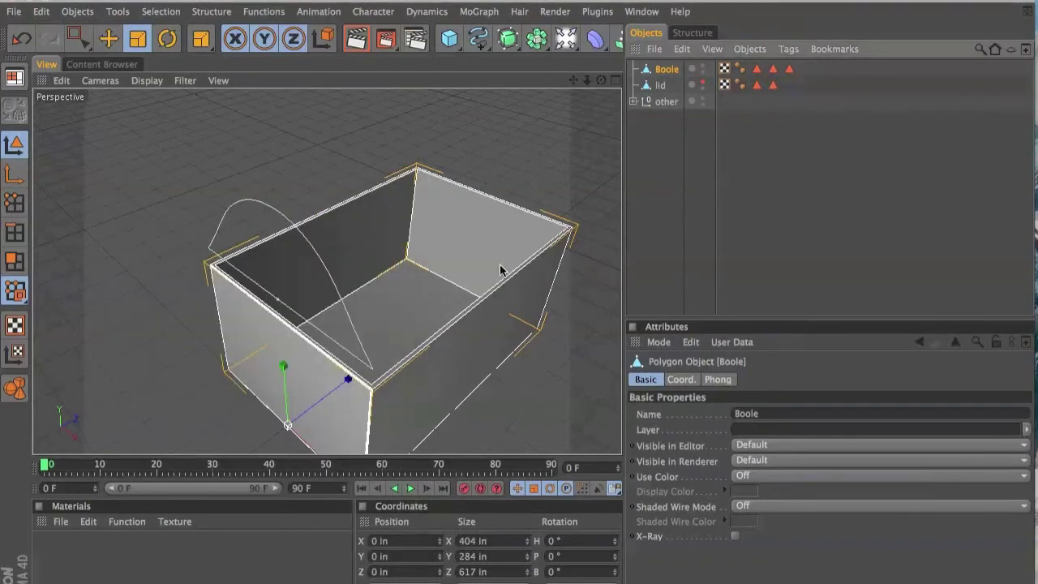
# - Turn on the lid's visibility so the domed lid shows on top of the base
pyautogui.moveTo(601, 80); pyautogui.dragTo(587, 80)
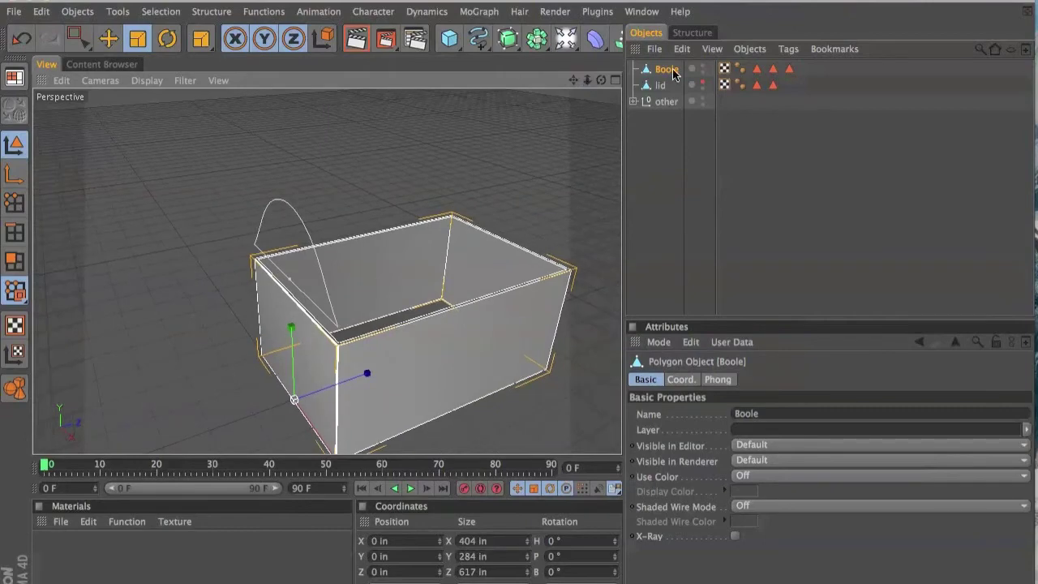
pyautogui.click(703, 82)
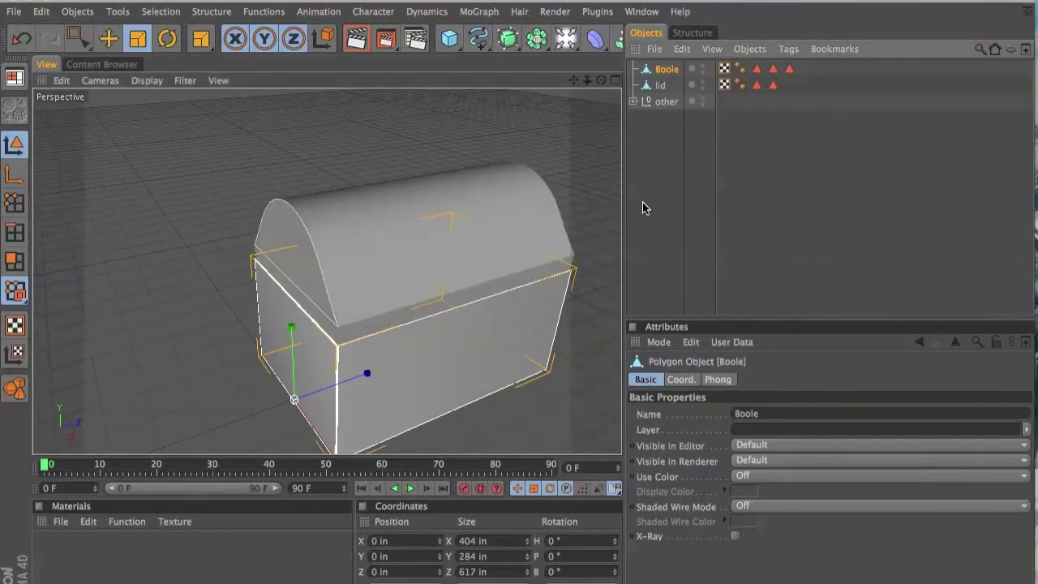
pyautogui.moveTo(601, 80); pyautogui.dragTo(598, 85)
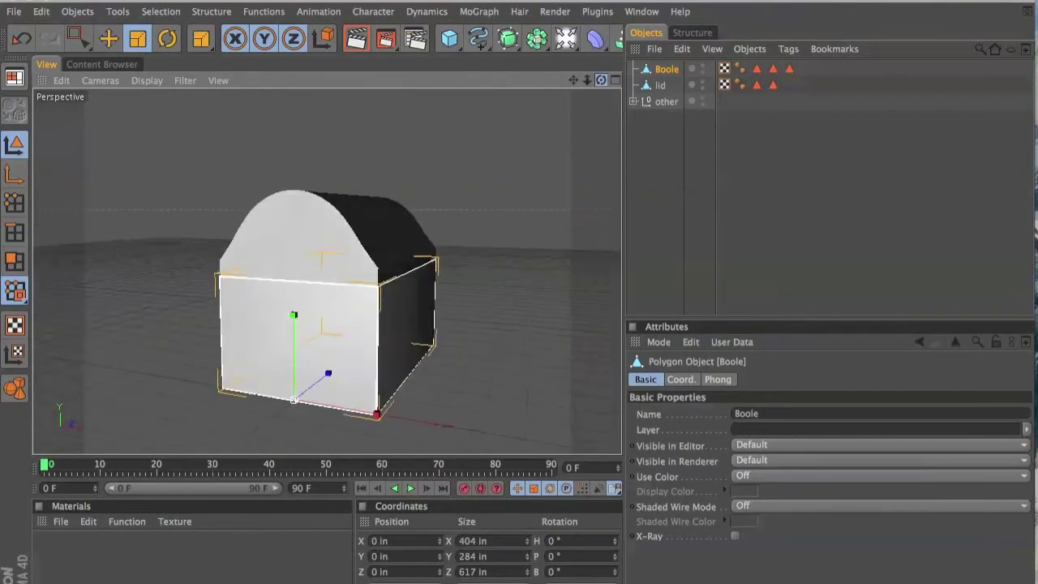
pyautogui.click(657, 138)
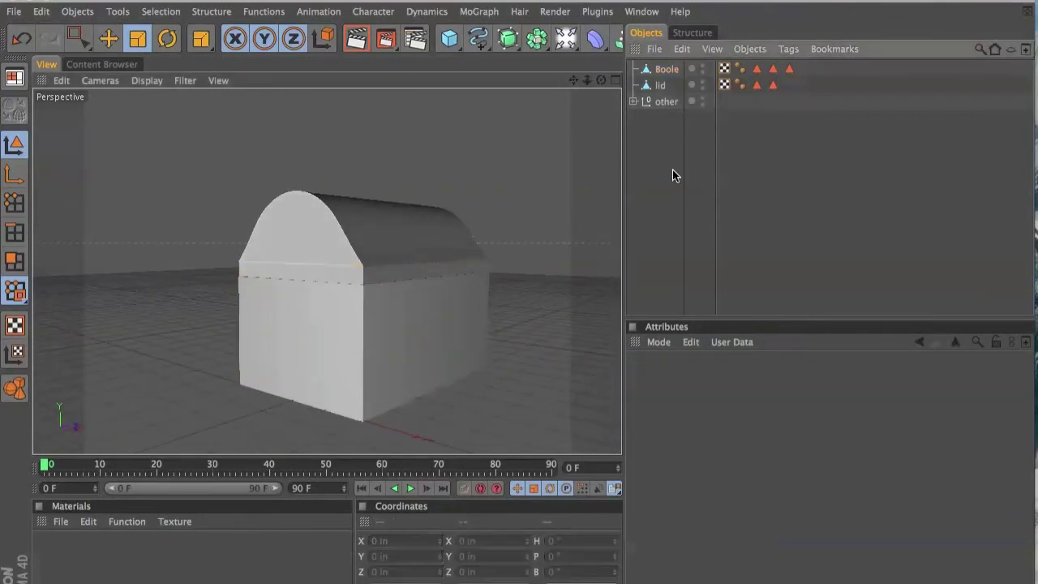
# - Copy the keyway spline out of the 'other' group to the top level of the scene
pyautogui.click(662, 100)
pyautogui.click(633, 102)
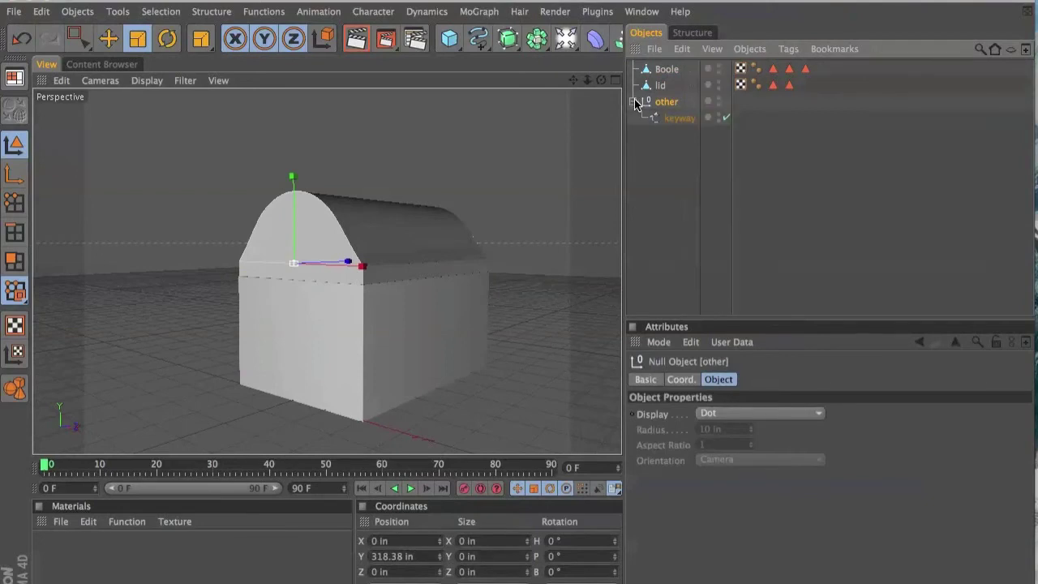
pyautogui.click(672, 119)
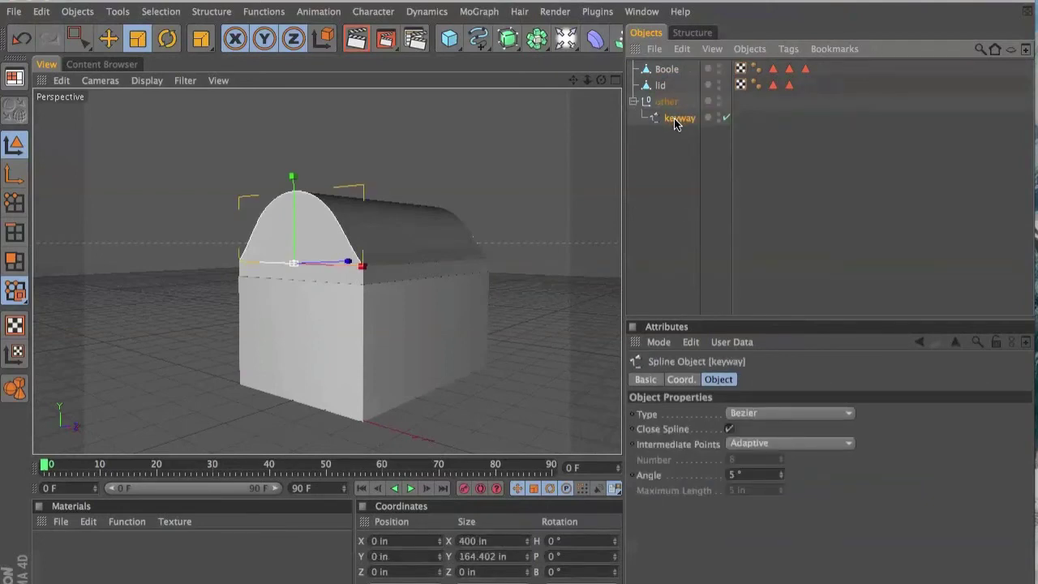
pyautogui.keyDown('ctrl'); pyautogui.moveTo(676, 122); pyautogui.dragTo(679, 139); pyautogui.keyUp('ctrl')
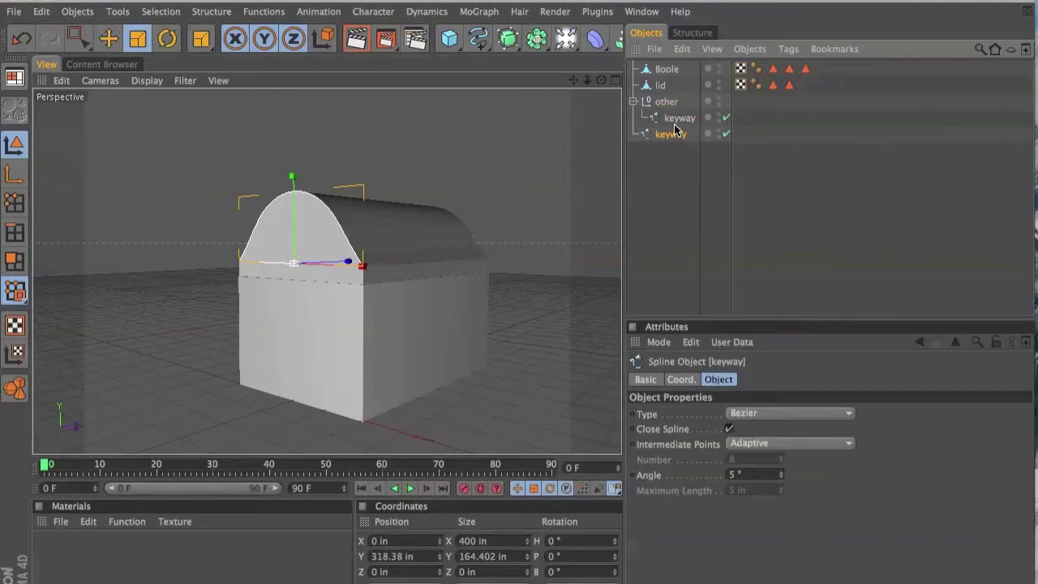
pyautogui.click(633, 101)
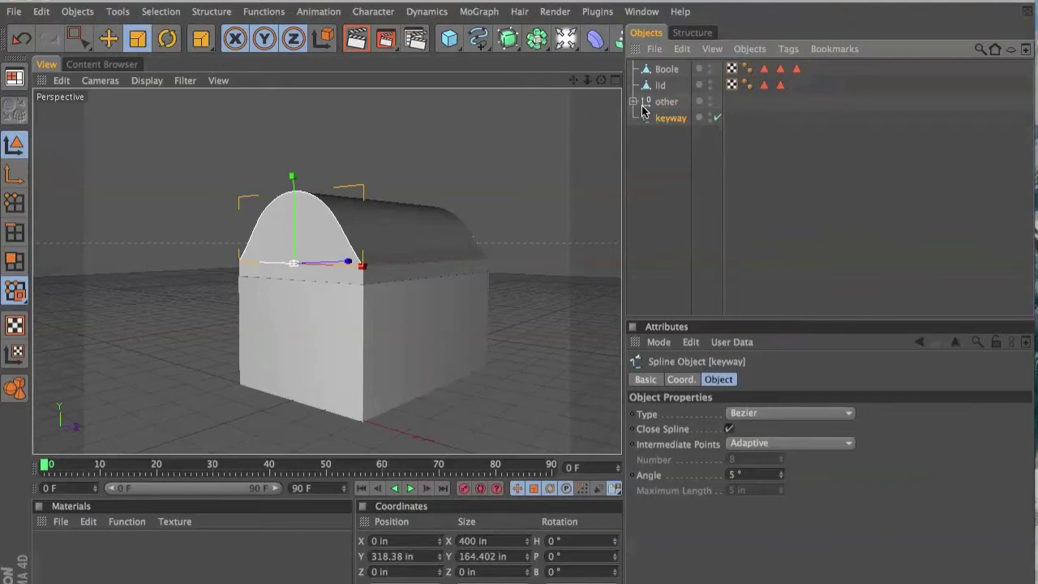
pyautogui.moveTo(670, 120)
pyautogui.mouseDown()
pyautogui.moveTo(670, 152)
pyautogui.moveTo(663, 129)
pyautogui.mouseUp()
# - Rename the copied spline to 'strap'
pyautogui.doubleClick(667, 118)
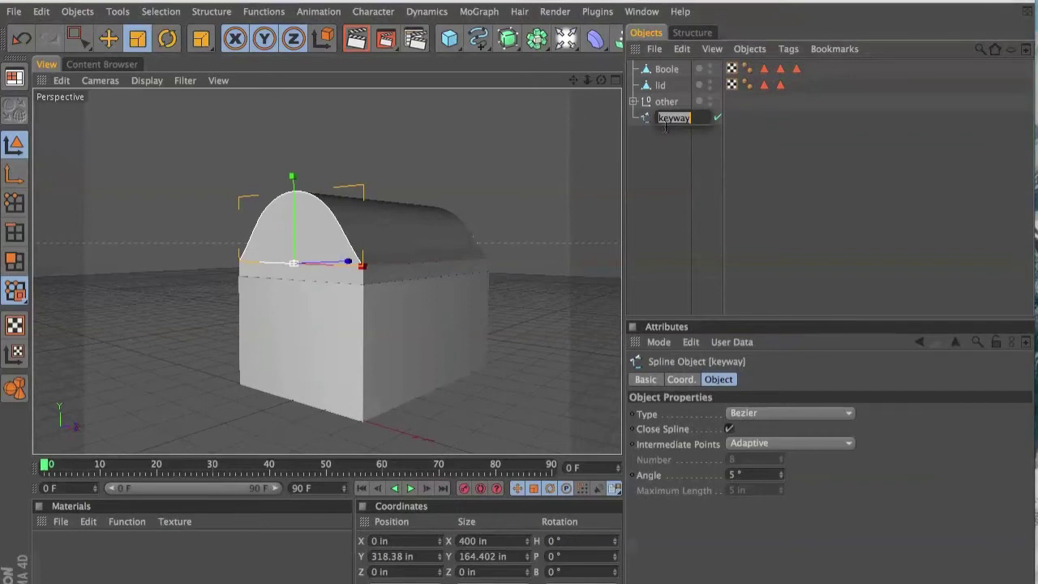
pyautogui.write('strap')
pyautogui.press('Return')
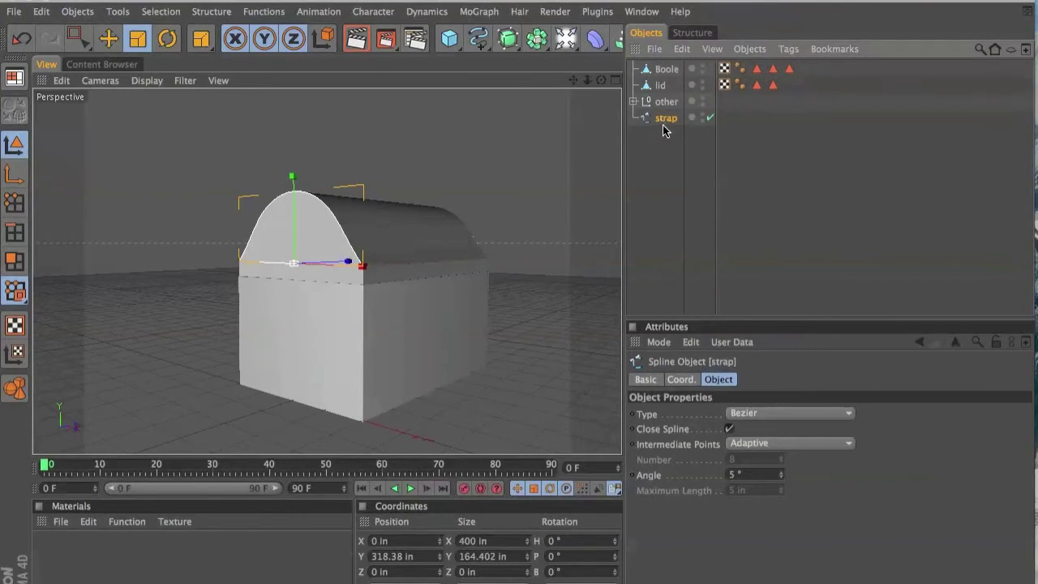
pyautogui.middleClick(512, 253)
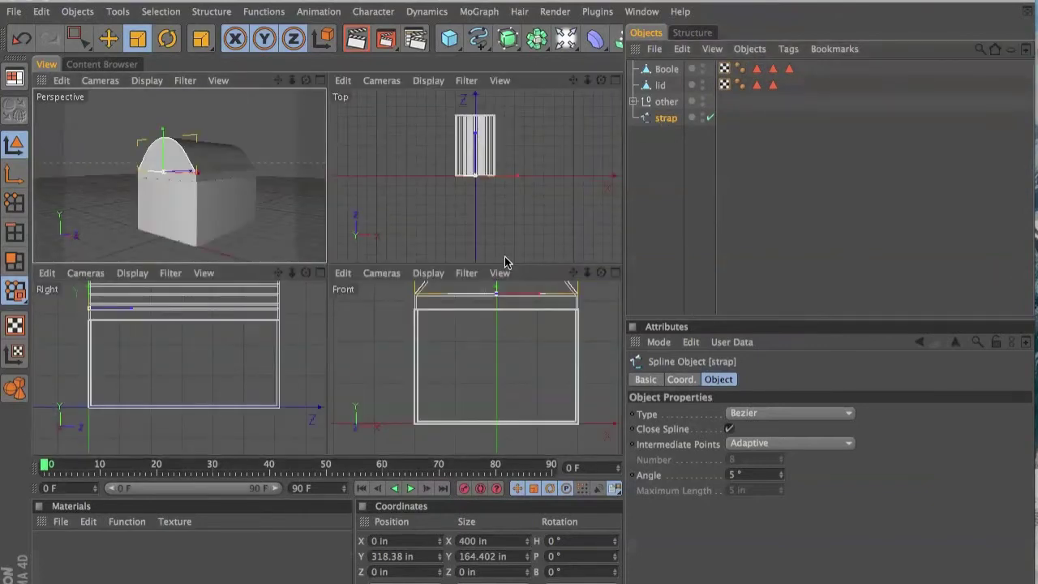
# - Put the strap spline inside a new Extrude NURBS extruding 45 in
pyautogui.middleClick(281, 186)
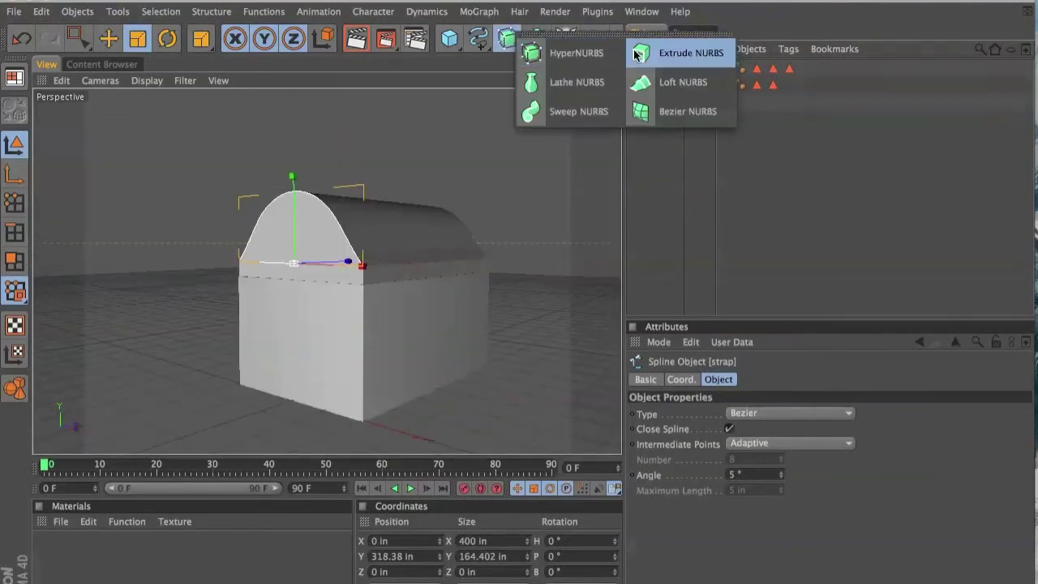
pyautogui.moveTo(504, 39); pyautogui.dragTo(714, 51)
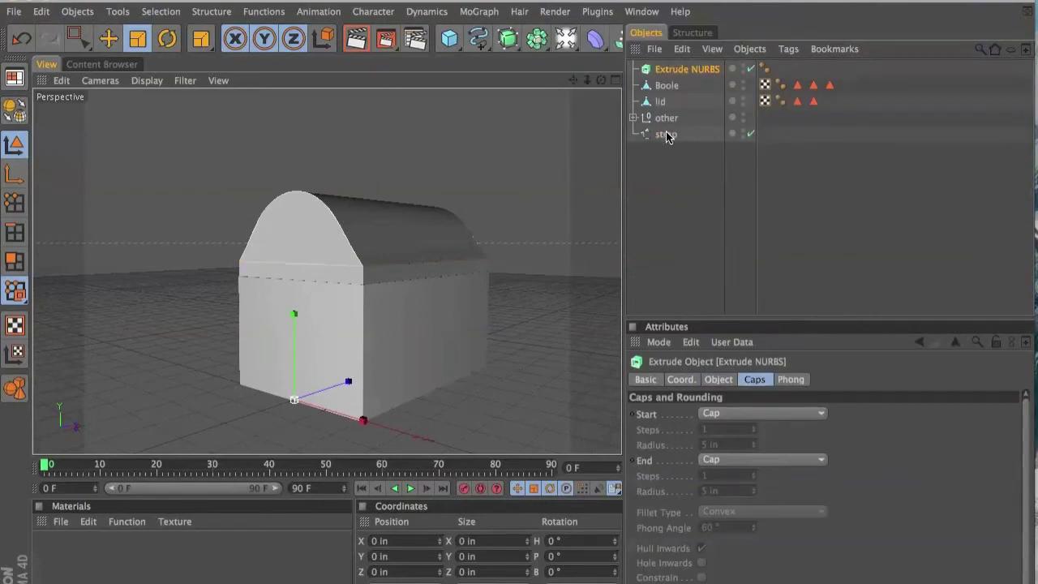
pyautogui.moveTo(666, 134); pyautogui.dragTo(670, 54)
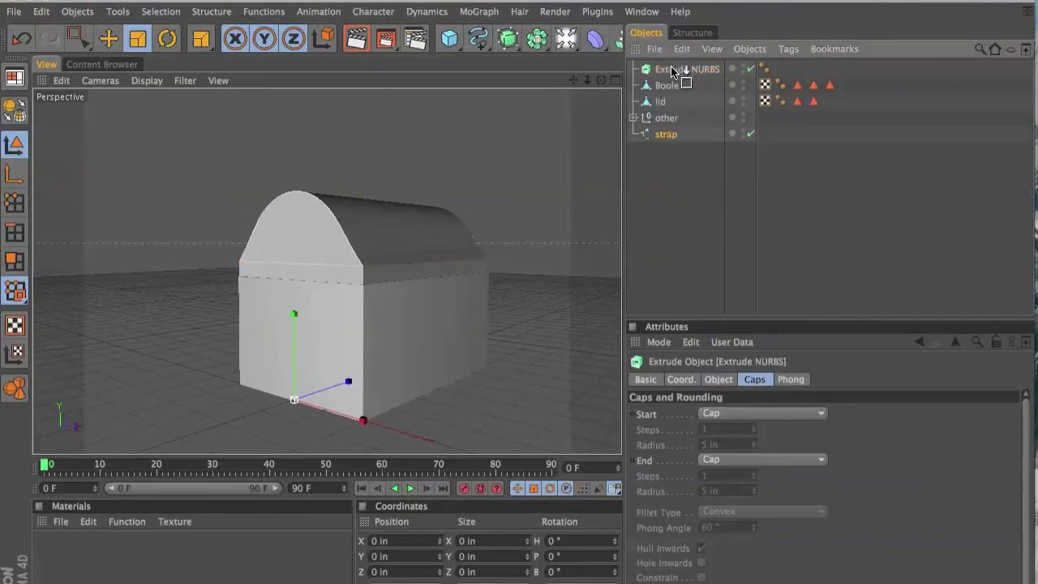
pyautogui.moveTo(670, 68); pyautogui.dragTo(673, 72)
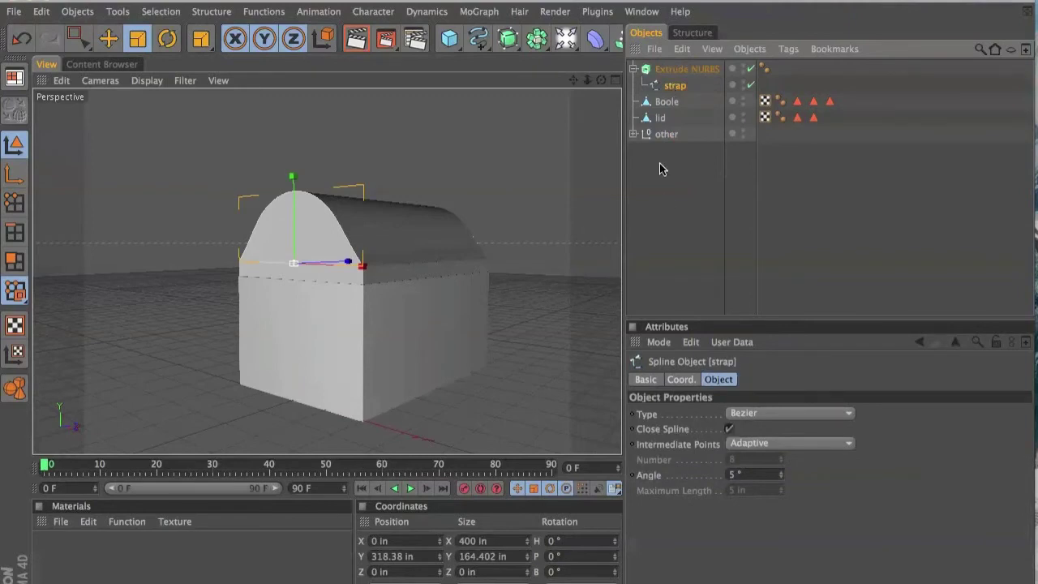
pyautogui.click(680, 70)
pyautogui.click(715, 380)
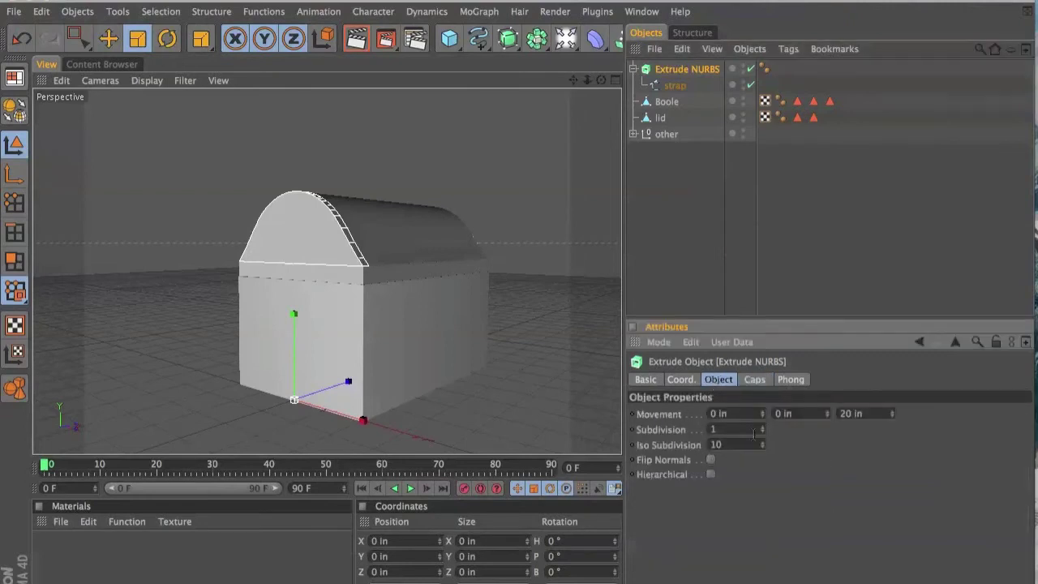
pyautogui.moveTo(892, 413); pyautogui.dragTo(891, 390)
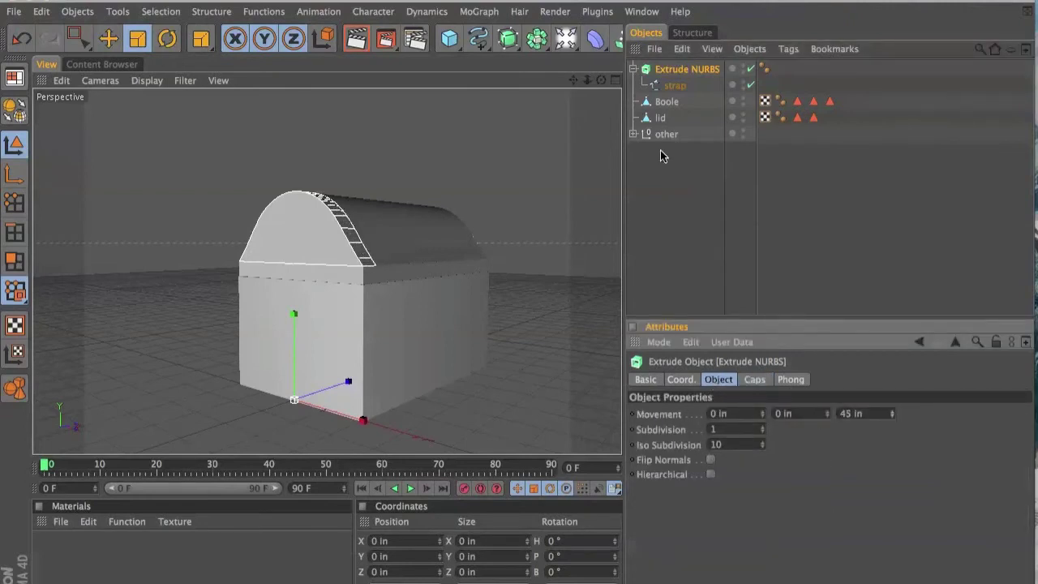
# - Uncheck Close Spline on the strap so the extrusion forms an open band
pyautogui.moveTo(600, 84); pyautogui.dragTo(567, 105)
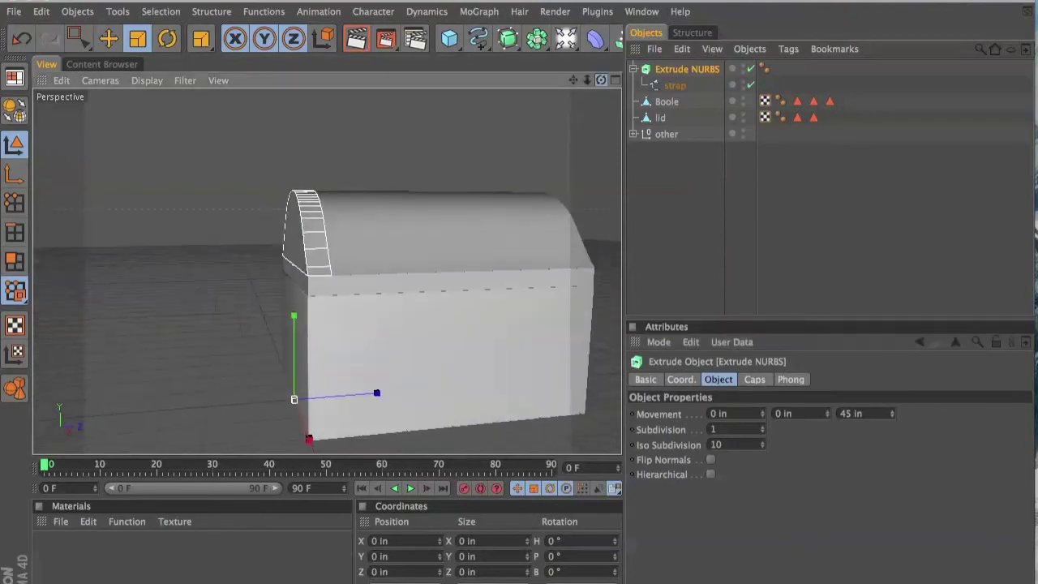
pyautogui.moveTo(568, 106); pyautogui.dragTo(617, 162)
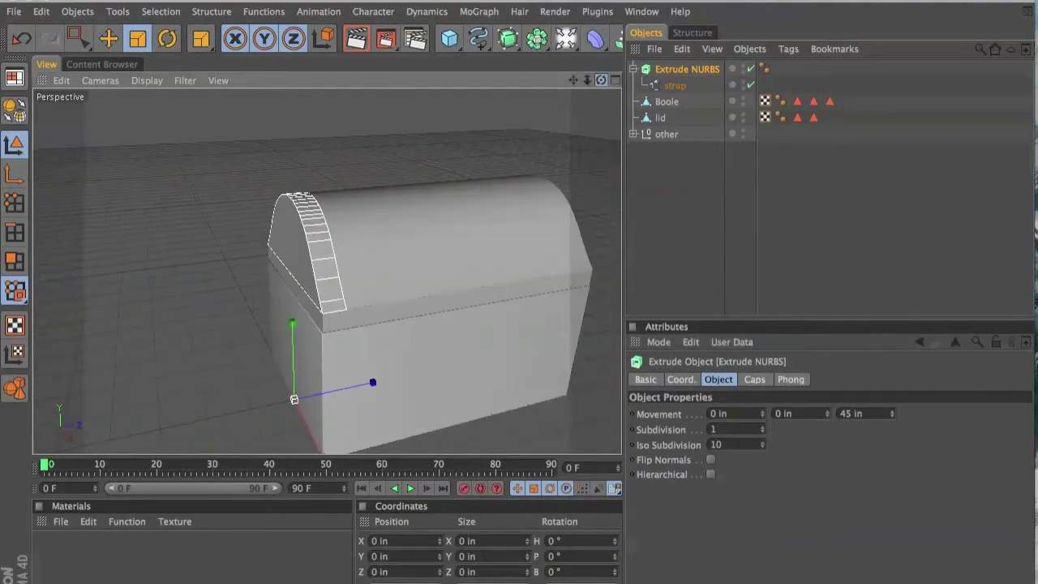
pyautogui.click(674, 86)
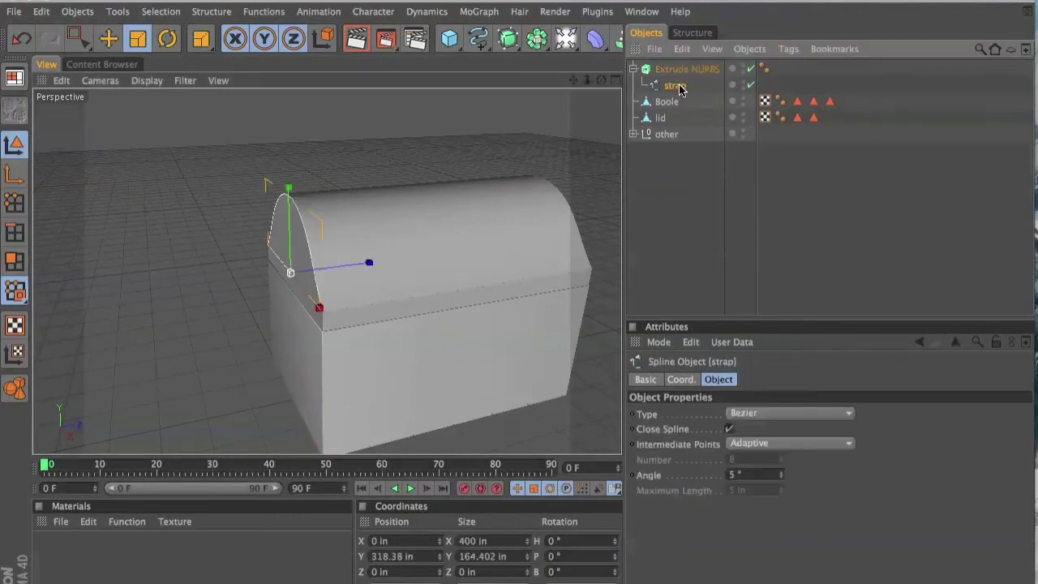
pyautogui.click(730, 429)
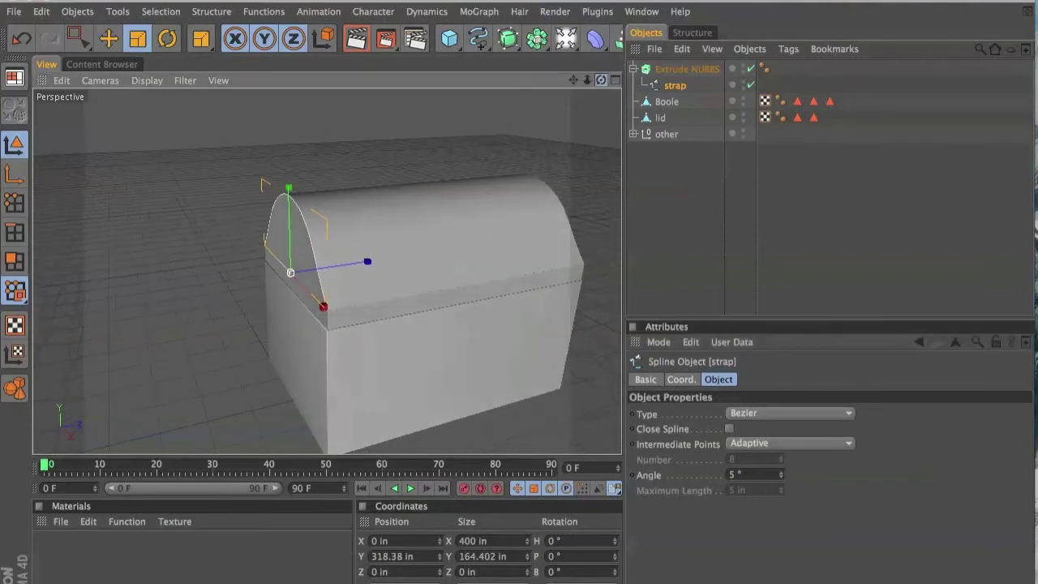
pyautogui.moveTo(604, 85); pyautogui.dragTo(568, 89)
pyautogui.click(695, 72)
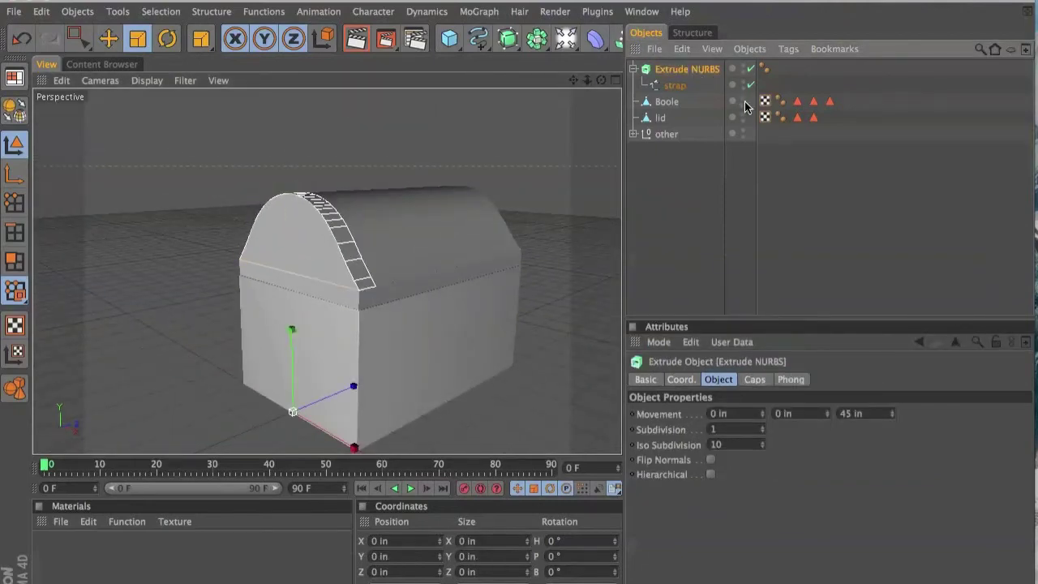
# - Rename Boole to 'base' and hide it in the viewport, leaving the lid and strap visible
pyautogui.click(668, 103)
pyautogui.doubleClick(669, 104)
pyautogui.write('base')
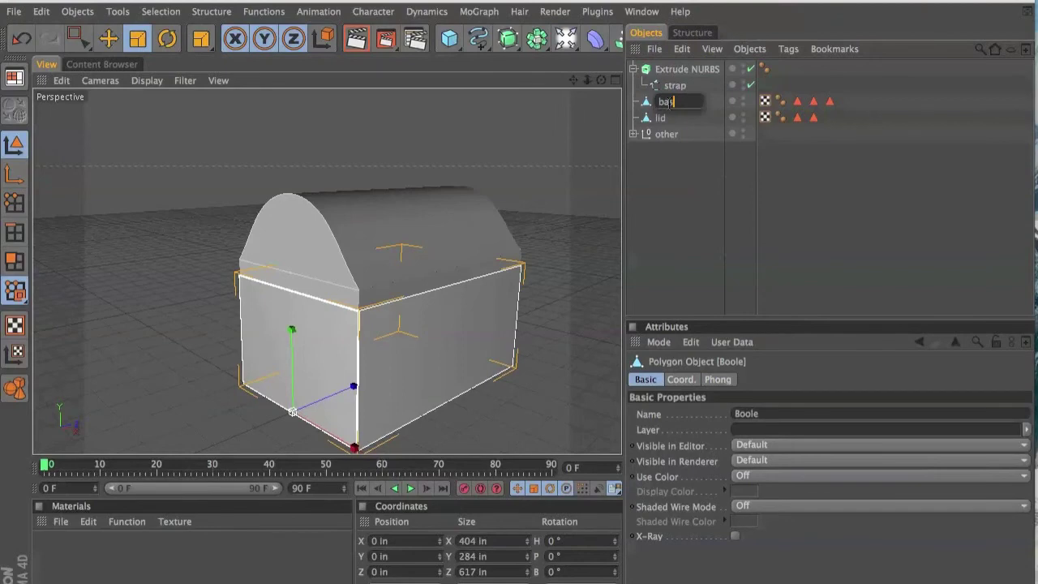
pyautogui.press('Return')
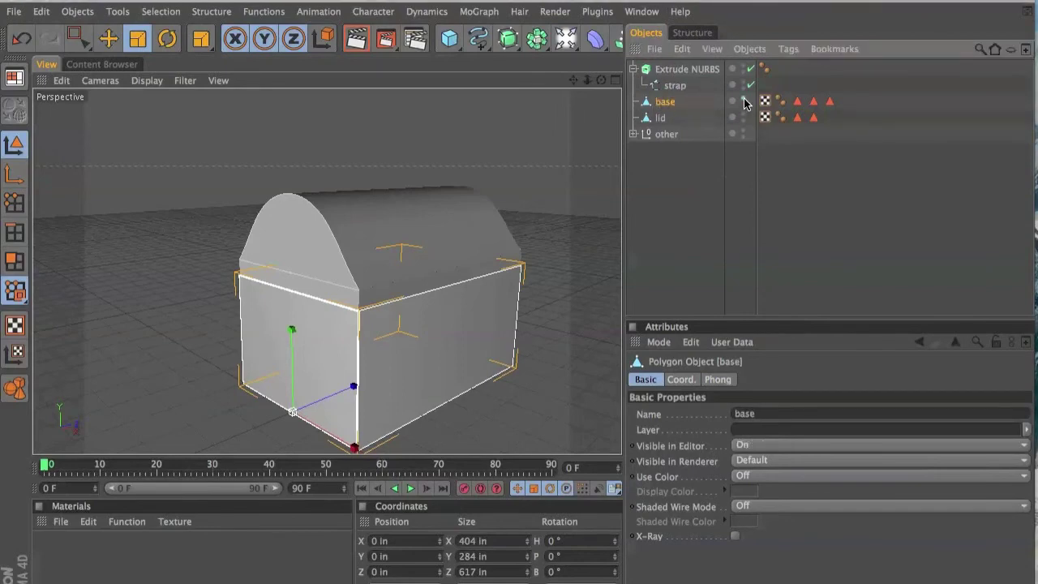
pyautogui.doubleClick(744, 99)
pyautogui.moveTo(601, 83); pyautogui.dragTo(683, 79)
pyautogui.click(682, 71)
pyautogui.moveTo(601, 79)
pyautogui.mouseDown()
pyautogui.moveTo(649, 90)
pyautogui.moveTo(568, 81)
pyautogui.moveTo(658, 94)
pyautogui.mouseUp()
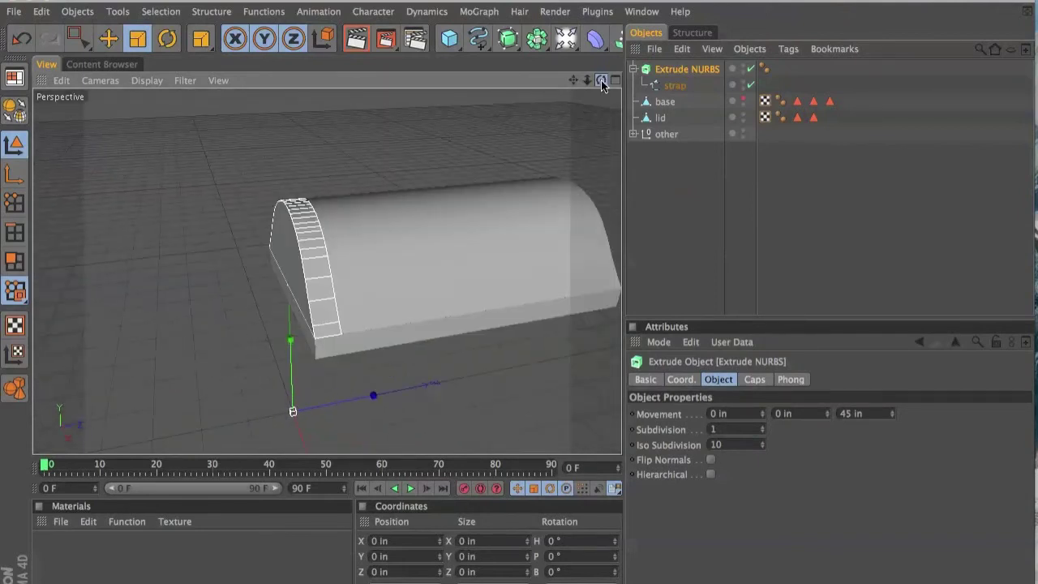
# - Duplicate the strap Extrude NURBS with Copy and Paste in the Object Manager
pyautogui.click(633, 70)
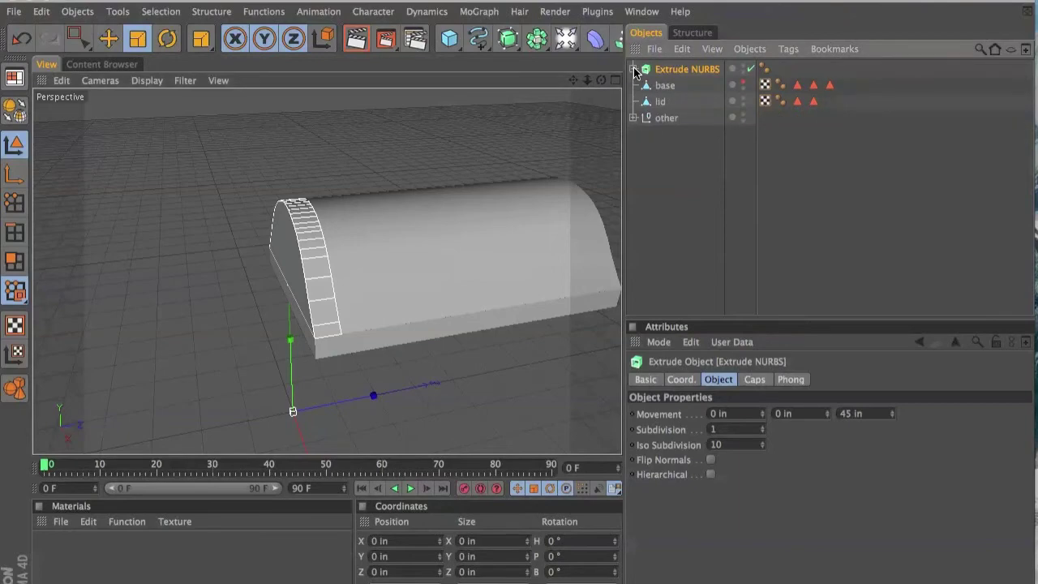
pyautogui.click(683, 50)
pyautogui.click(696, 123)
pyautogui.click(680, 49)
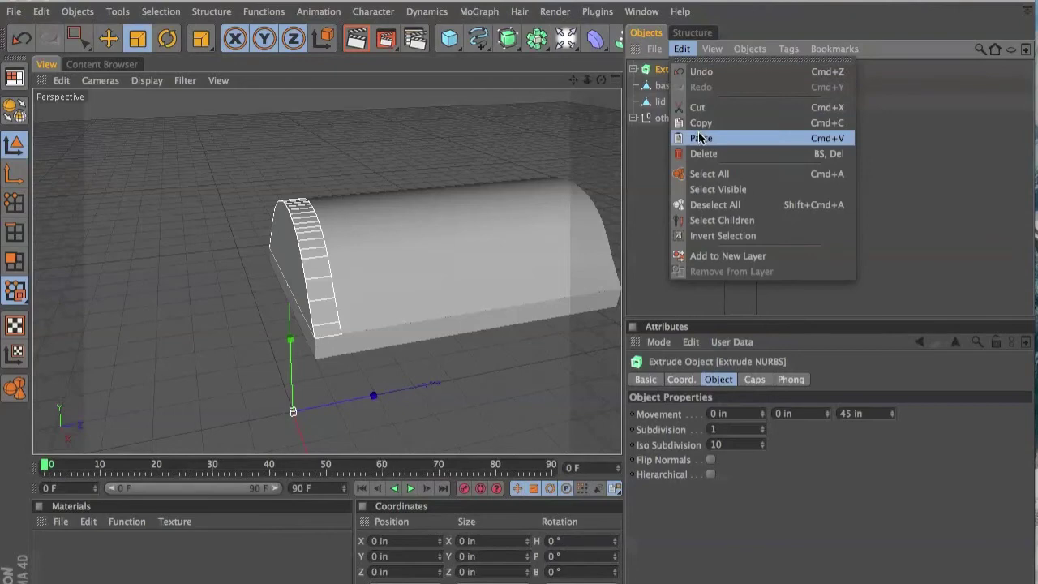
pyautogui.click(700, 138)
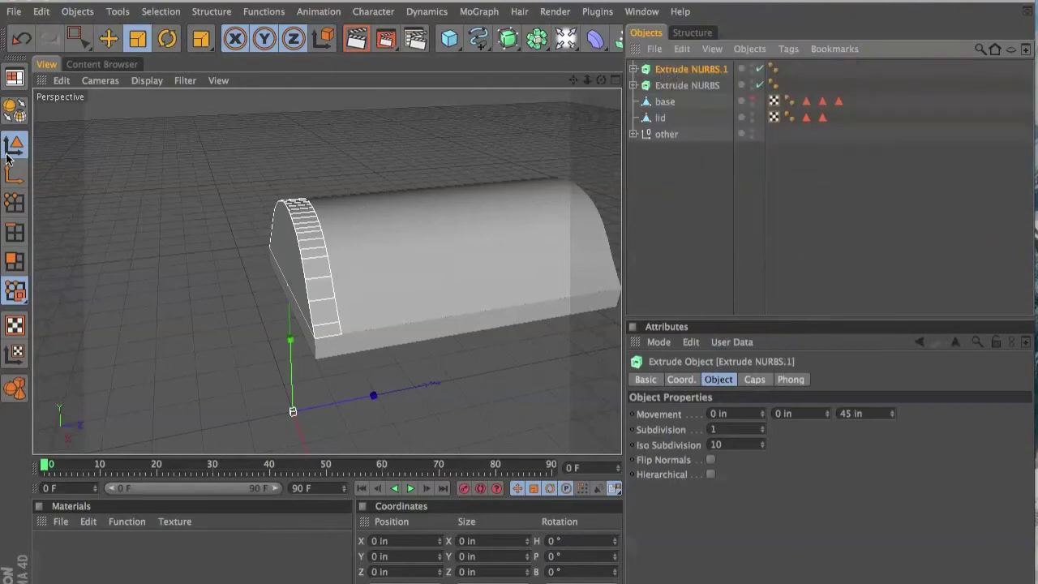
# - Move the strap copy along Z to line up with the lid's back end
pyautogui.click(108, 38)
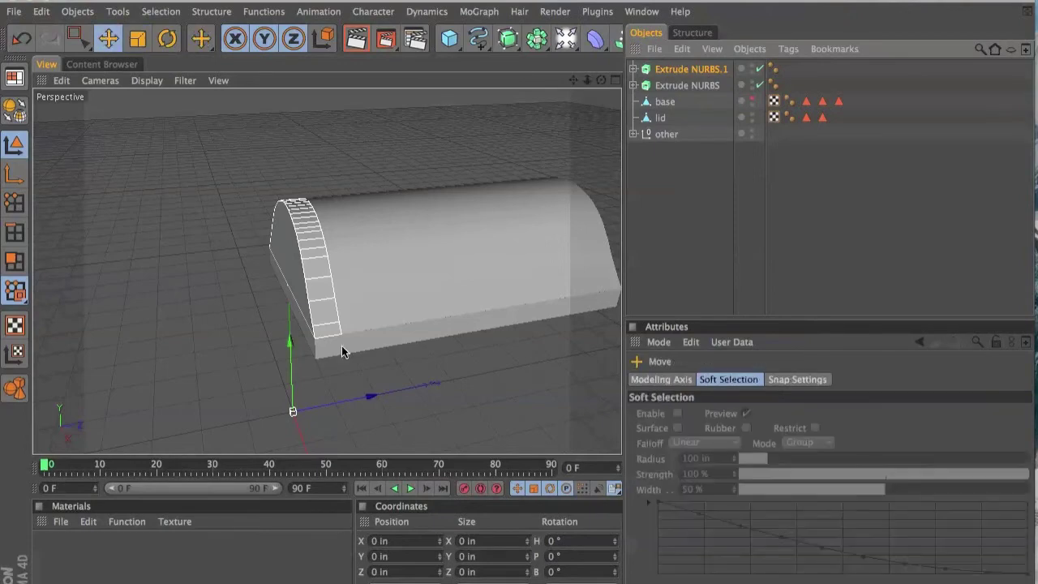
pyautogui.moveTo(352, 399); pyautogui.dragTo(573, 352)
pyautogui.middleClick(334, 377)
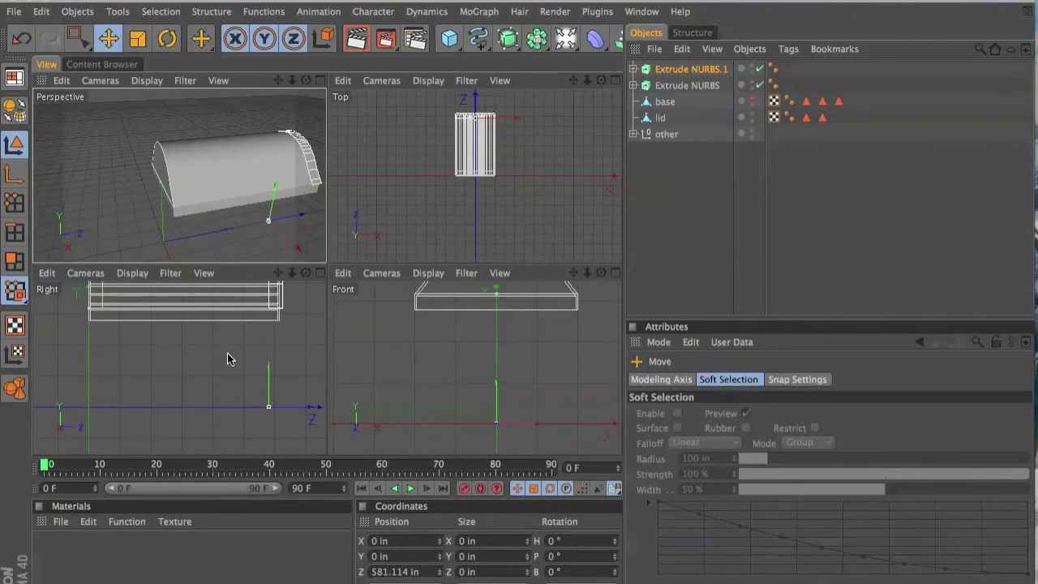
pyautogui.middleClick(228, 352)
pyautogui.moveTo(574, 82); pyautogui.dragTo(576, 190)
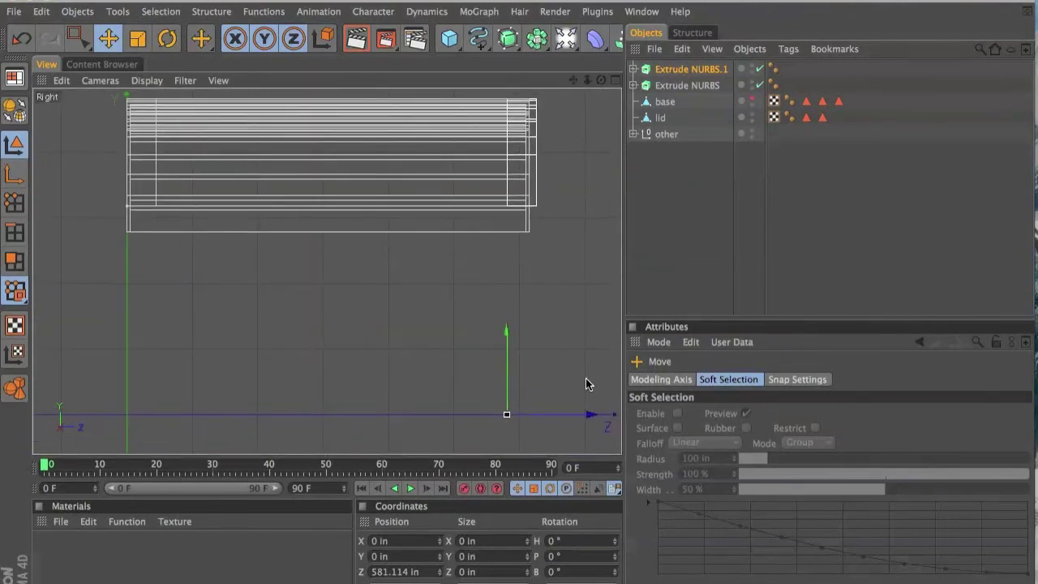
pyautogui.moveTo(590, 414); pyautogui.dragTo(582, 414)
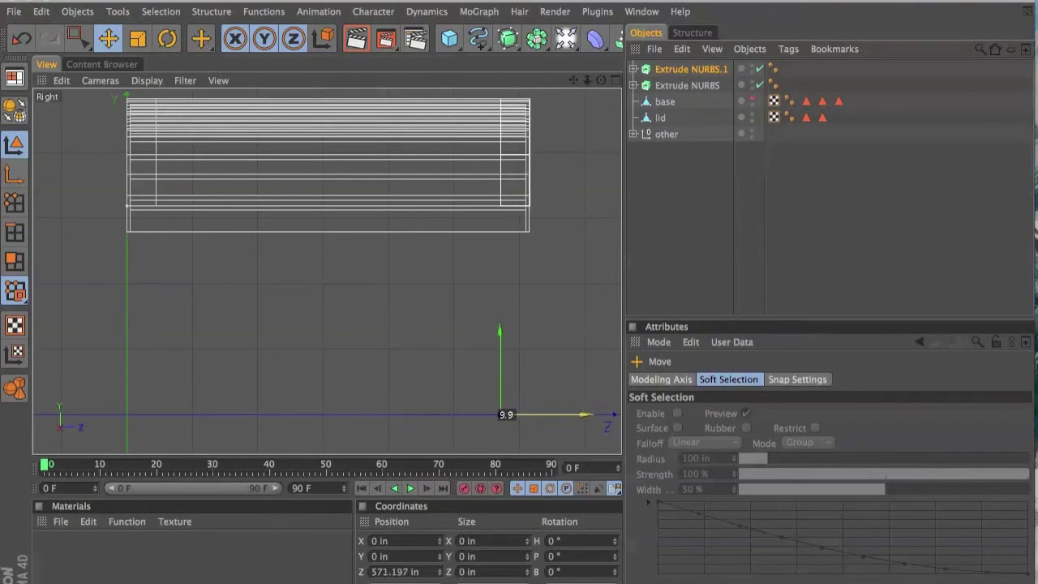
pyautogui.middleClick(586, 252)
pyautogui.middleClick(275, 224)
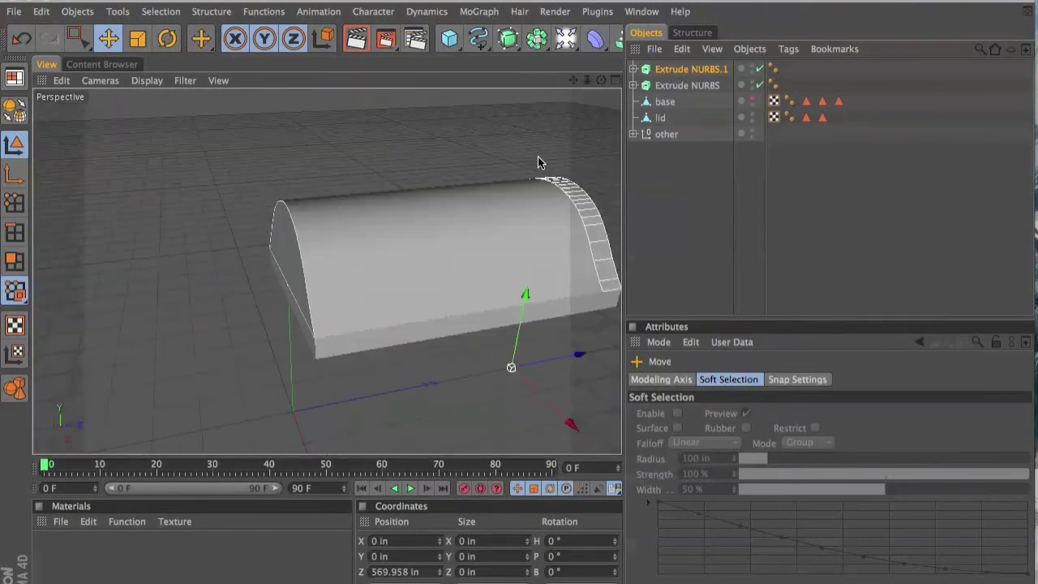
# - Convert the copy, Extrude NURBS.1, into an editable polygon object
pyautogui.click(647, 70)
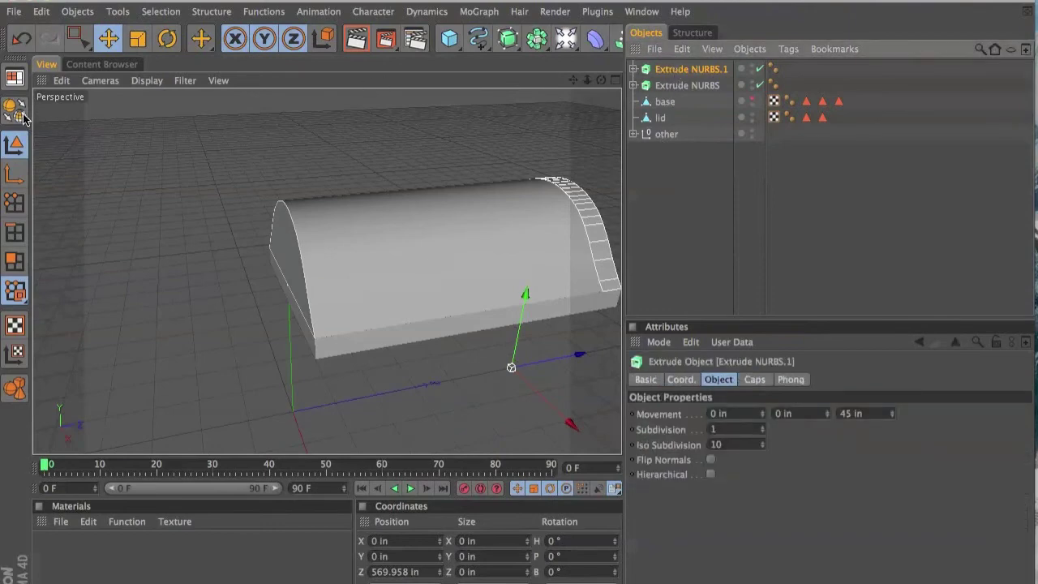
pyautogui.moveTo(601, 80); pyautogui.dragTo(526, 81)
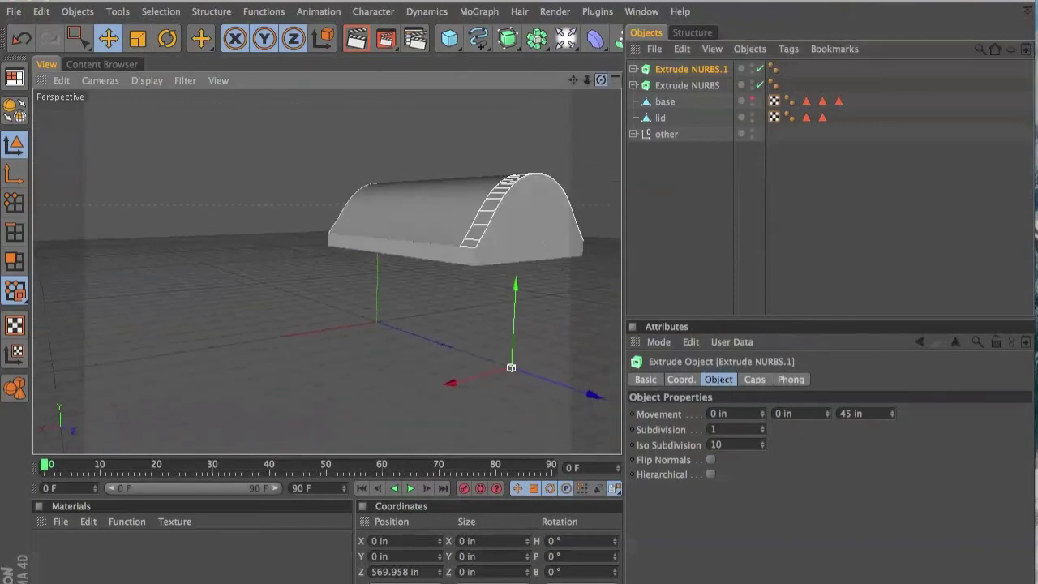
pyautogui.click(12, 107)
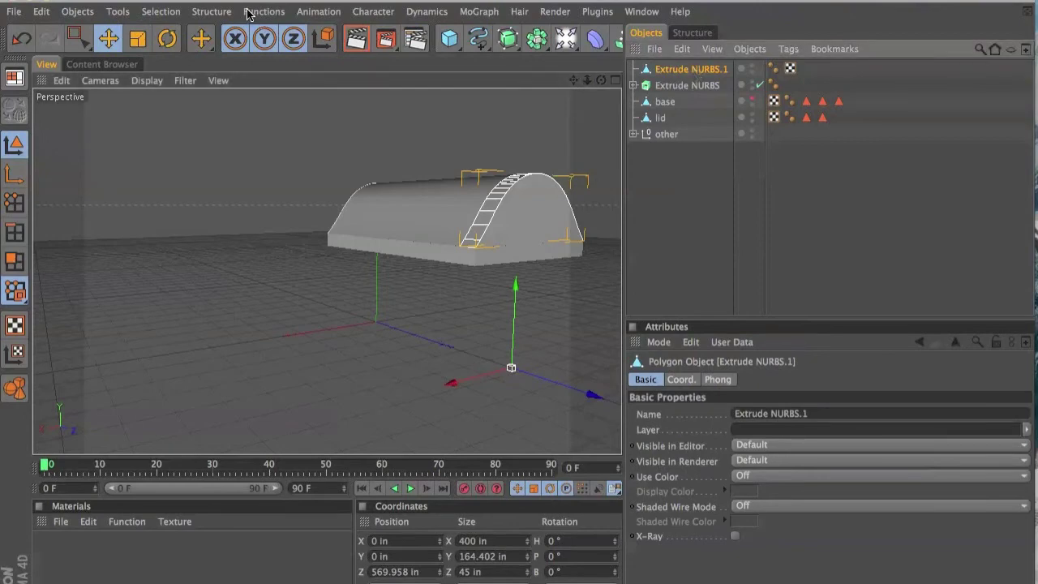
# - Optimize Extrude NURBS.1 with 0.01 in tolerance to merge points, then switch to Polygons mode
pyautogui.click(220, 14)
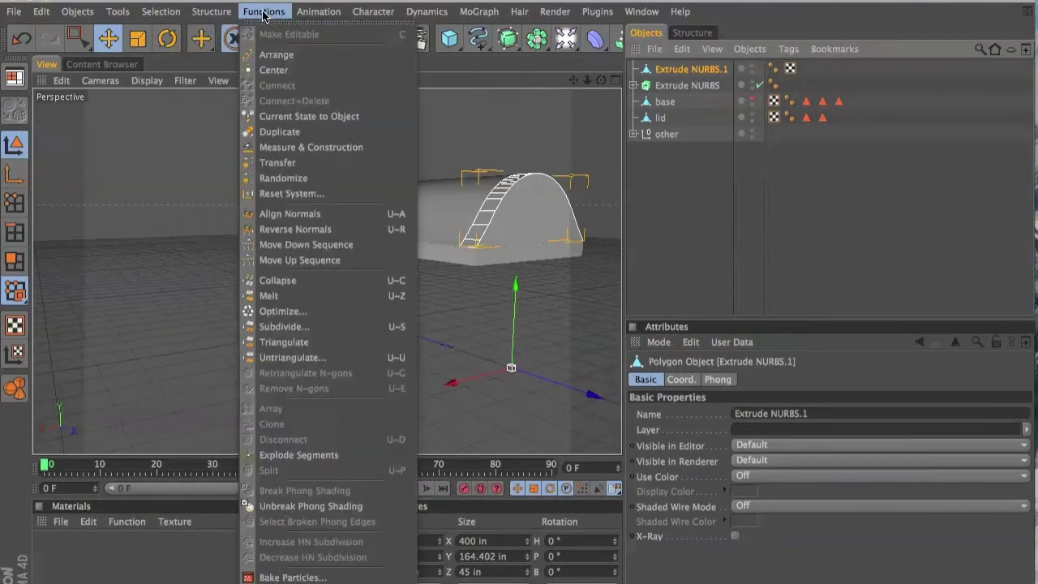
pyautogui.click(276, 310)
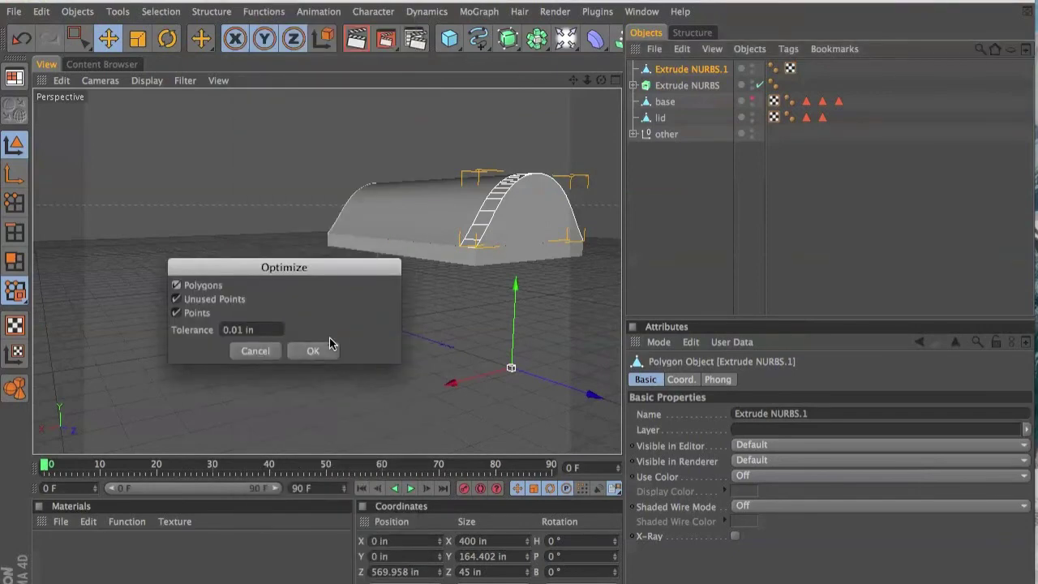
pyautogui.click(316, 351)
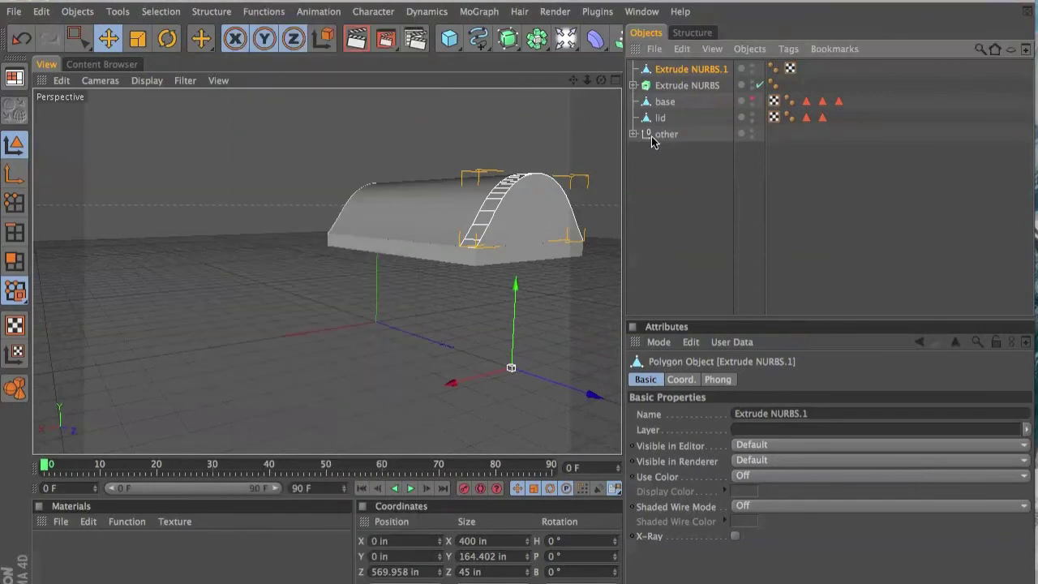
pyautogui.click(14, 262)
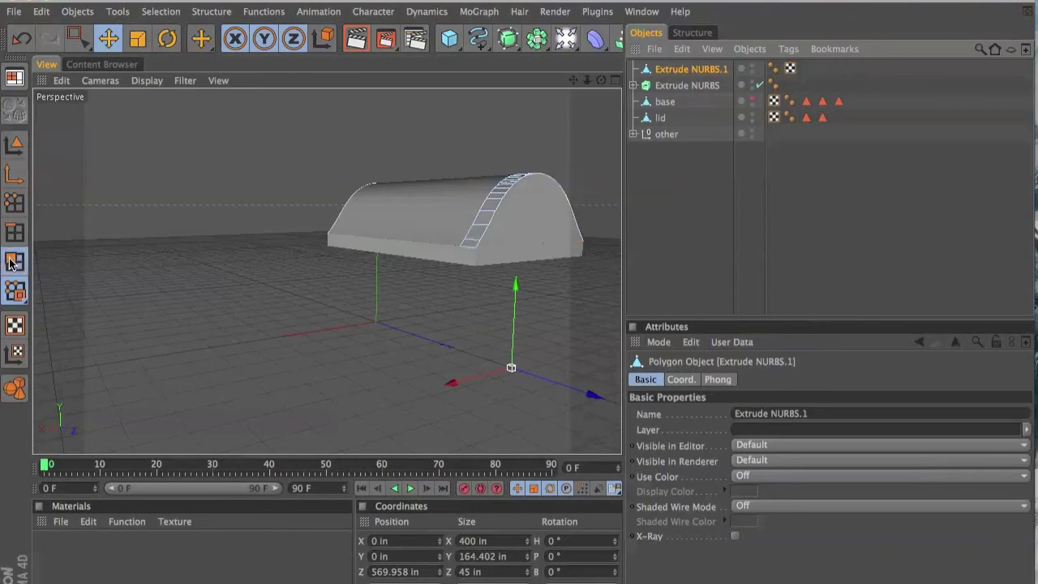
# - Select all polygons of Extrude NURBS.1 and extrude them outward to thicken the band
pyautogui.click(174, 13)
pyautogui.click(190, 232)
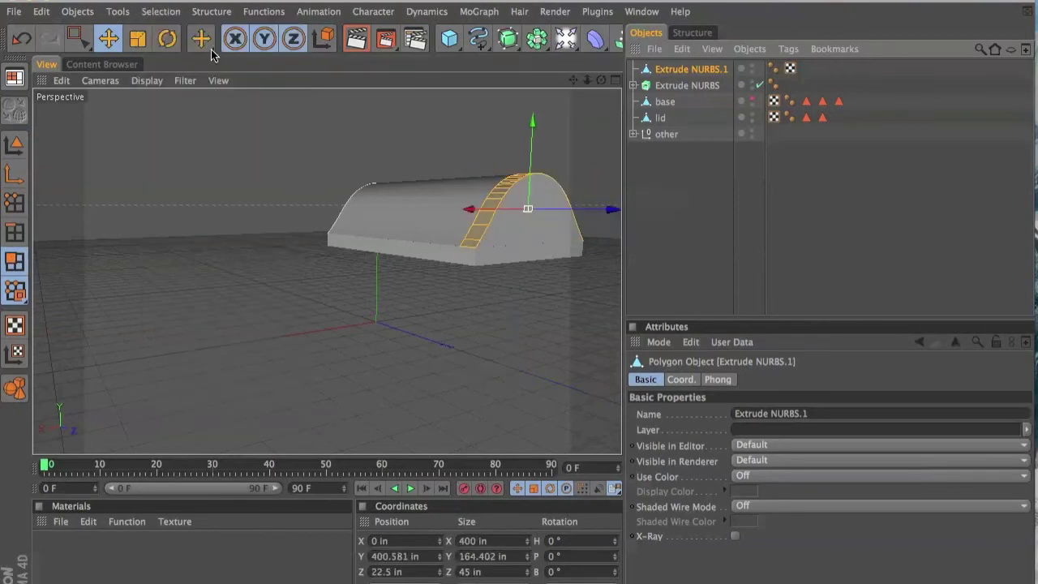
pyautogui.click(213, 11)
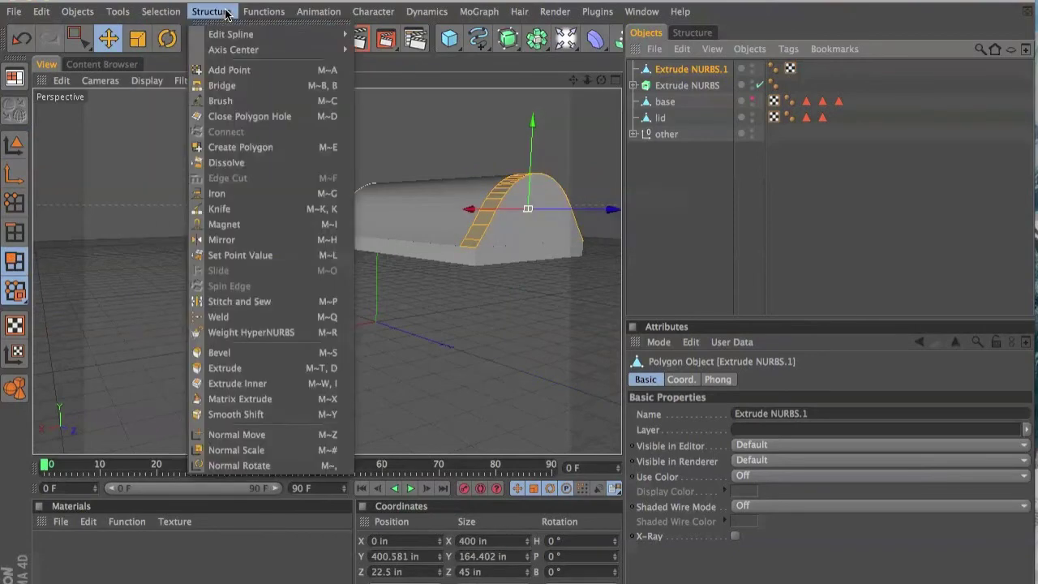
pyautogui.click(235, 367)
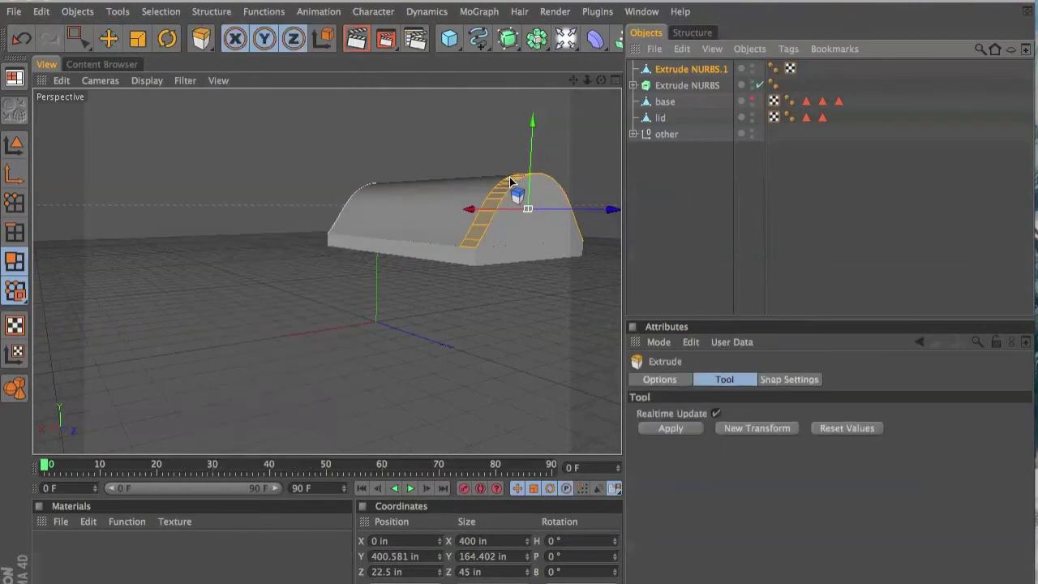
pyautogui.moveTo(510, 176); pyautogui.dragTo(531, 178)
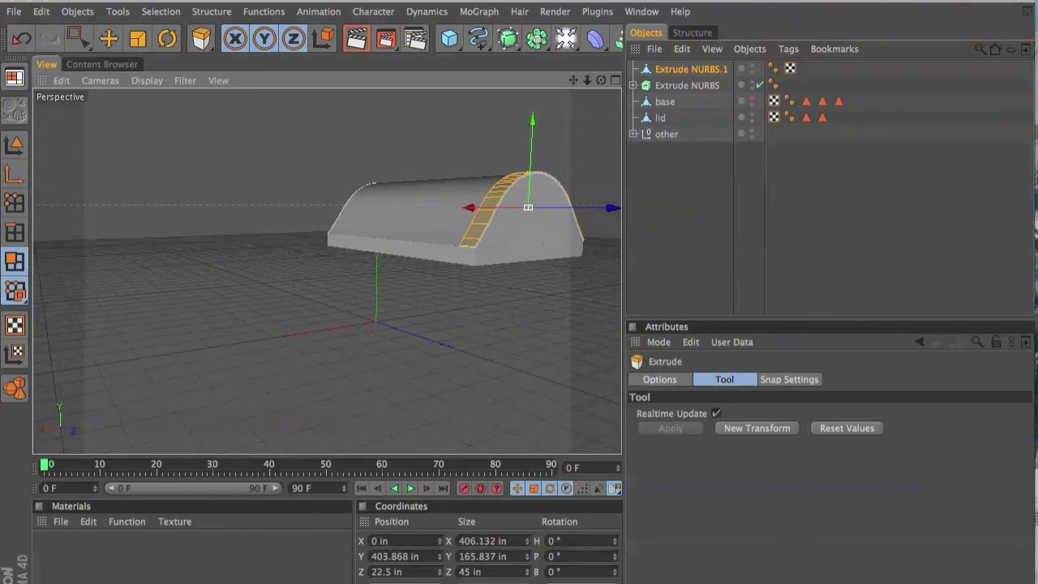
pyautogui.moveTo(601, 79)
pyautogui.mouseDown()
pyautogui.moveTo(603, 89)
pyautogui.moveTo(595, 81)
pyautogui.mouseUp()
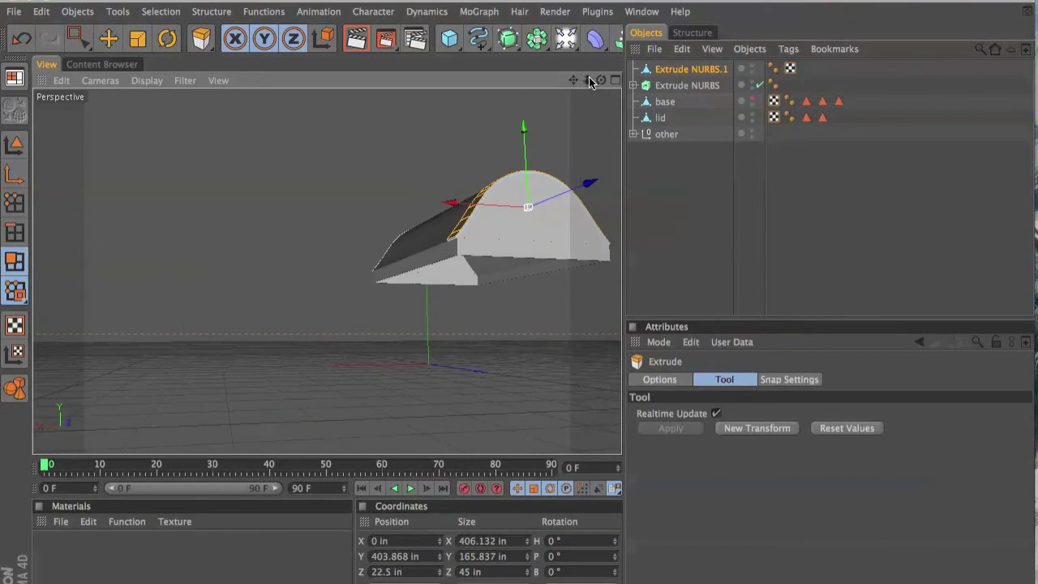
pyautogui.moveTo(587, 79)
pyautogui.mouseDown()
pyautogui.moveTo(587, 89)
pyautogui.moveTo(560, 81)
pyautogui.moveTo(607, 85)
pyautogui.mouseUp()
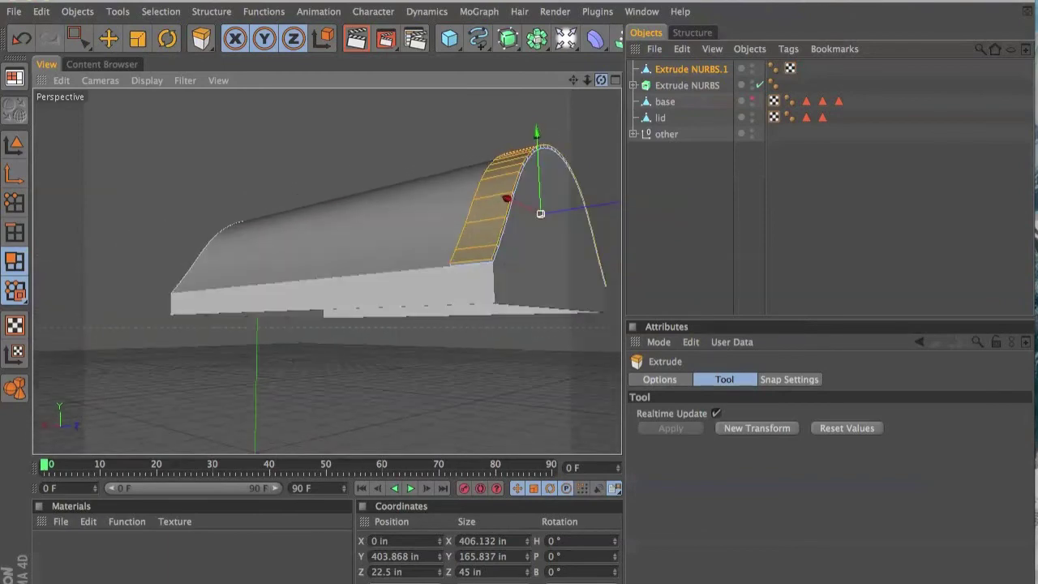
pyautogui.click(687, 87)
# - Delete the leftover Extrude NURBS and select Extrude NURBS.1
pyautogui.click(682, 48)
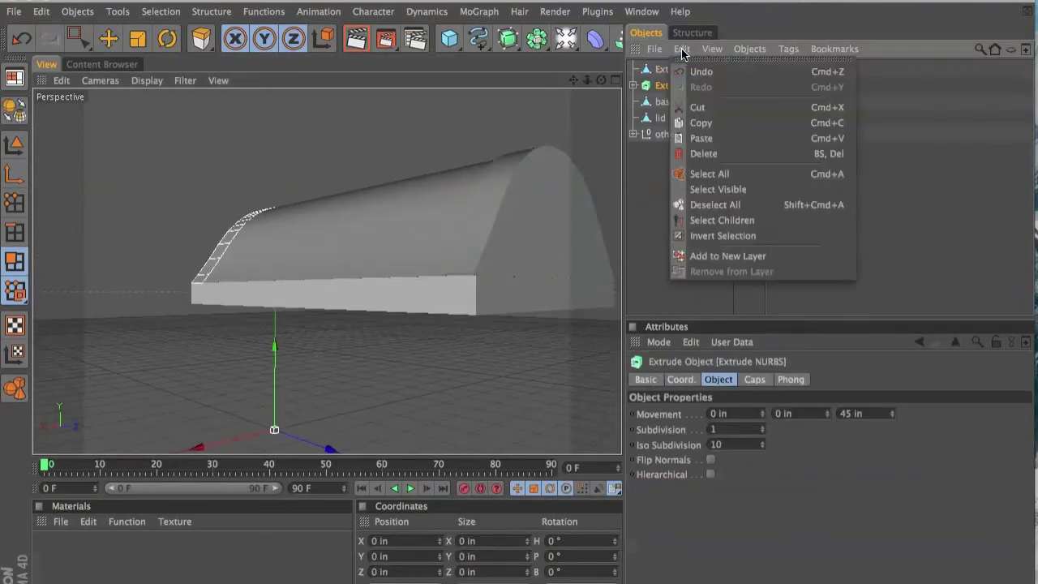
pyautogui.click(704, 153)
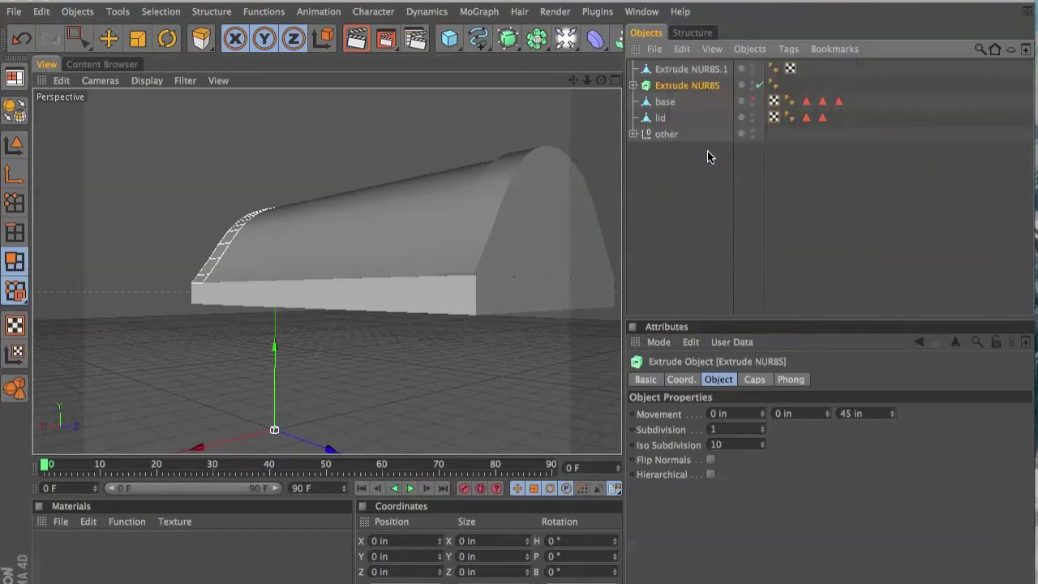
pyautogui.click(684, 72)
pyautogui.click(682, 49)
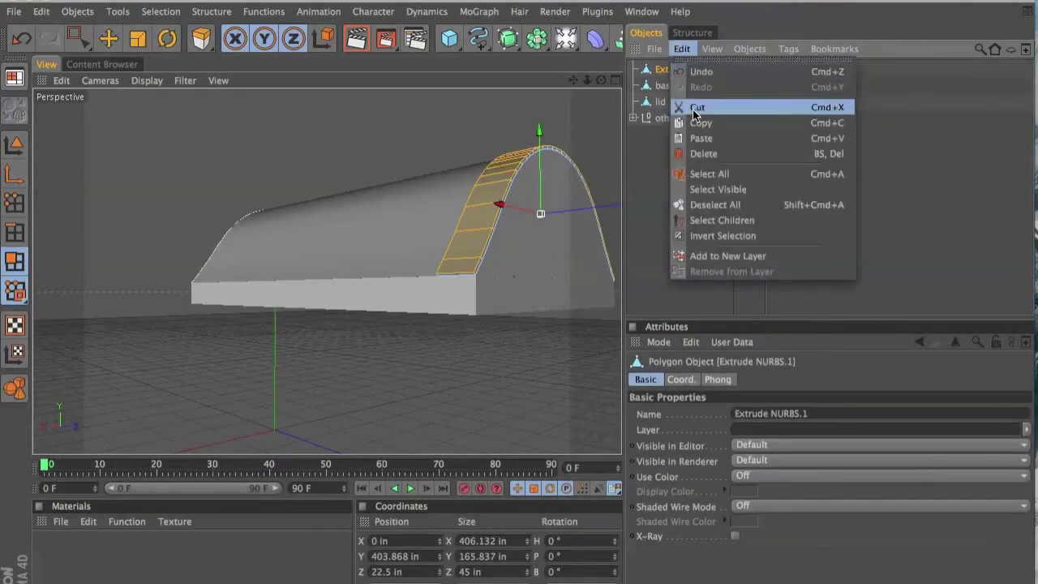
pyautogui.click(688, 48)
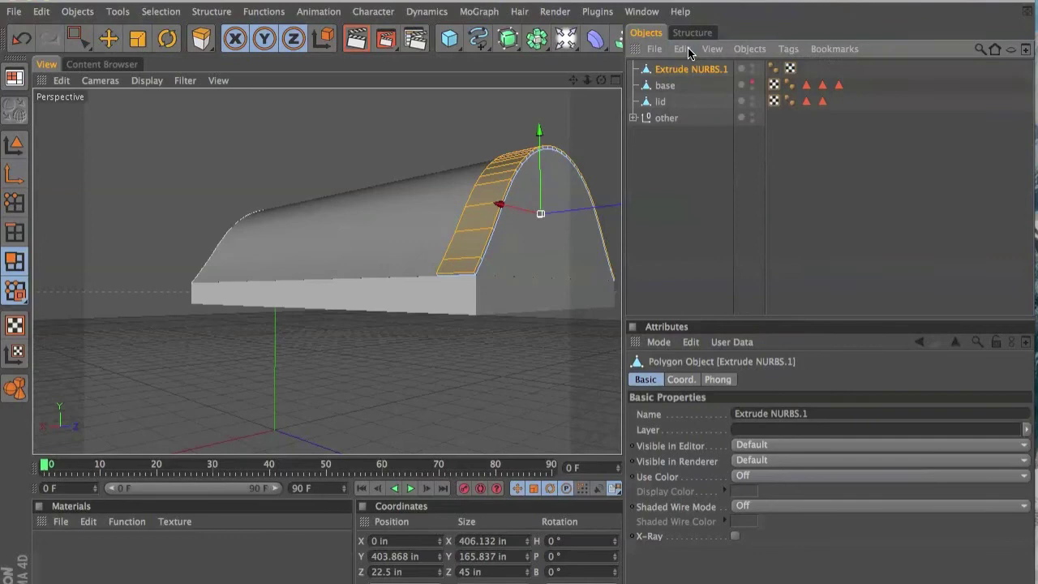
# - With Live Selection at radius 2, select the bottom edge at the strap's end
pyautogui.keyDown('alt'); pyautogui.moveTo(542, 212); pyautogui.dragTo(517, 248); pyautogui.keyUp('alt')
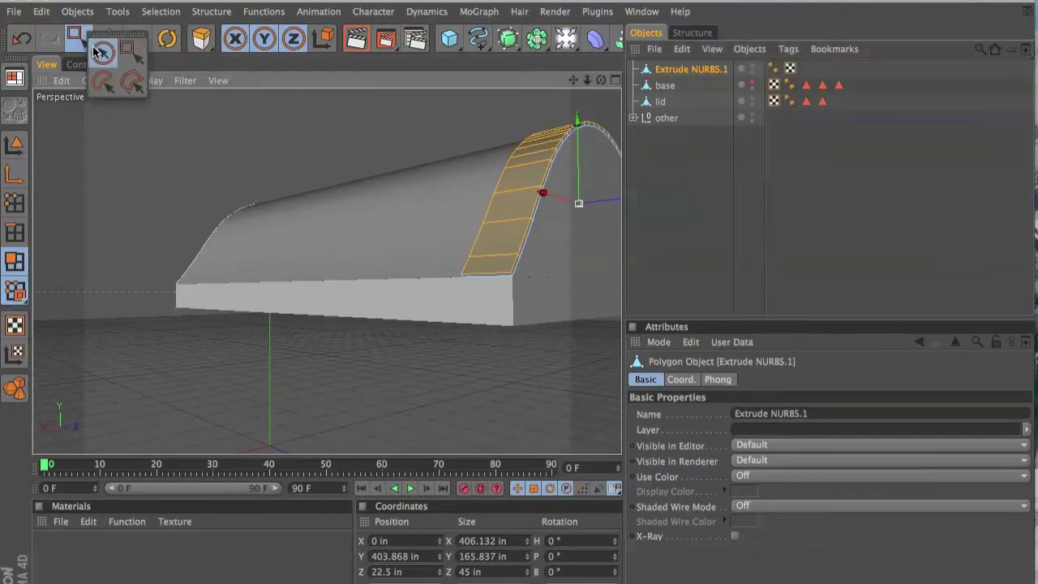
pyautogui.moveTo(81, 45); pyautogui.dragTo(97, 51)
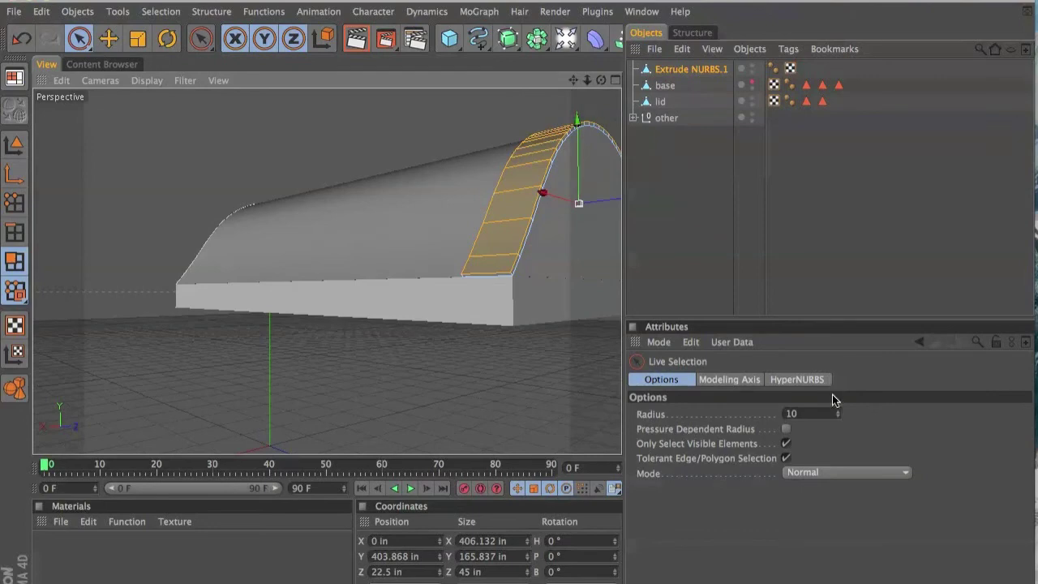
pyautogui.moveTo(839, 414); pyautogui.dragTo(835, 418)
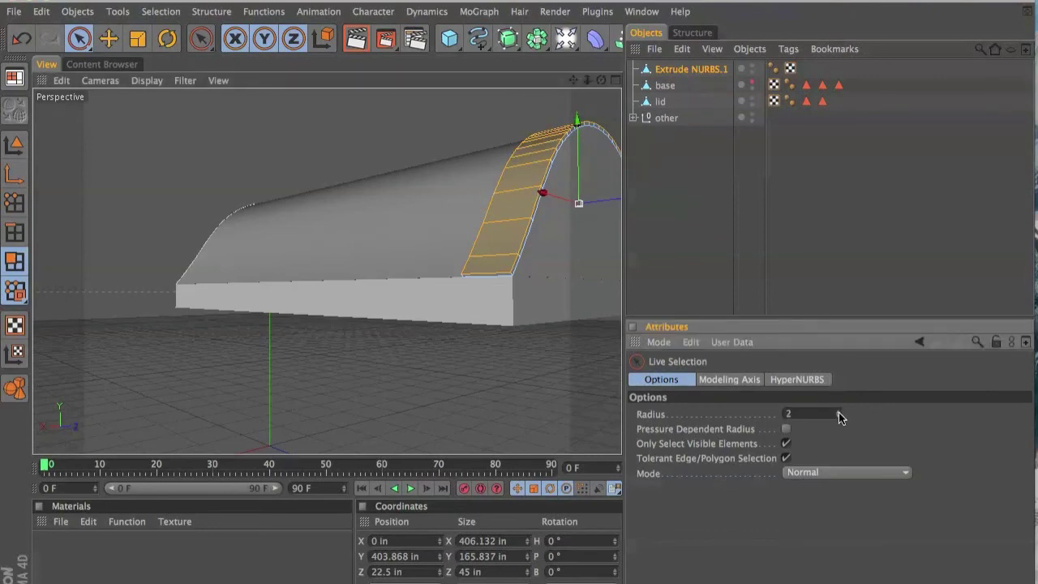
pyautogui.click(476, 275)
pyautogui.moveTo(601, 79)
pyautogui.mouseDown()
pyautogui.moveTo(617, 89)
pyautogui.moveTo(571, 75)
pyautogui.mouseUp()
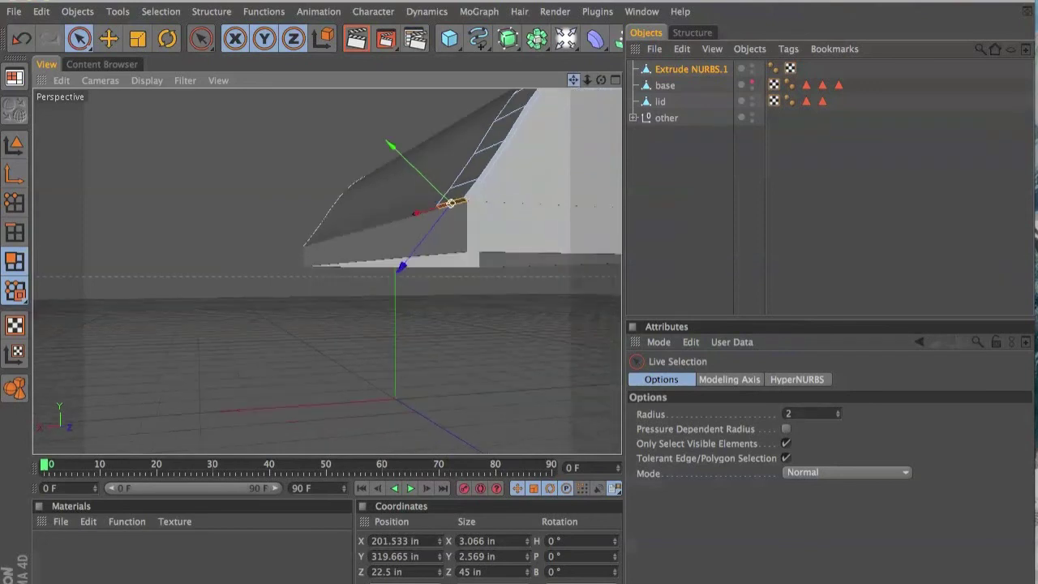
# - Extrude the bottom edge into a new strip and move it down to Y 270.524 in
pyautogui.click(211, 11)
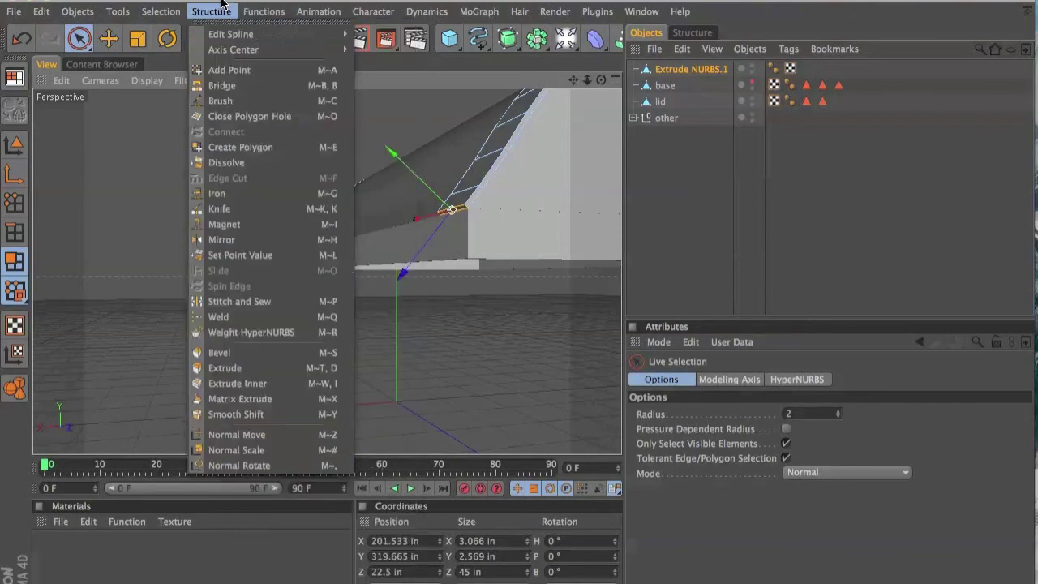
pyautogui.click(255, 368)
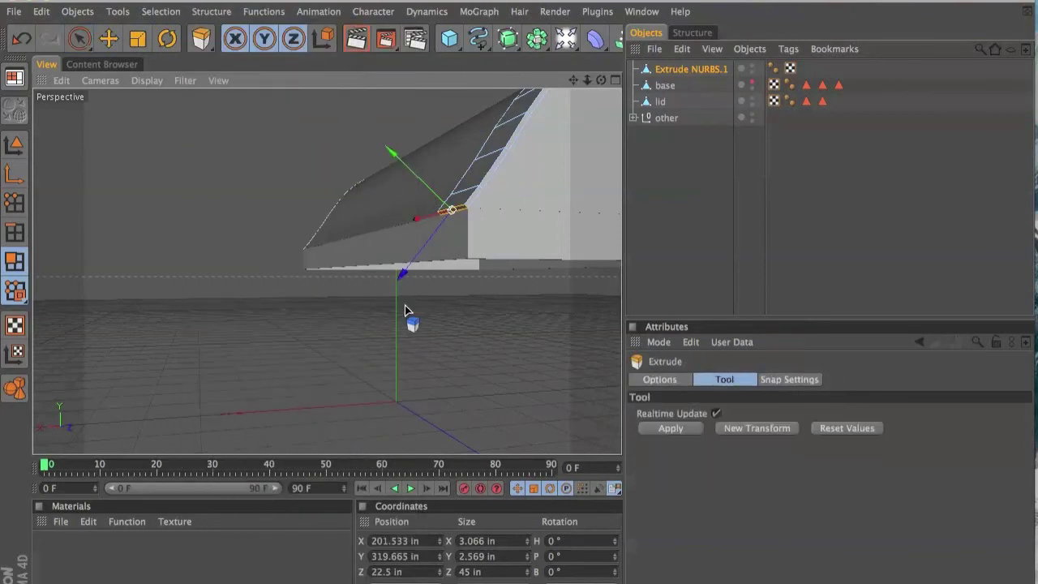
pyautogui.moveTo(465, 212); pyautogui.dragTo(426, 244)
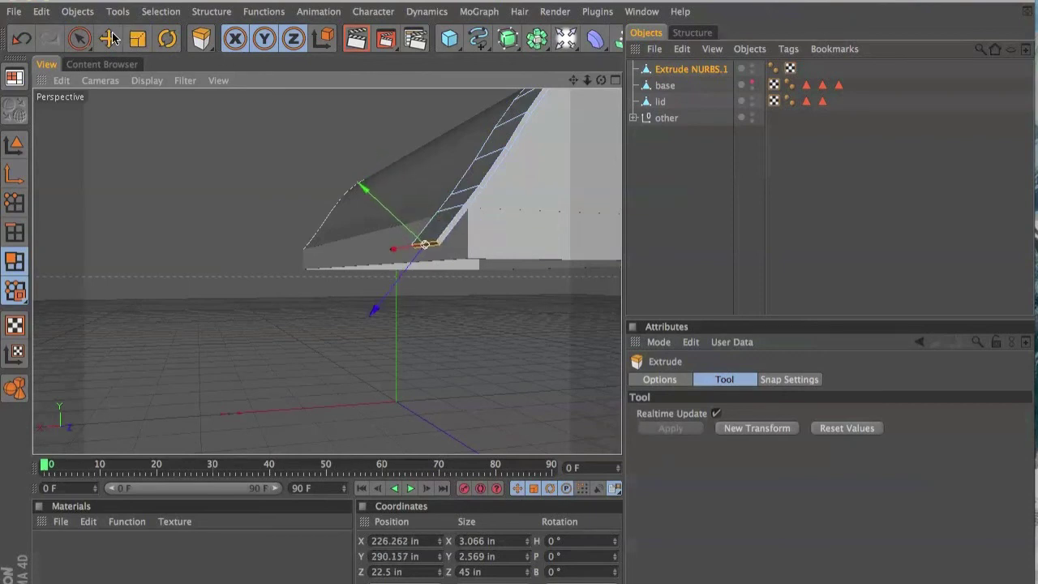
pyautogui.click(108, 38)
pyautogui.moveTo(357, 184); pyautogui.dragTo(390, 213)
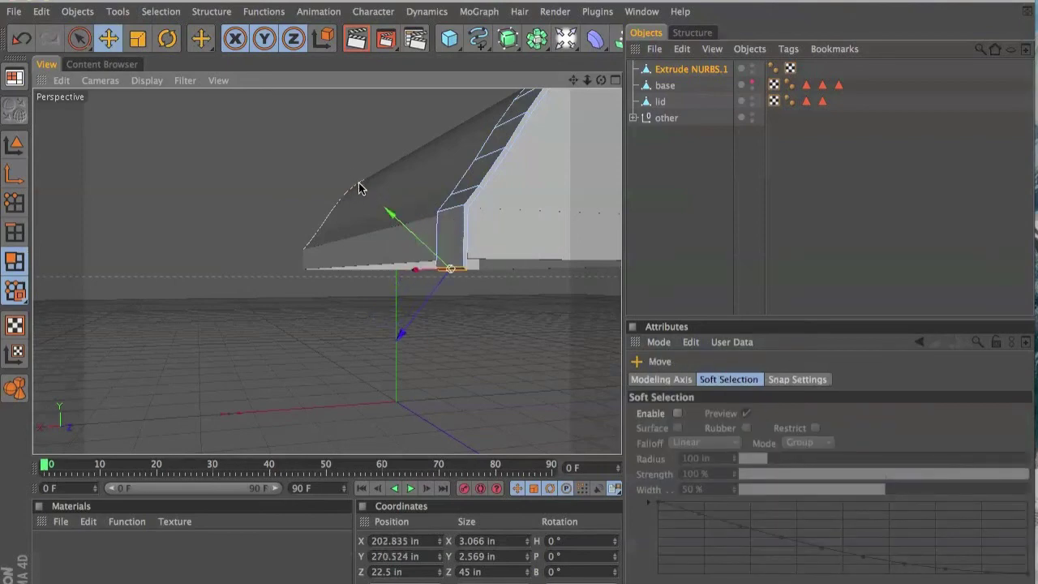
pyautogui.middleClick(360, 226)
# - In the maximized Front view, rotate the extruded edge by -35°
pyautogui.middleClick(445, 353)
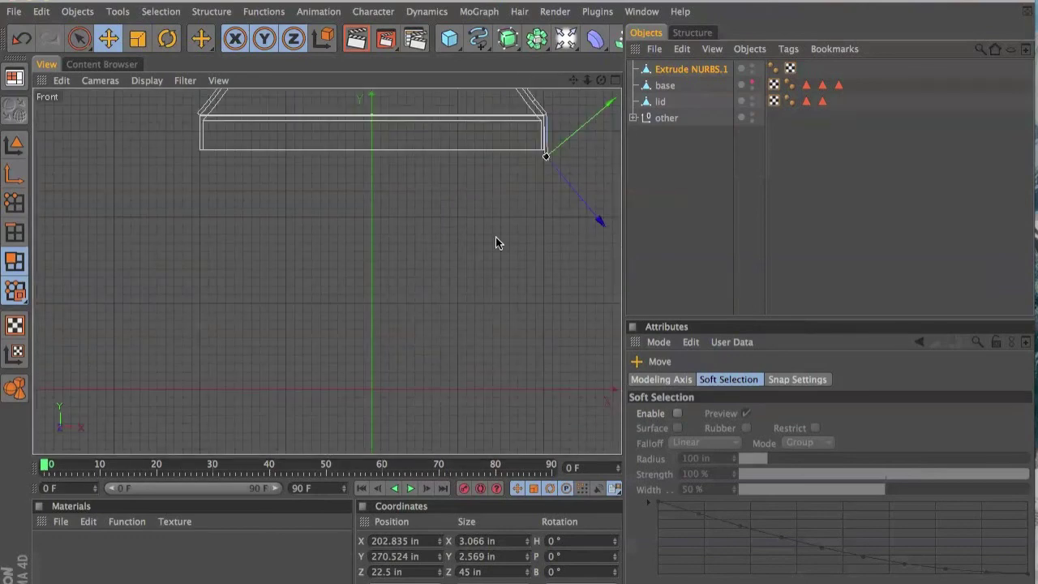
pyautogui.moveTo(579, 81); pyautogui.dragTo(616, 85)
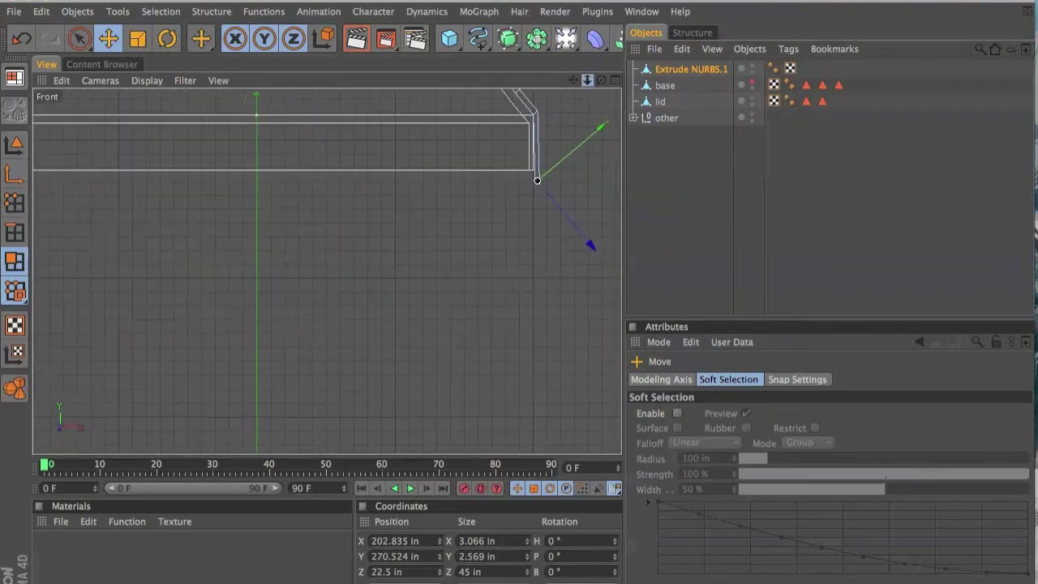
pyautogui.moveTo(581, 83); pyautogui.dragTo(503, 177)
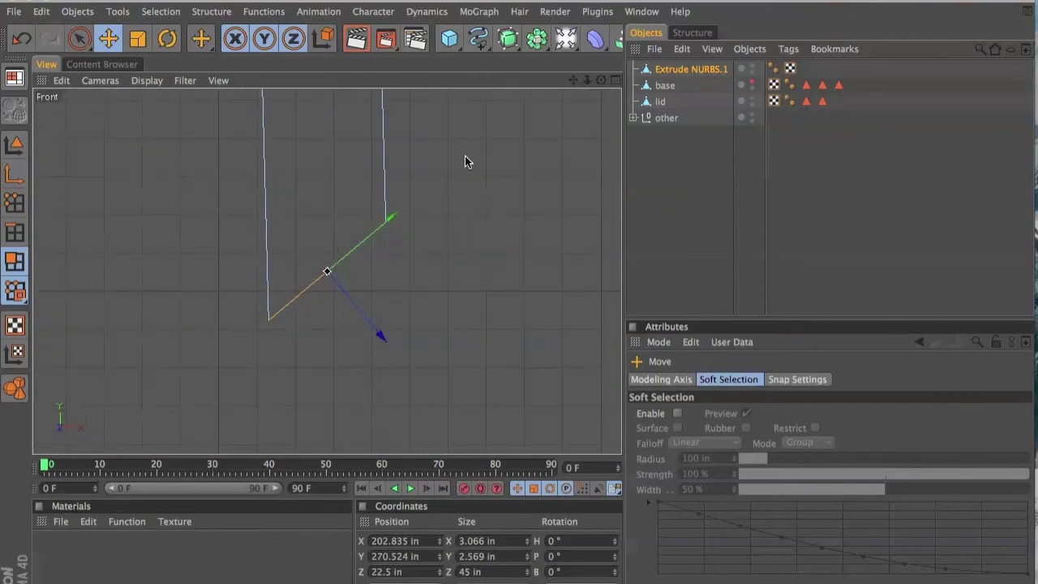
pyautogui.click(165, 40)
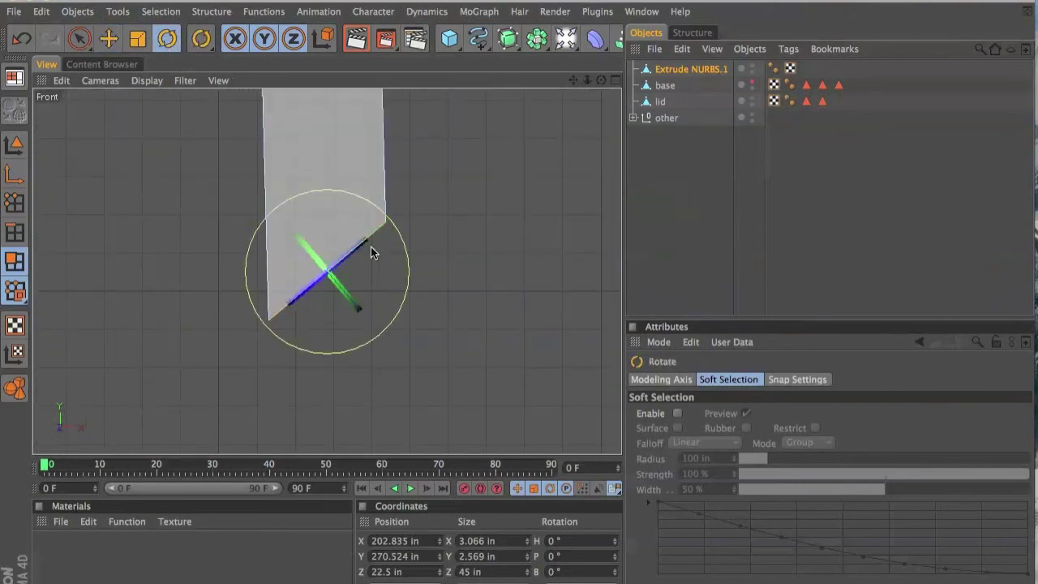
pyautogui.moveTo(375, 254); pyautogui.dragTo(375, 288)
# - Move the edge slightly left to X 201.958 in so the flap hangs vertically
pyautogui.moveTo(573, 84)
pyautogui.mouseDown()
pyautogui.moveTo(532, 163)
pyautogui.moveTo(569, 70)
pyautogui.moveTo(537, 182)
pyautogui.mouseUp()
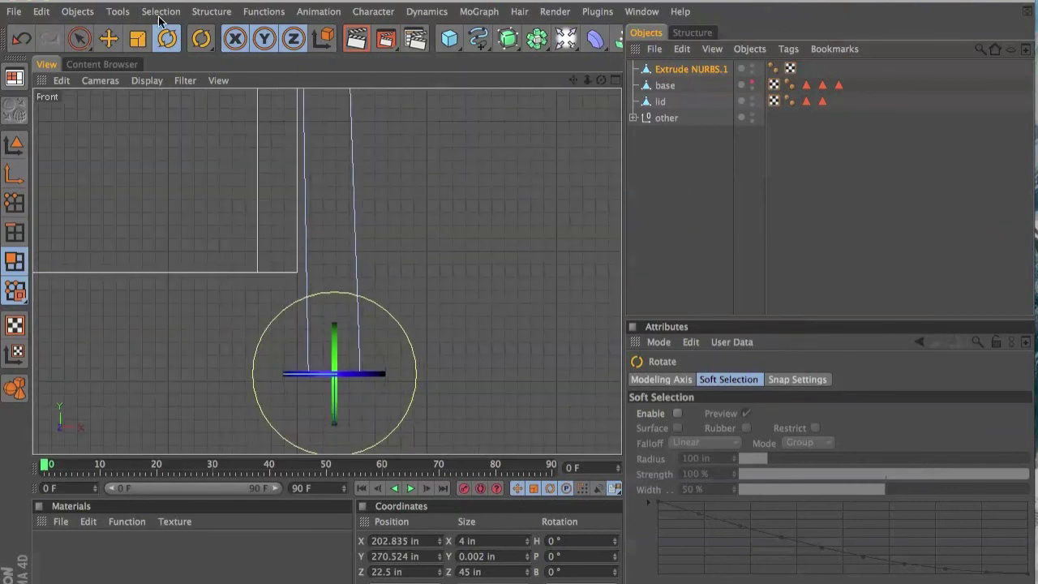
pyautogui.click(111, 39)
pyautogui.moveTo(242, 375); pyautogui.dragTo(235, 374)
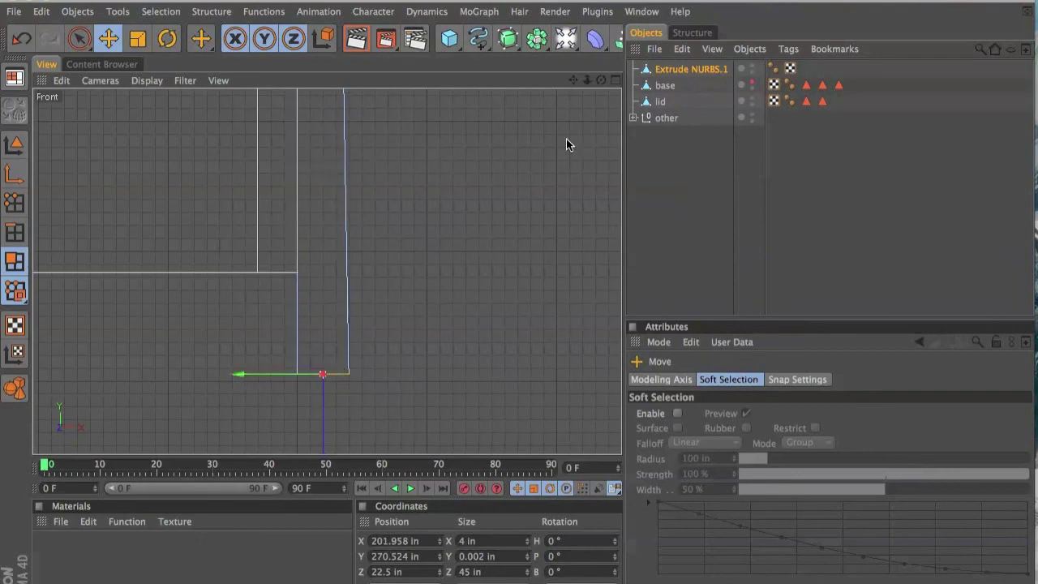
pyautogui.scroll(2, 520, 178)
pyautogui.scroll(2, 519, 178)
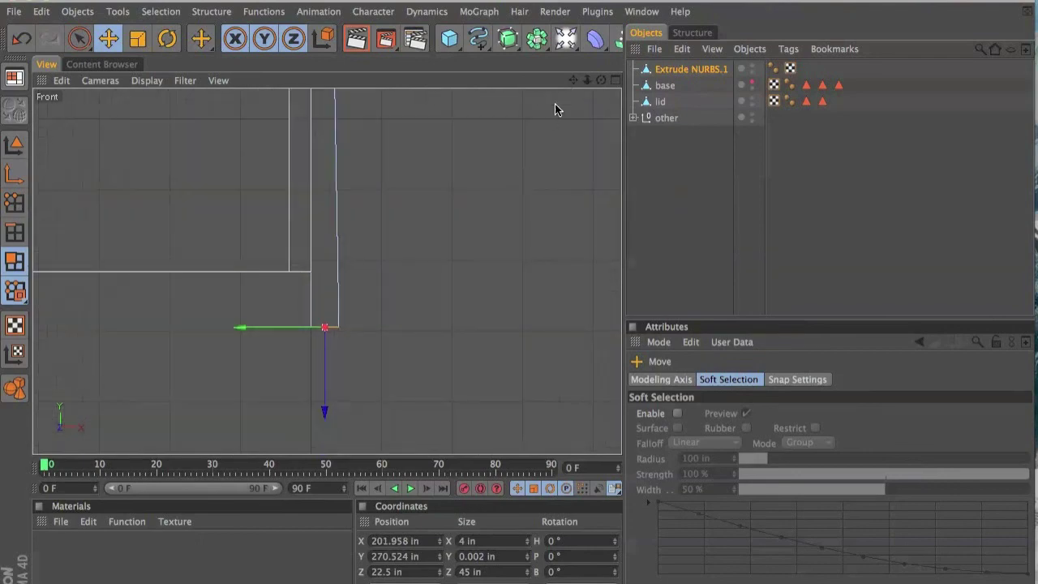
pyautogui.moveTo(574, 80); pyautogui.dragTo(559, 106)
pyautogui.scroll(-1, 553, 208)
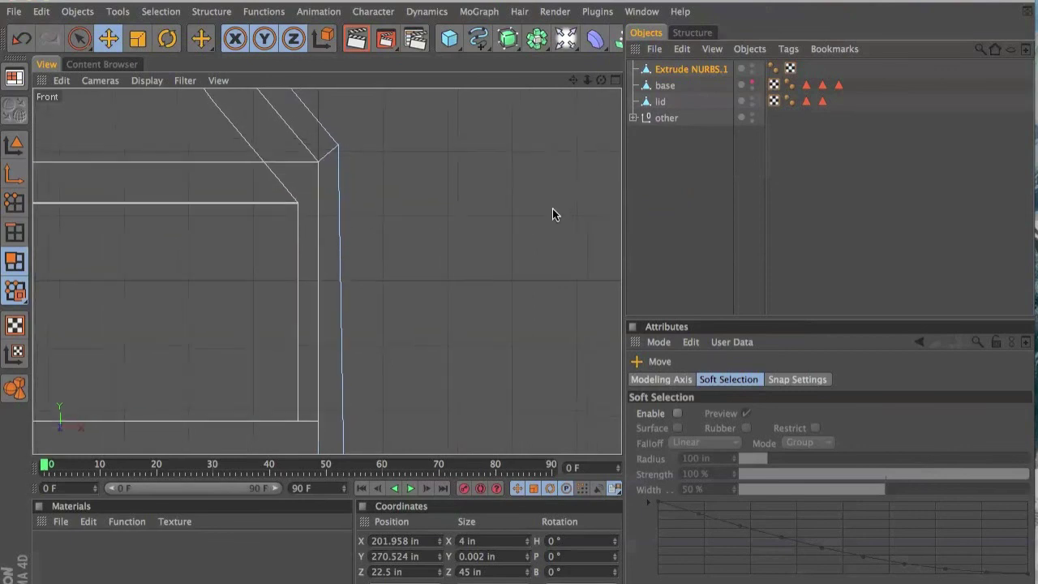
pyautogui.scroll(-1, 553, 208)
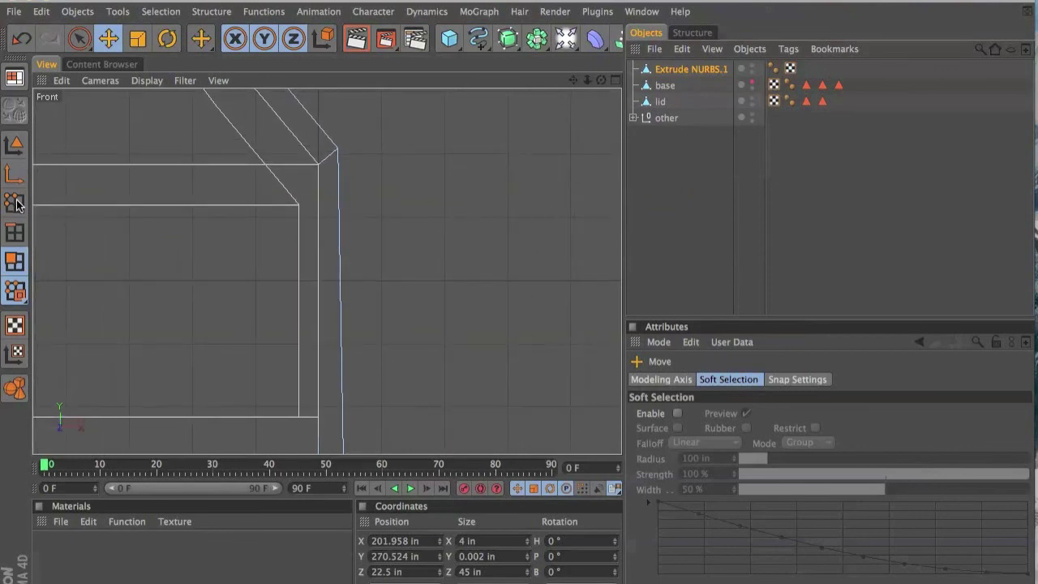
pyautogui.scroll(-1, 179, 227)
pyautogui.scroll(-1, 180, 225)
pyautogui.scroll(-1, 179, 225)
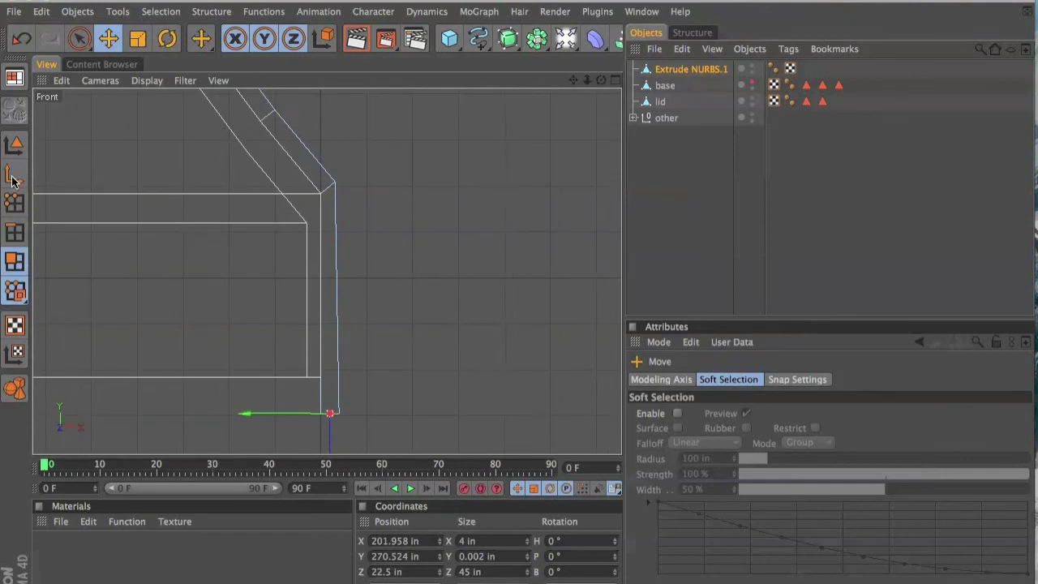
# - Select the strap's two bend corner points and lower them to Y 319.339 in, lining up with the flap
pyautogui.click(15, 202)
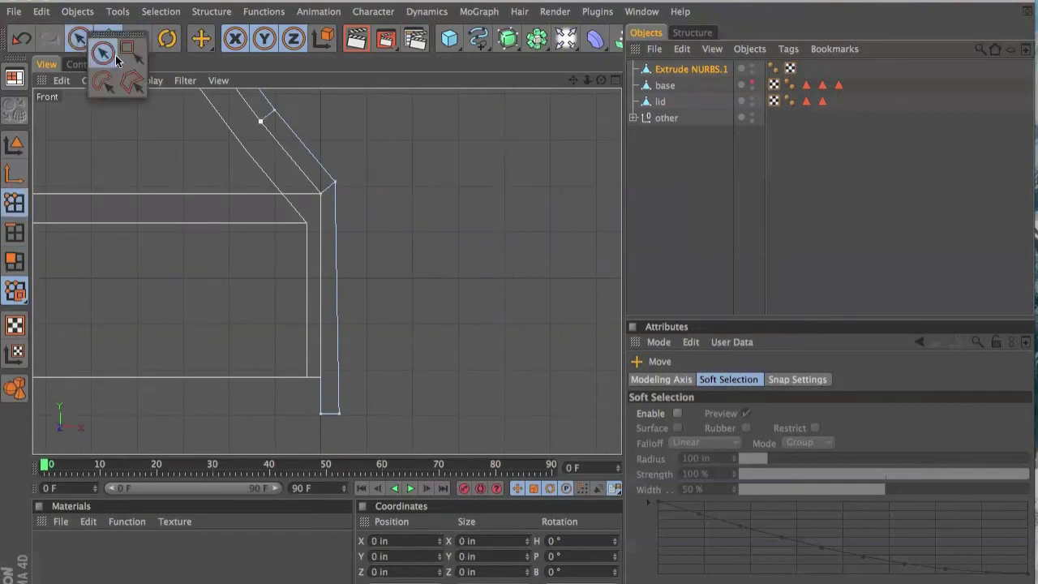
pyautogui.moveTo(79, 41); pyautogui.dragTo(123, 52)
pyautogui.moveTo(356, 167); pyautogui.dragTo(331, 197)
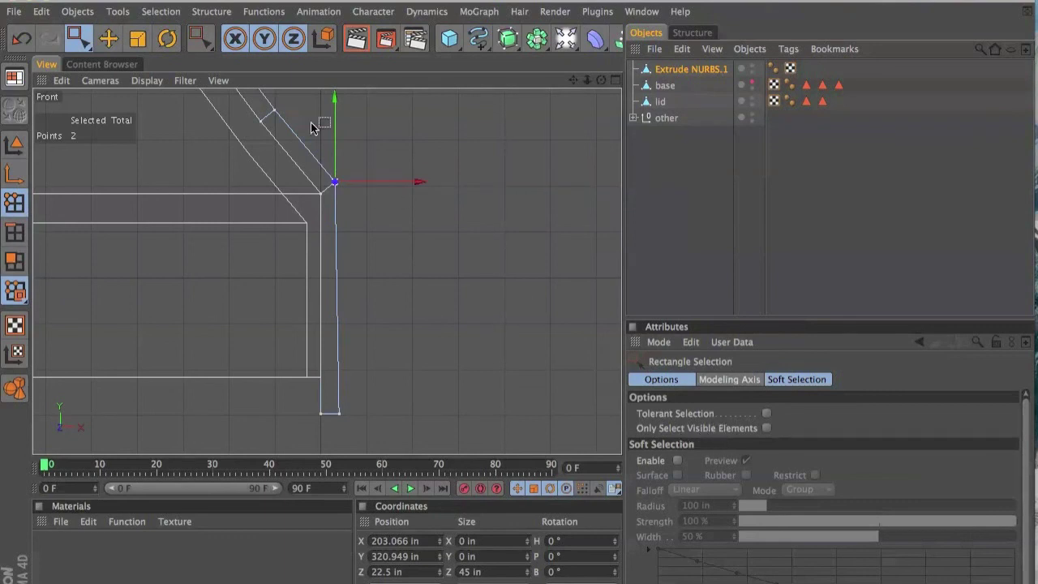
pyautogui.moveTo(337, 140)
pyautogui.mouseDown()
pyautogui.moveTo(334, 189)
pyautogui.moveTo(388, 192)
pyautogui.mouseUp()
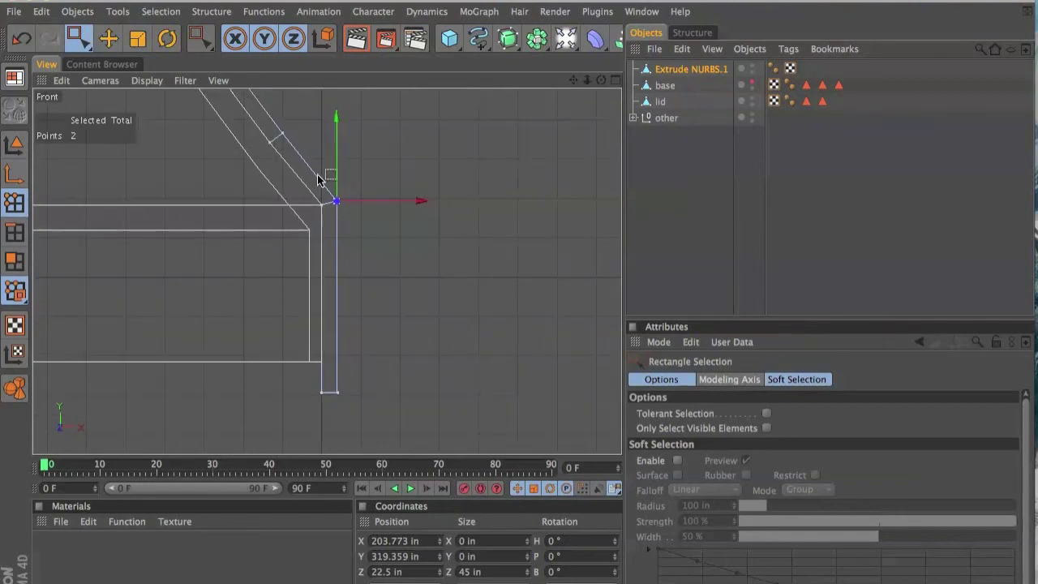
pyautogui.middleClick(292, 186)
pyautogui.middleClick(197, 153)
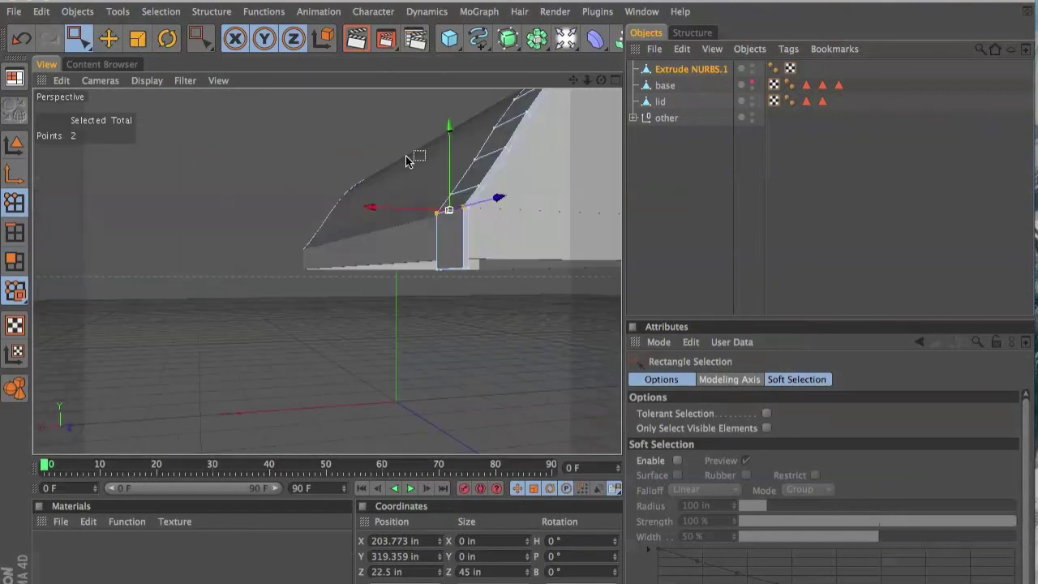
pyautogui.keyDown('alt'); pyautogui.moveTo(324, 243); pyautogui.dragTo(203, 243); pyautogui.keyUp('alt')
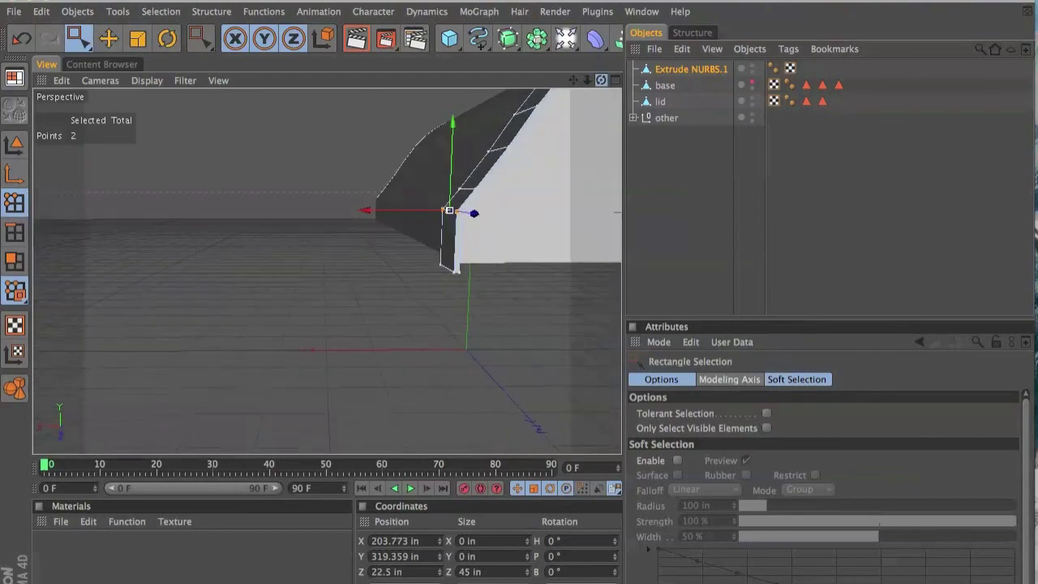